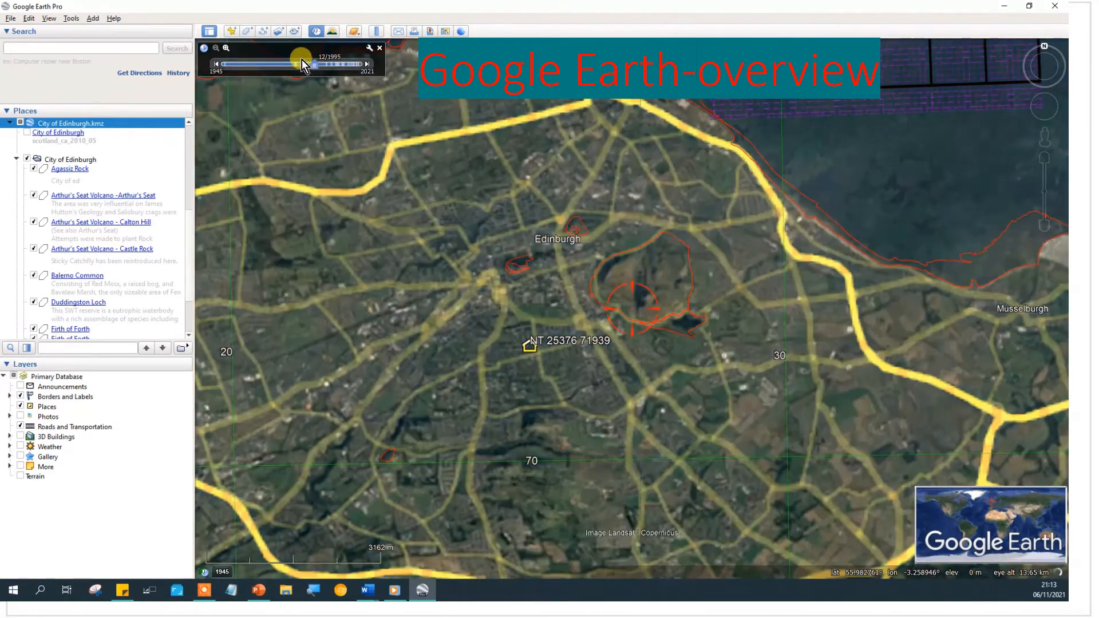
Step: Compare historical imagery of Edinburgh from 12/1995 and other dates, finishing on the 7/2021 imagery
left_click(301, 60)
left_click_drag(352, 67, 364, 67)
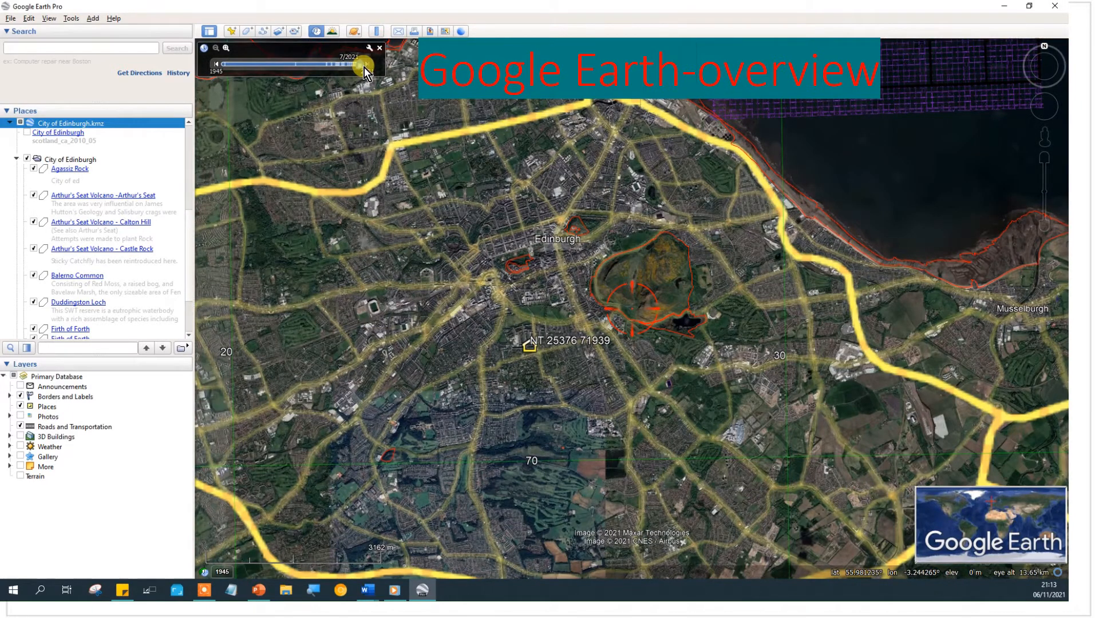
left_click_drag(364, 67, 345, 68)
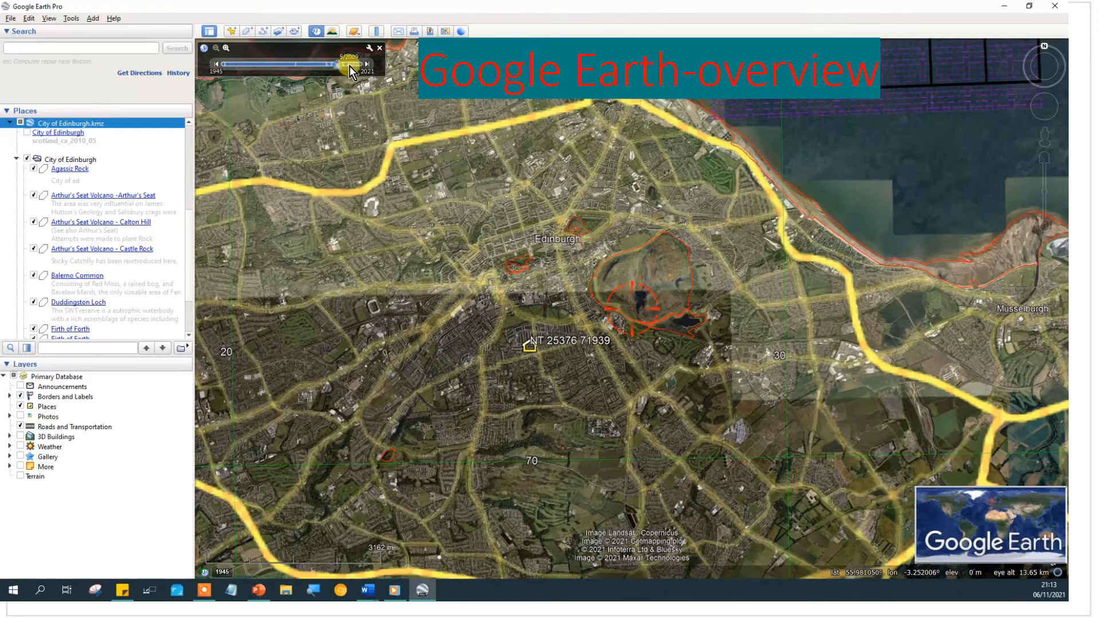
left_click_drag(360, 66, 370, 71)
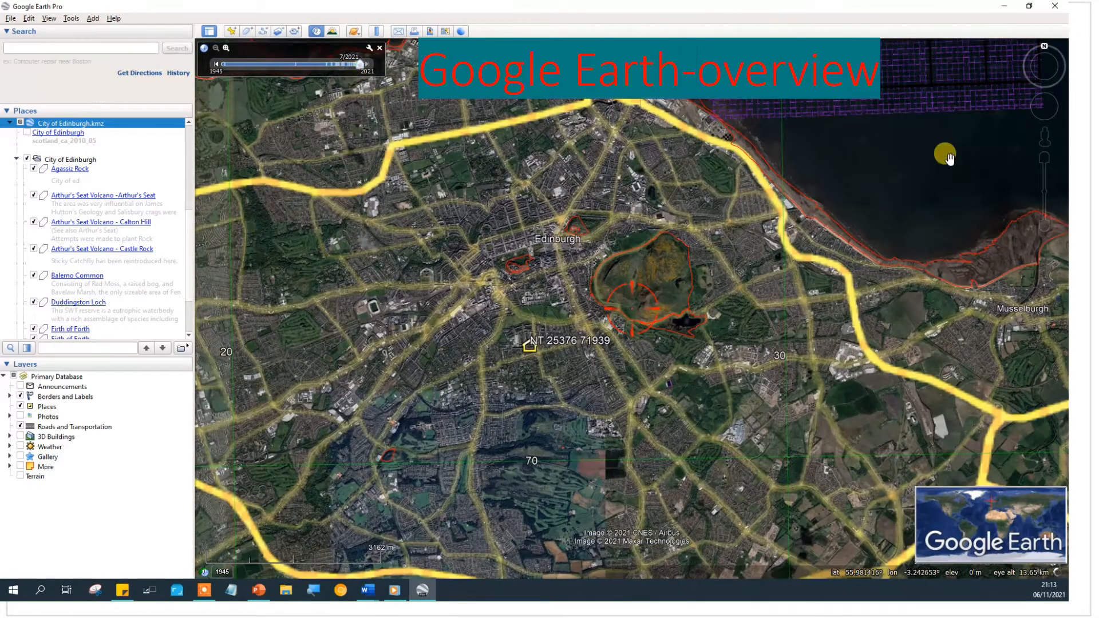
Step: Enter Street View on Queen's Drive beside Arthur's Seat
left_click_drag(791, 164, 540, 223)
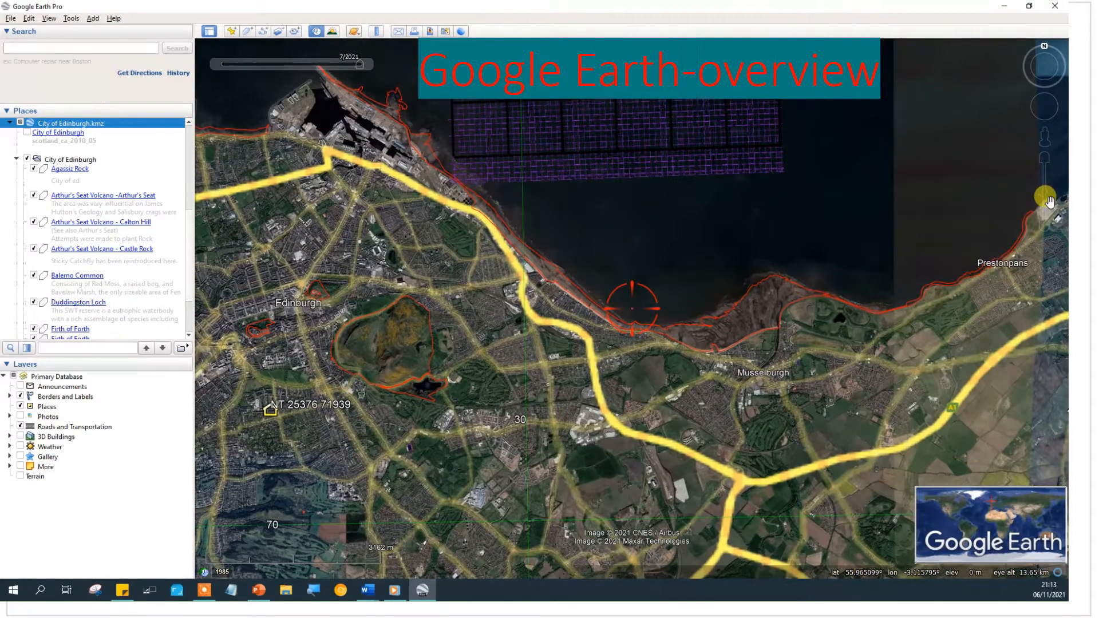
left_click_drag(1043, 152, 1044, 155)
left_click_drag(584, 289, 661, 277)
mouse_move(1045, 137)
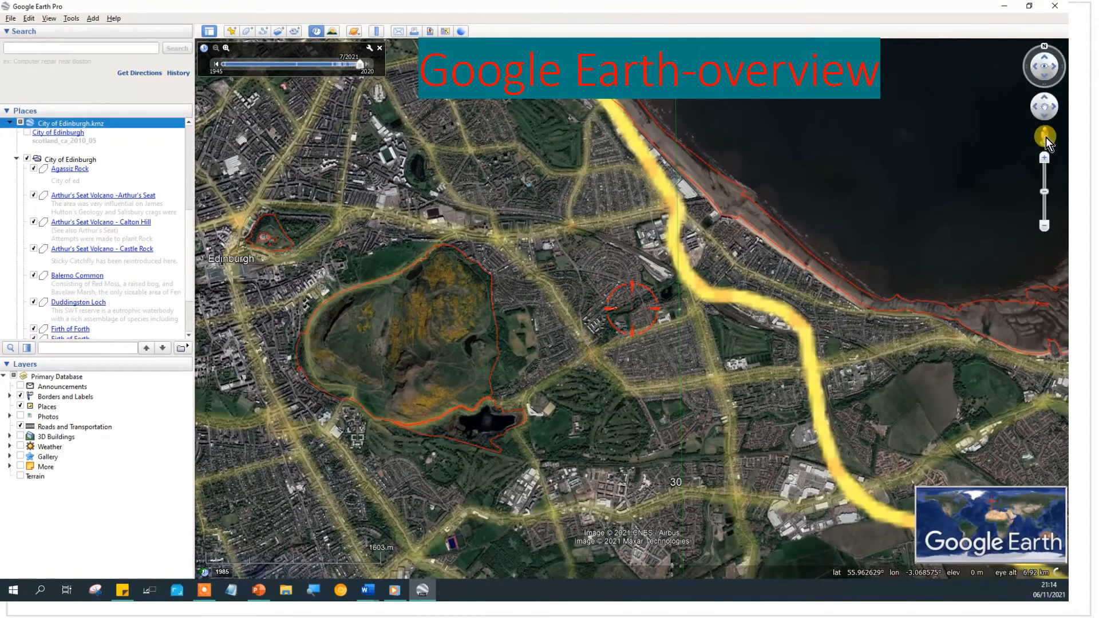
left_click_drag(1045, 137, 926, 140)
left_click_drag(874, 169, 470, 353)
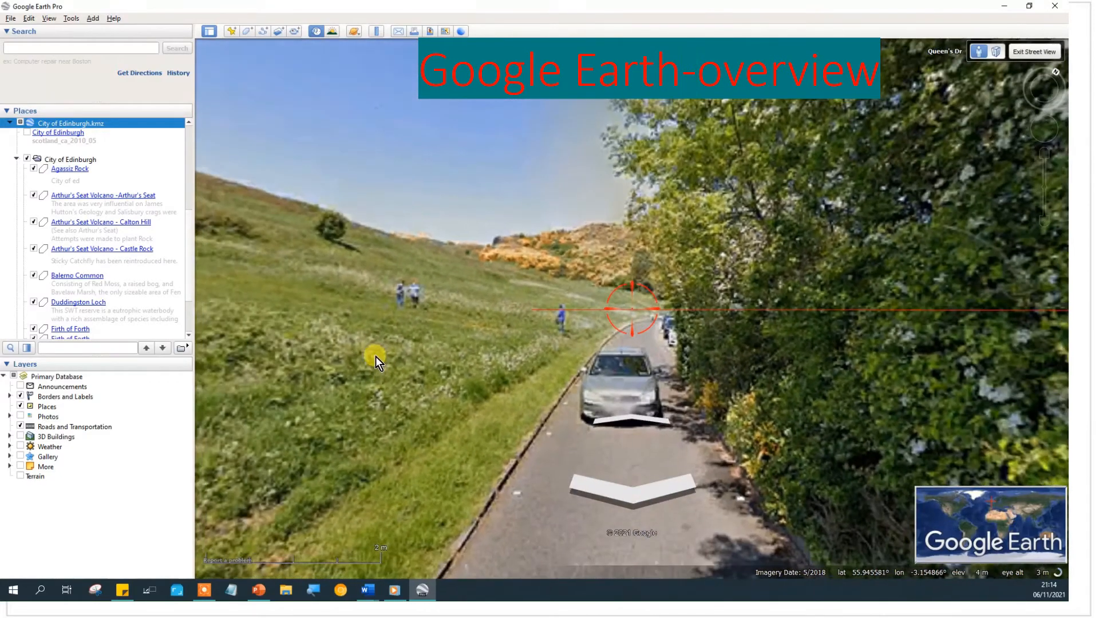
Step: Look around the grassy hillside and along the road in the Street View panorama
double_click(375, 356)
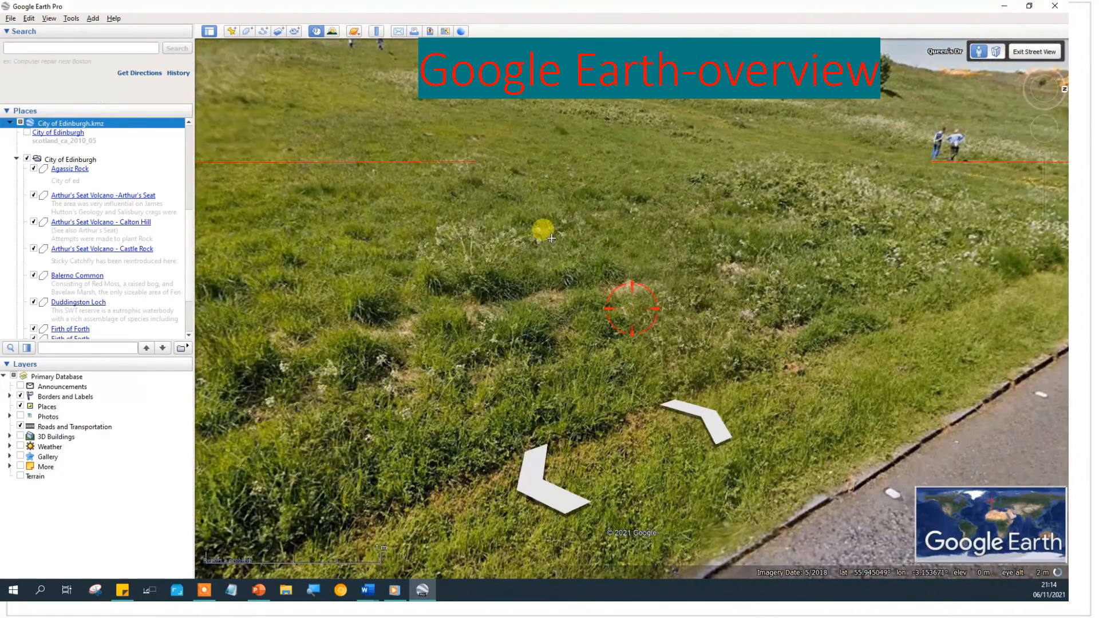
left_click_drag(551, 237, 1059, 314)
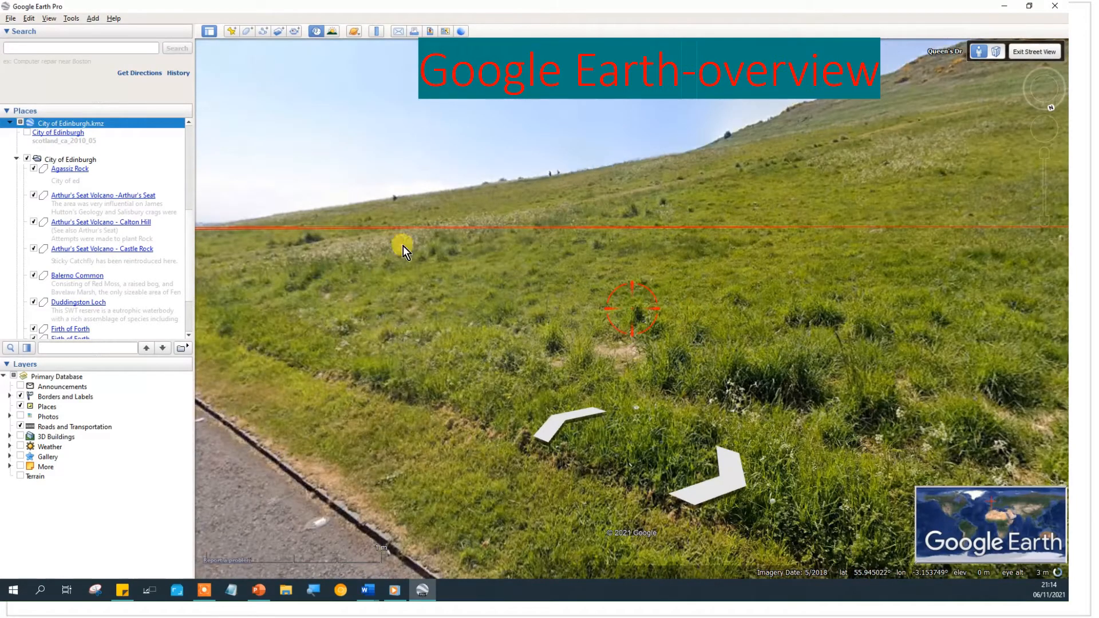
left_click_drag(403, 246, 802, 292)
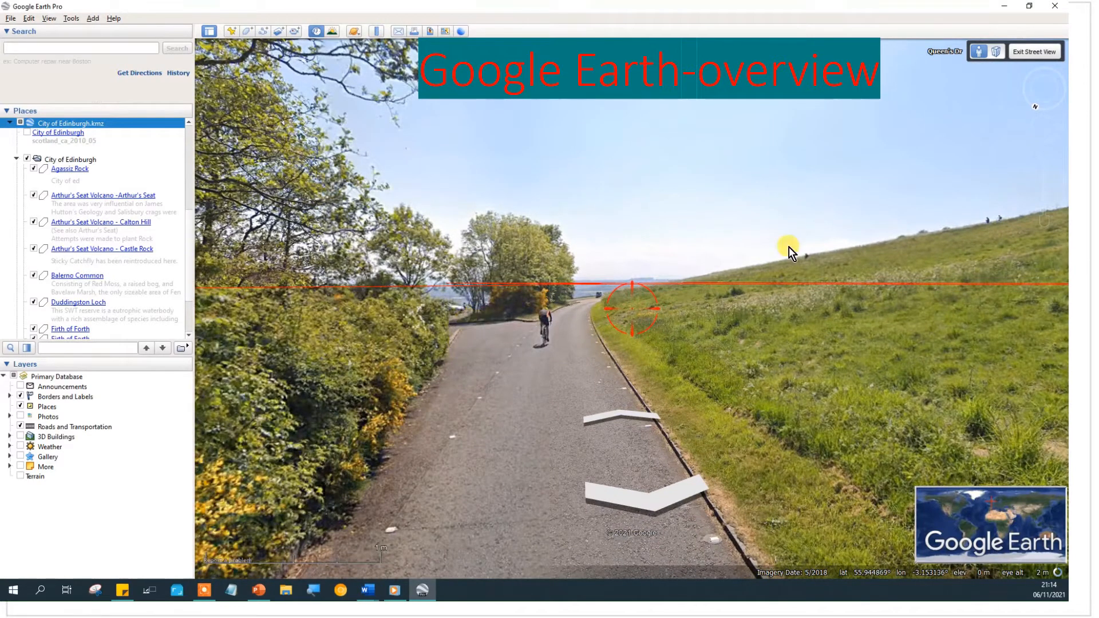
Step: Exit Street View to an aerial view of the surrounding ground and close the Arthur's Seat description balloon
left_click(1027, 49)
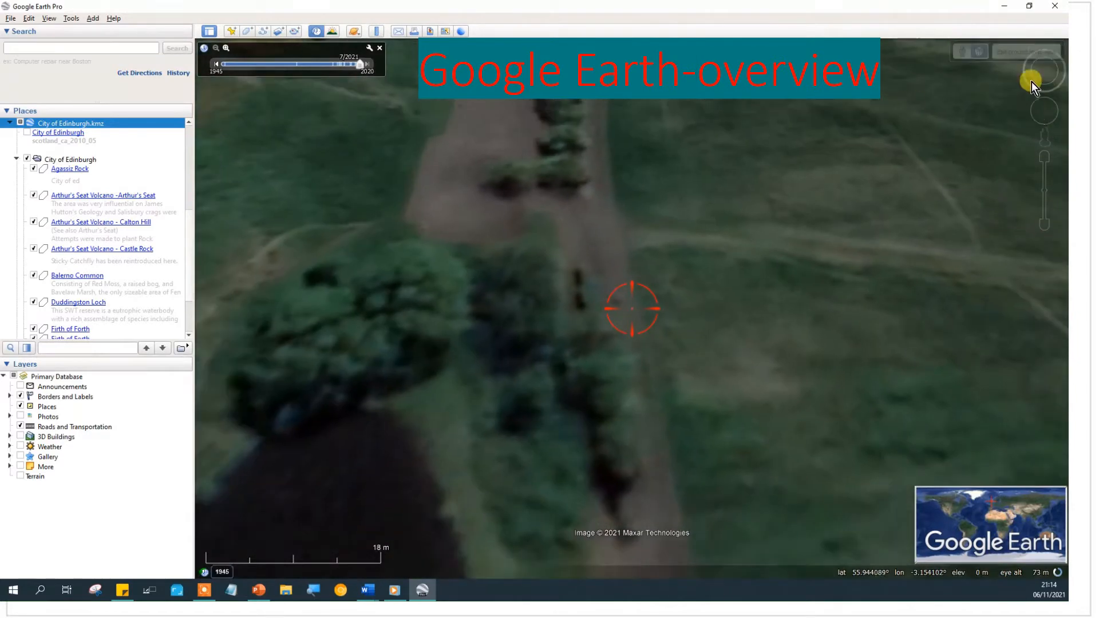
left_click(1043, 226)
left_click(1042, 226)
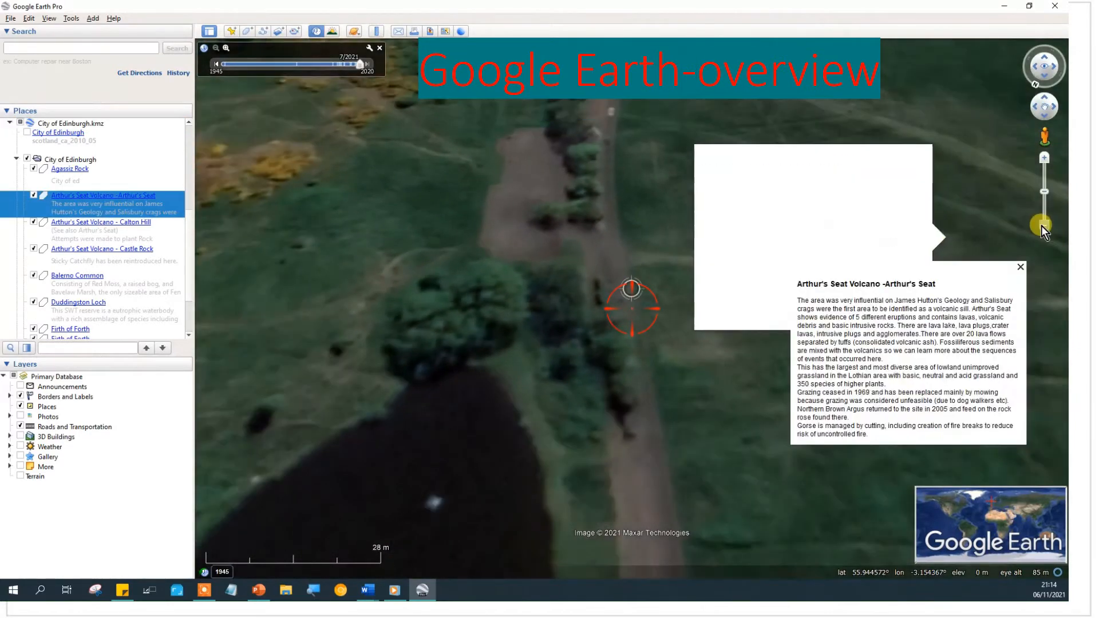
left_click(1042, 225)
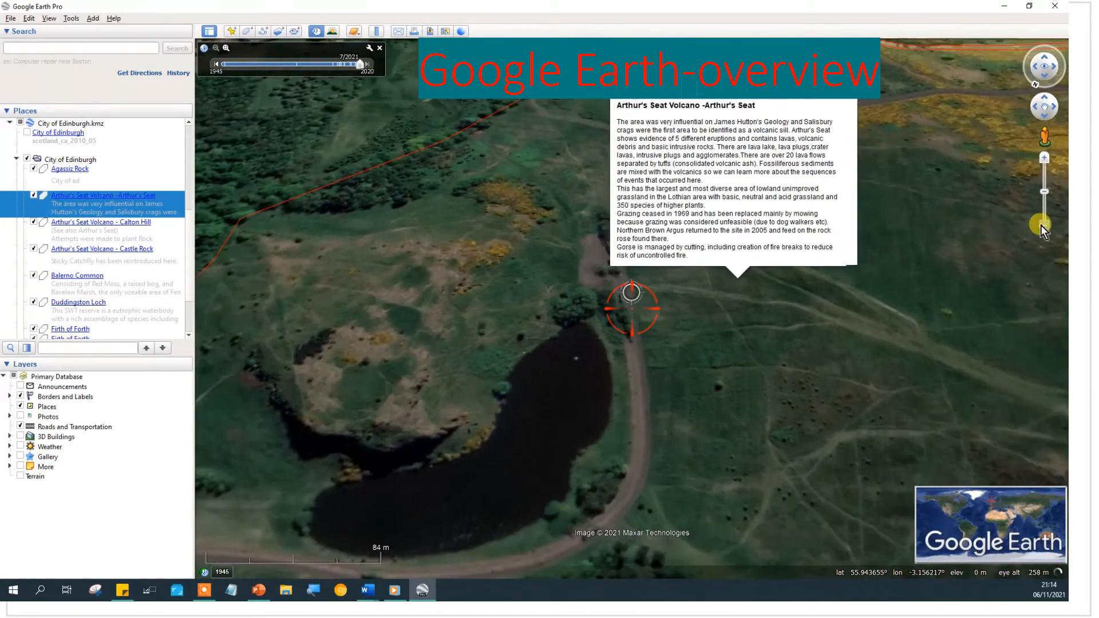
left_click(844, 100)
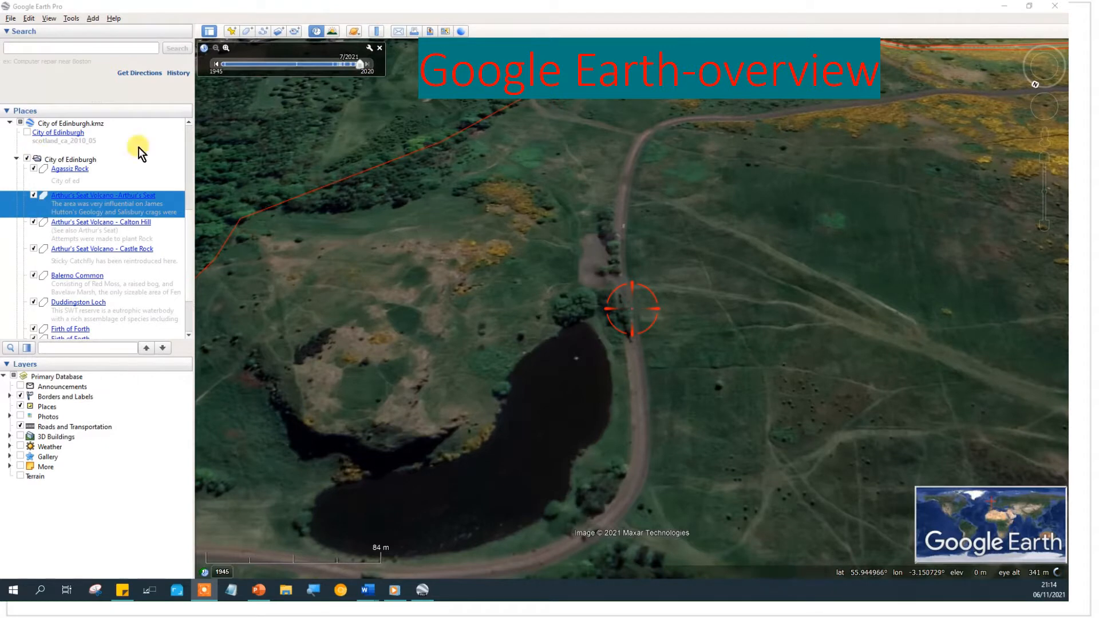
Step: Fly to the Semi transparent grid overlay in Temporary Places and view it closer
left_click(188, 122)
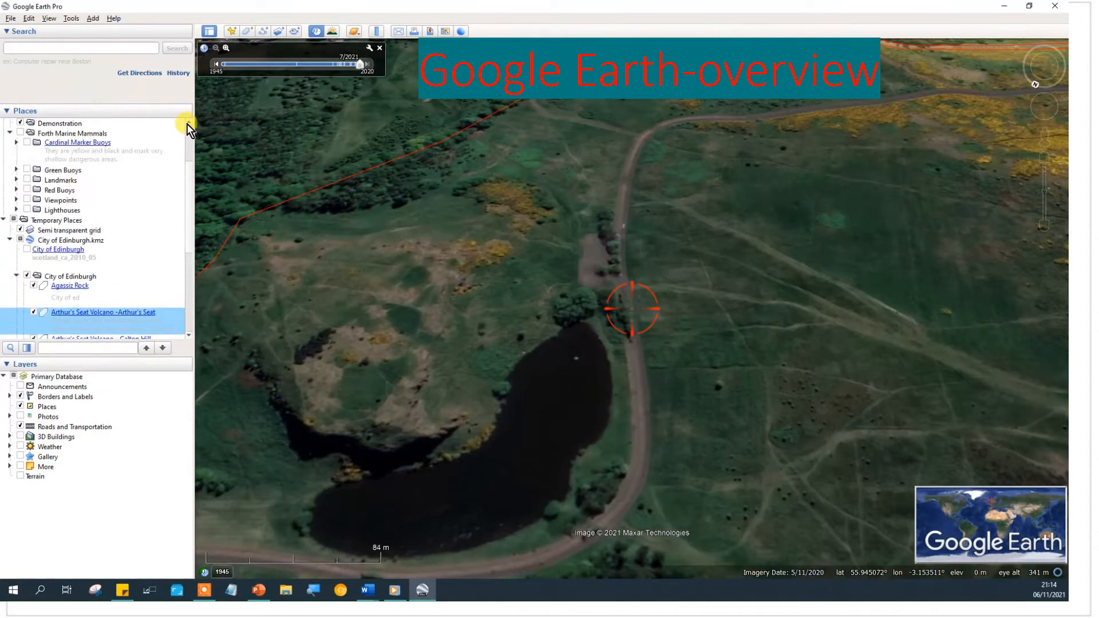
double_click(54, 231)
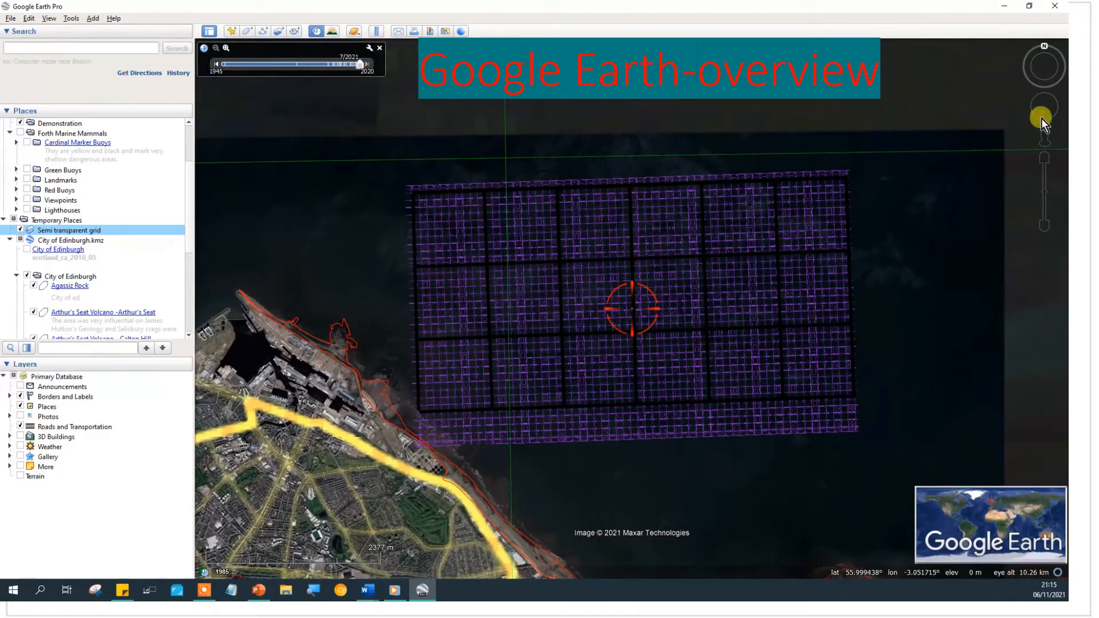
mouse_move(1032, 140)
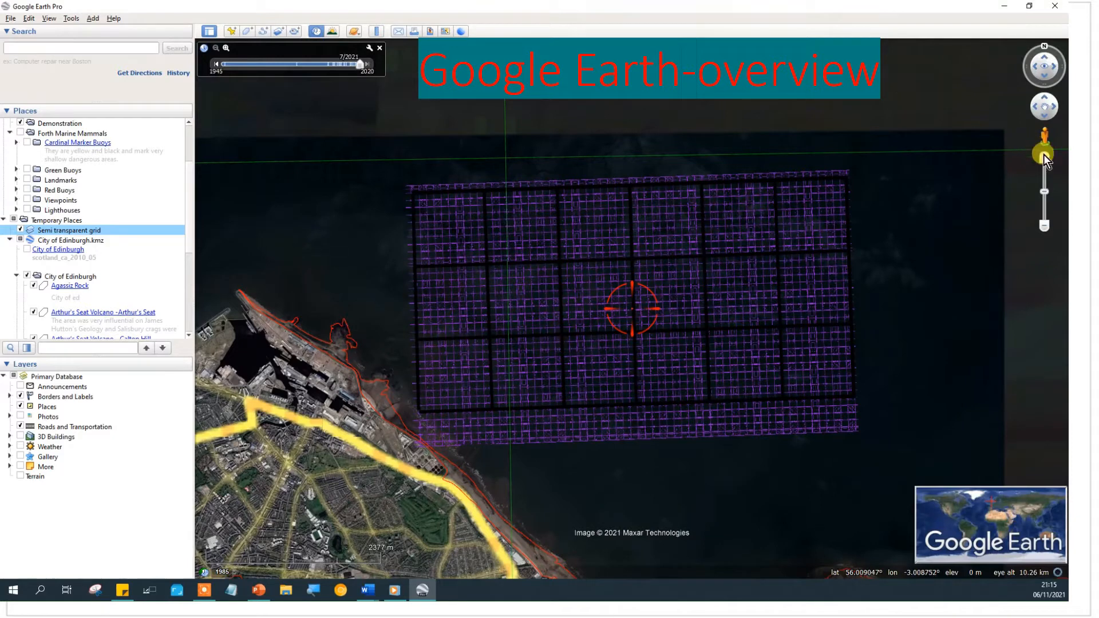
left_click(1045, 158)
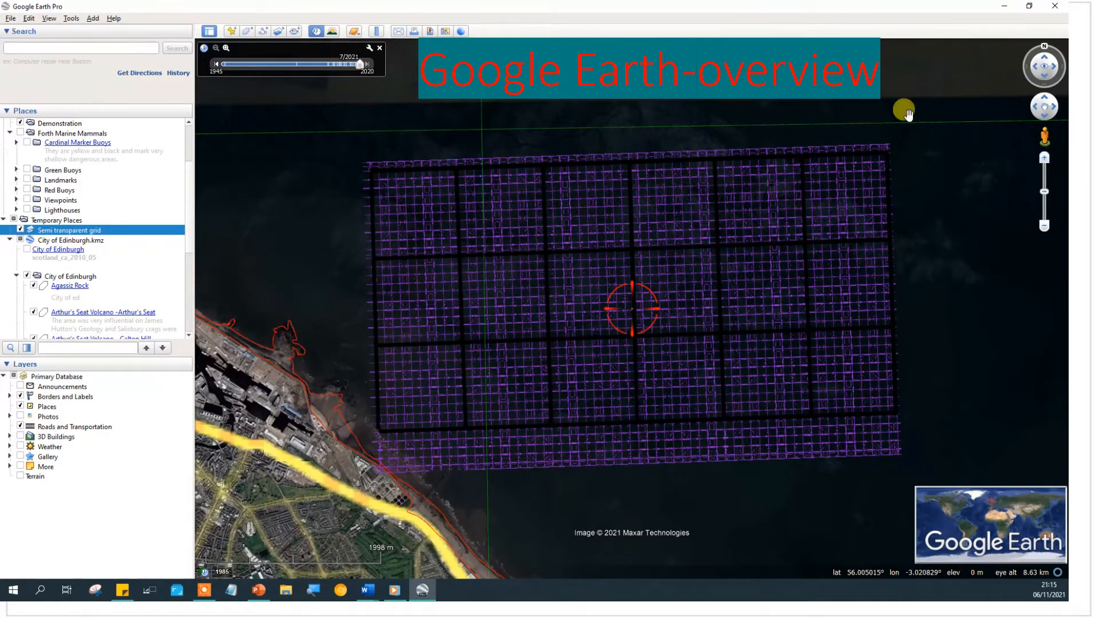
Step: Try moving and resizing the Semi transparent grid image overlay, then discard the changes
right_click(57, 232)
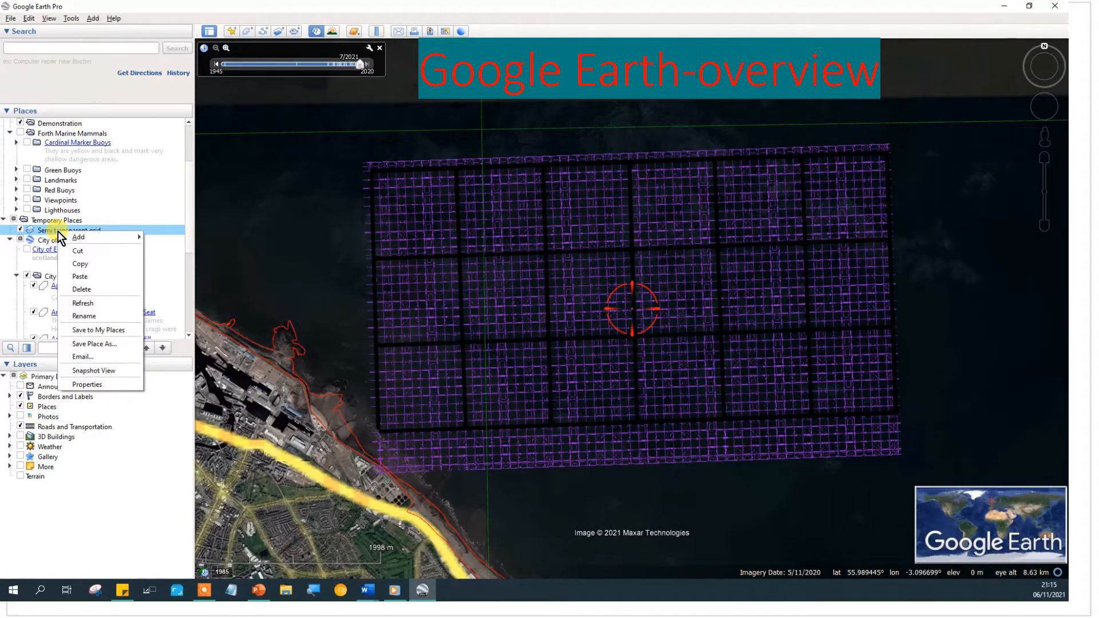
left_click(70, 384)
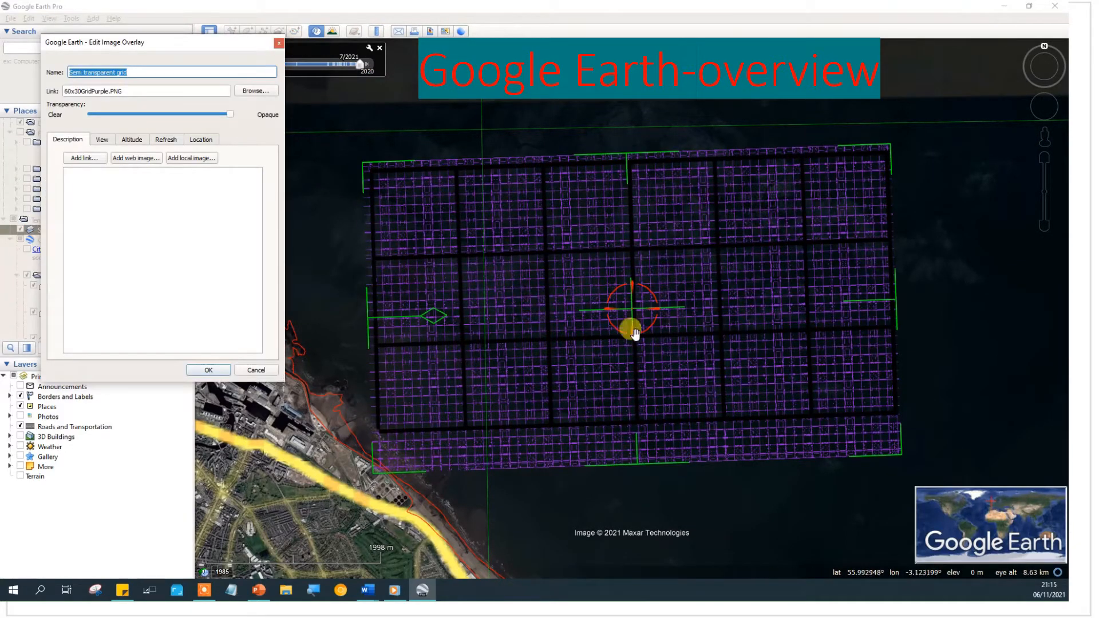
left_click_drag(633, 316, 695, 113)
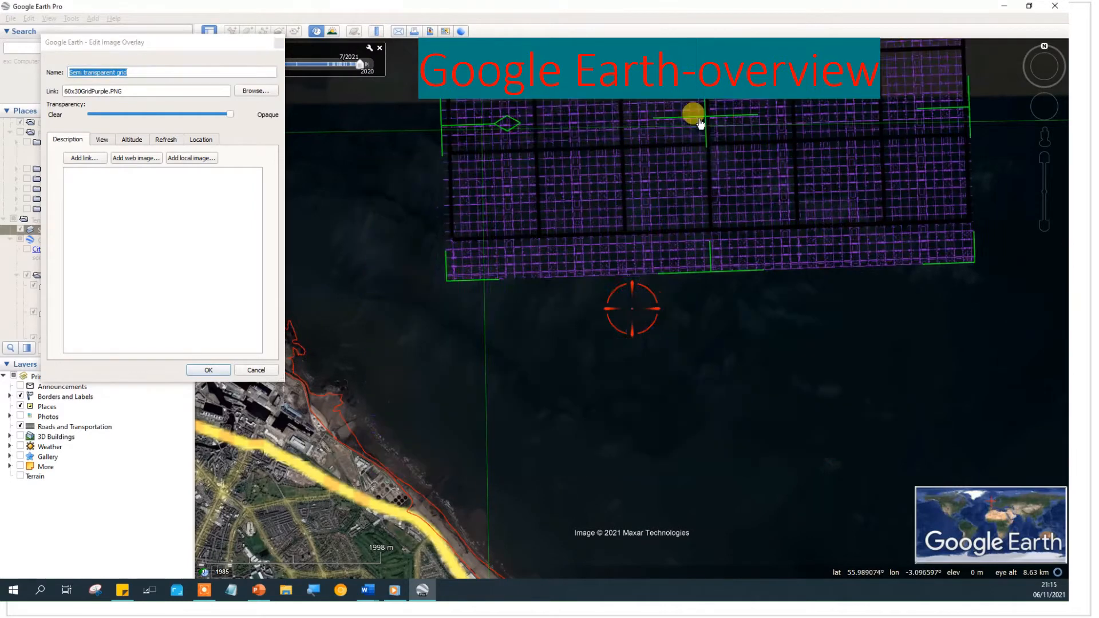
left_click_drag(580, 269, 672, 293)
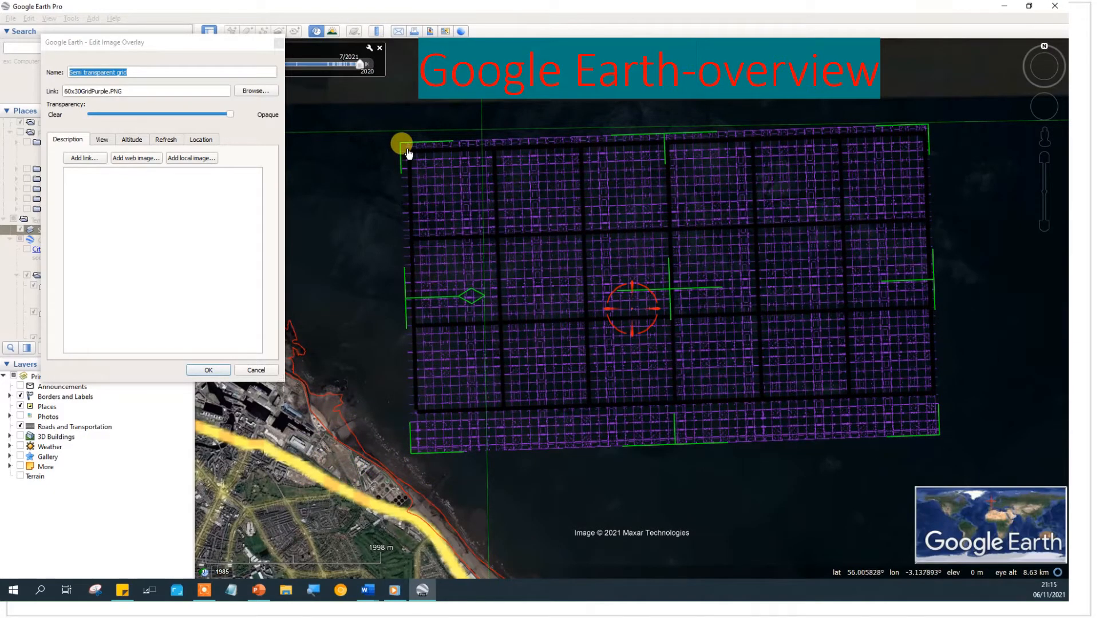
mouse_move(408, 154)
left_mouse_down()
mouse_move(473, 177)
mouse_move(572, 241)
mouse_move(475, 208)
mouse_move(396, 162)
left_mouse_up()
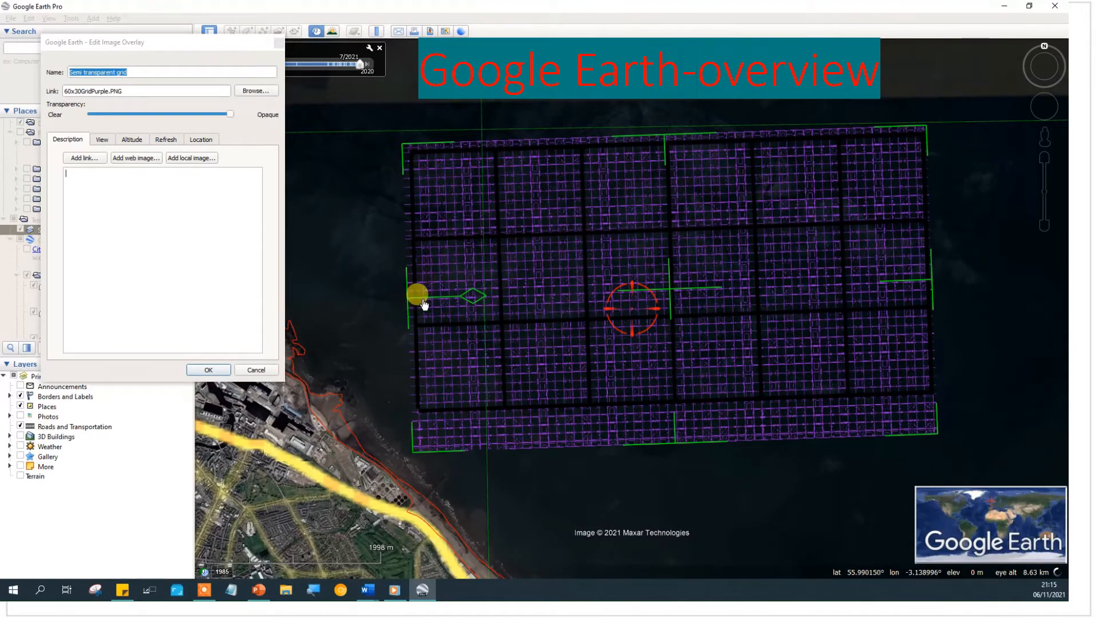
left_click_drag(424, 303, 551, 309)
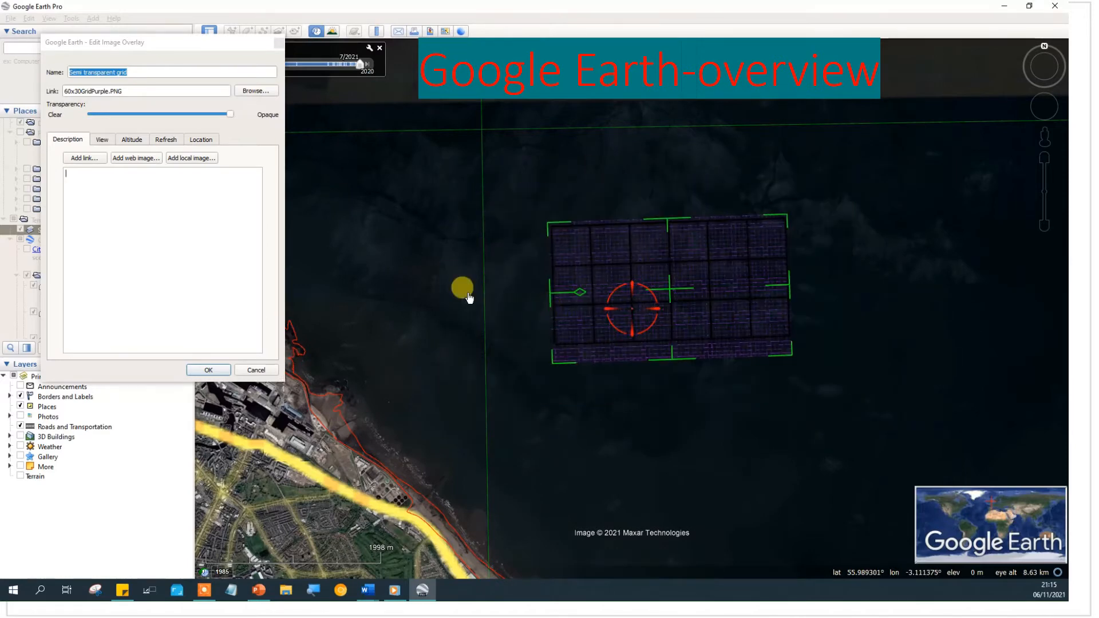
left_click_drag(468, 297, 304, 353)
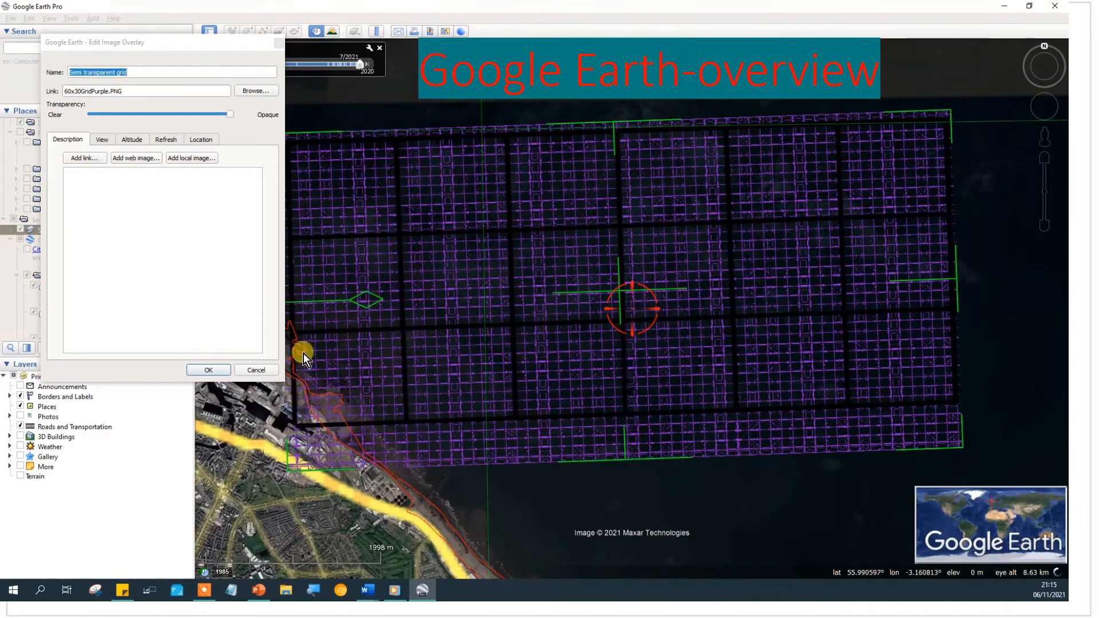
left_click(256, 370)
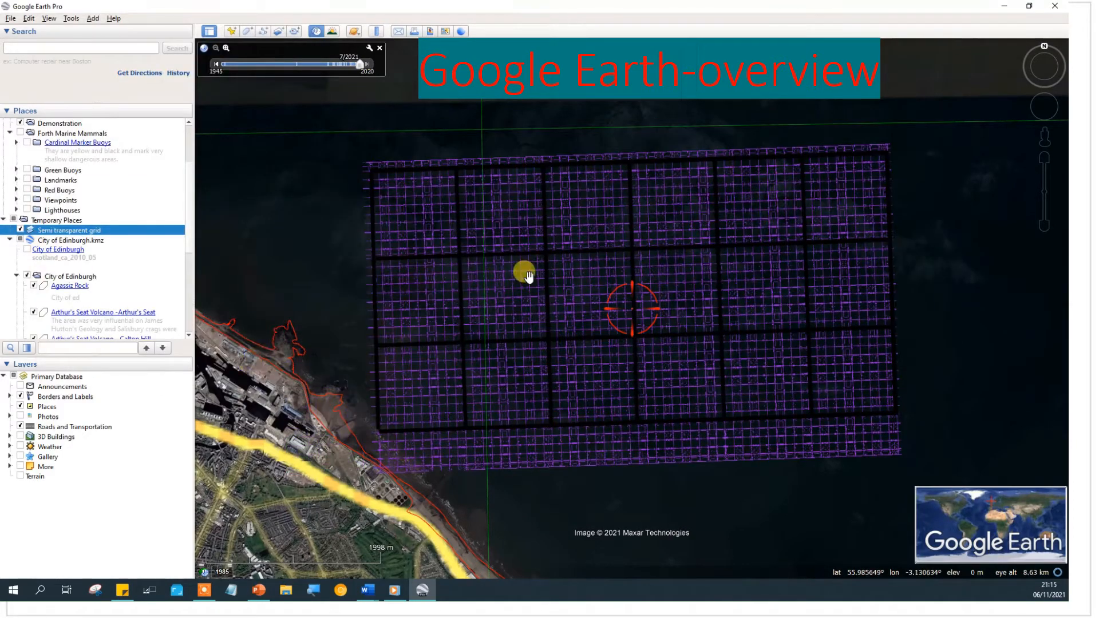
Step: Draw an eight-point path looping around northern Edinburgh and save it with the default name and style
left_click_drag(590, 217, 634, 287)
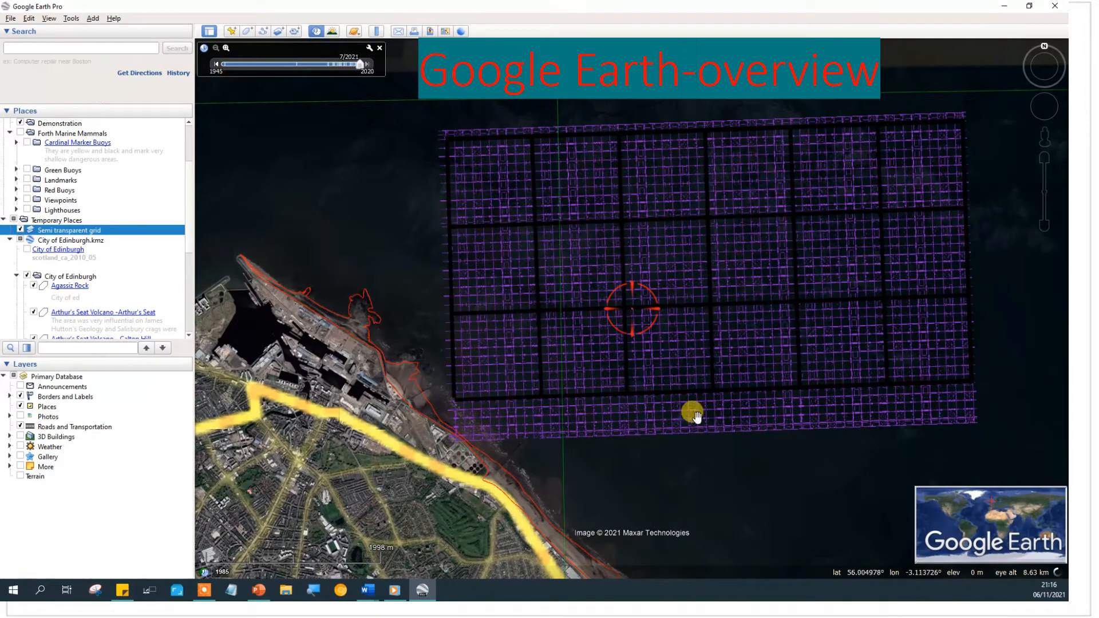
left_click_drag(624, 268, 432, 425)
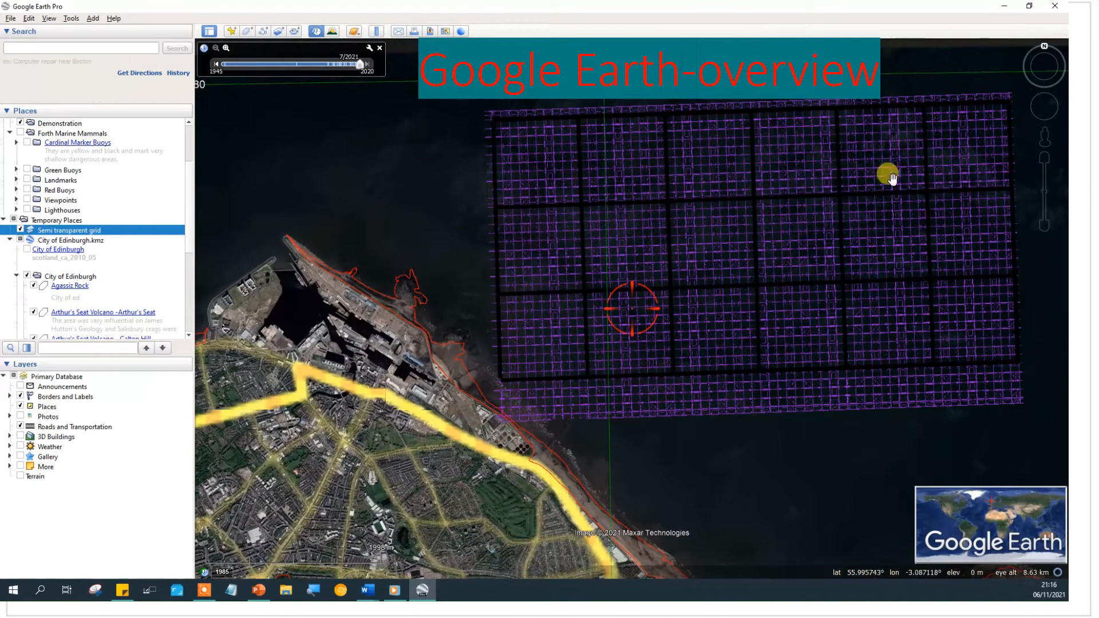
left_click_drag(268, 464, 537, 338)
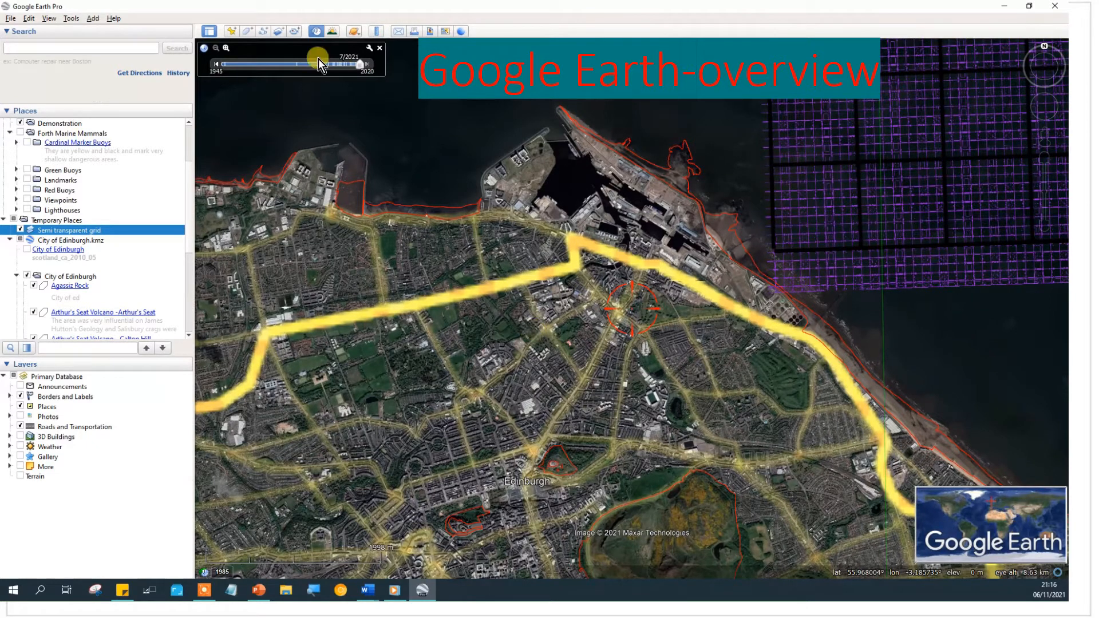
left_click(262, 33)
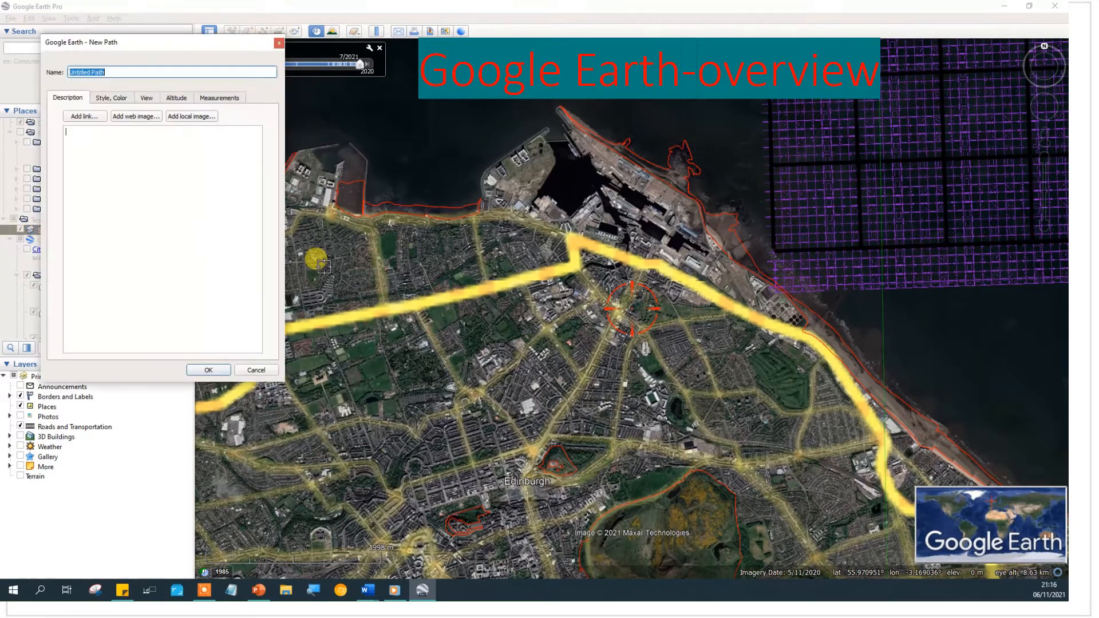
left_click(446, 526)
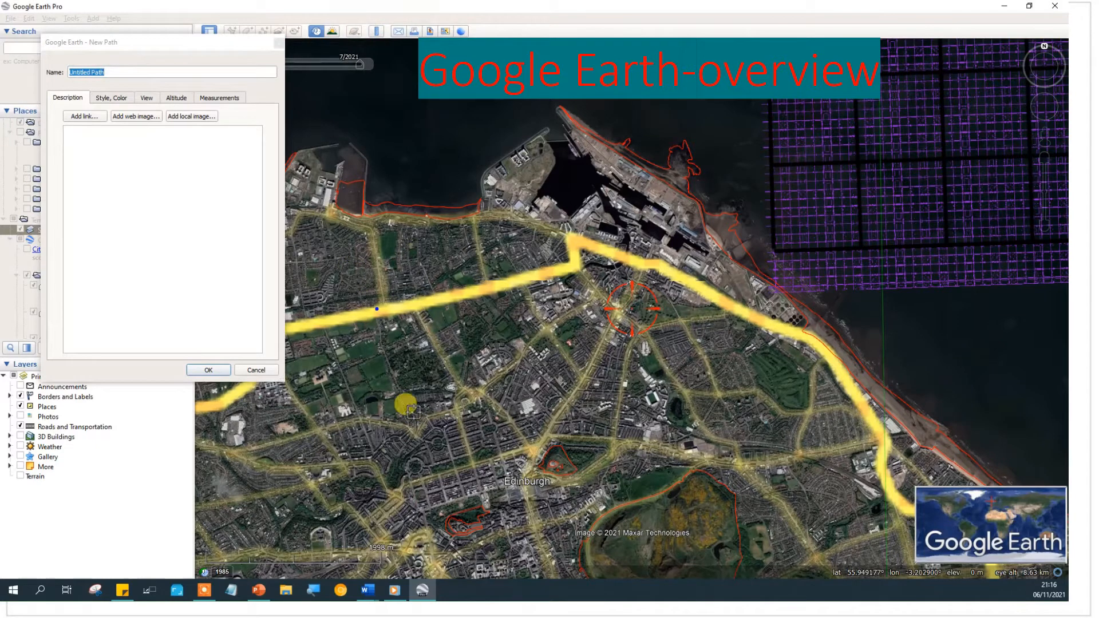
left_click(413, 411)
left_click(528, 456)
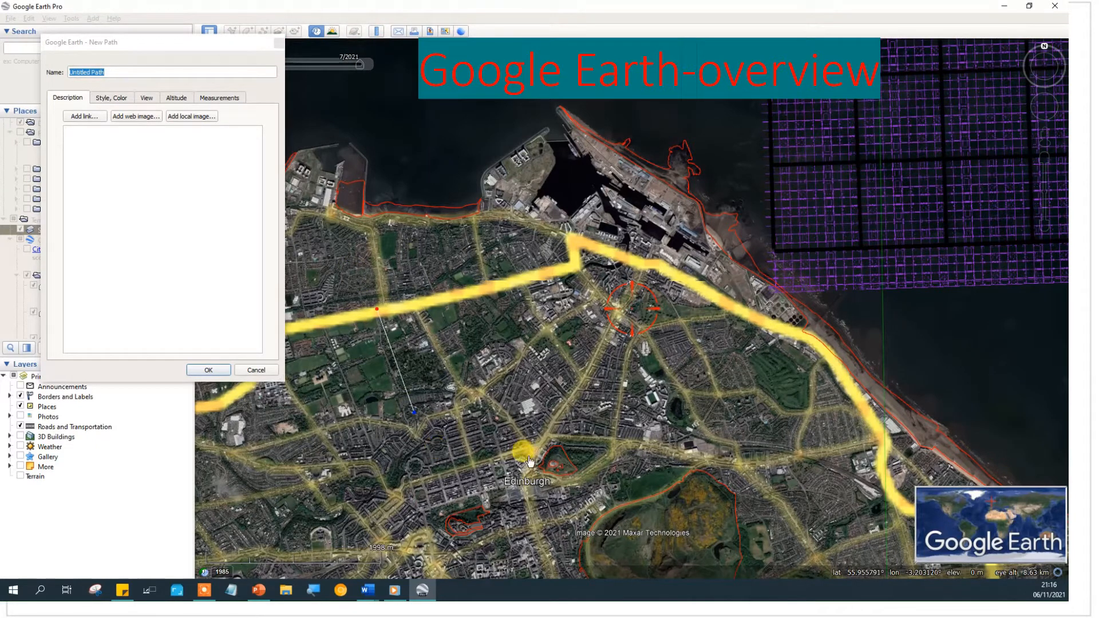
left_click(603, 400)
left_click(626, 328)
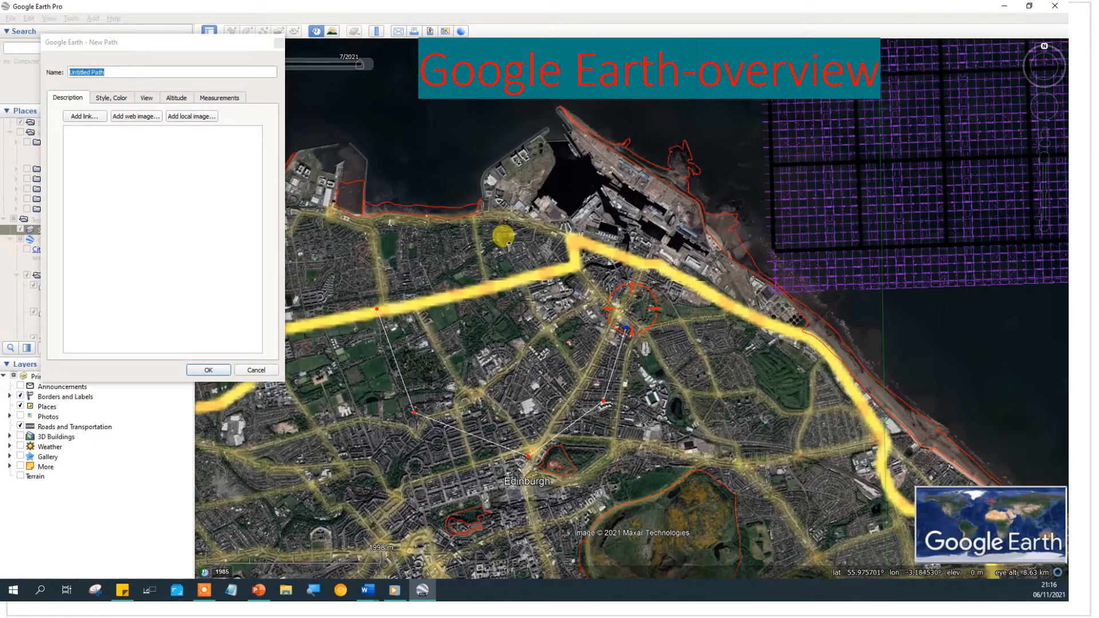
left_click(509, 241)
left_click(412, 273)
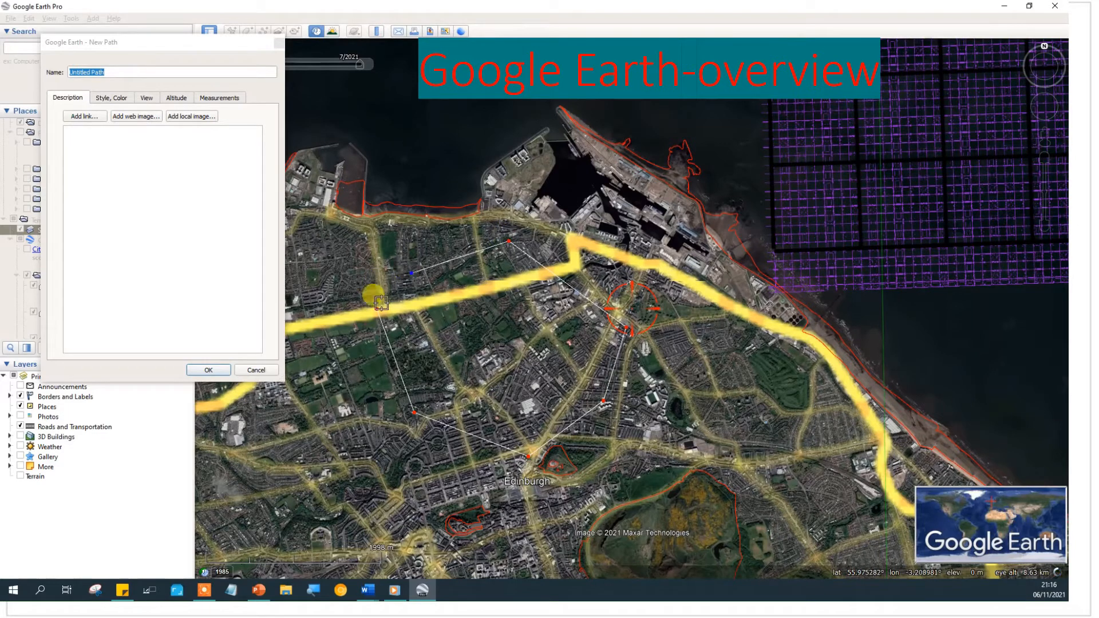
left_click(381, 300)
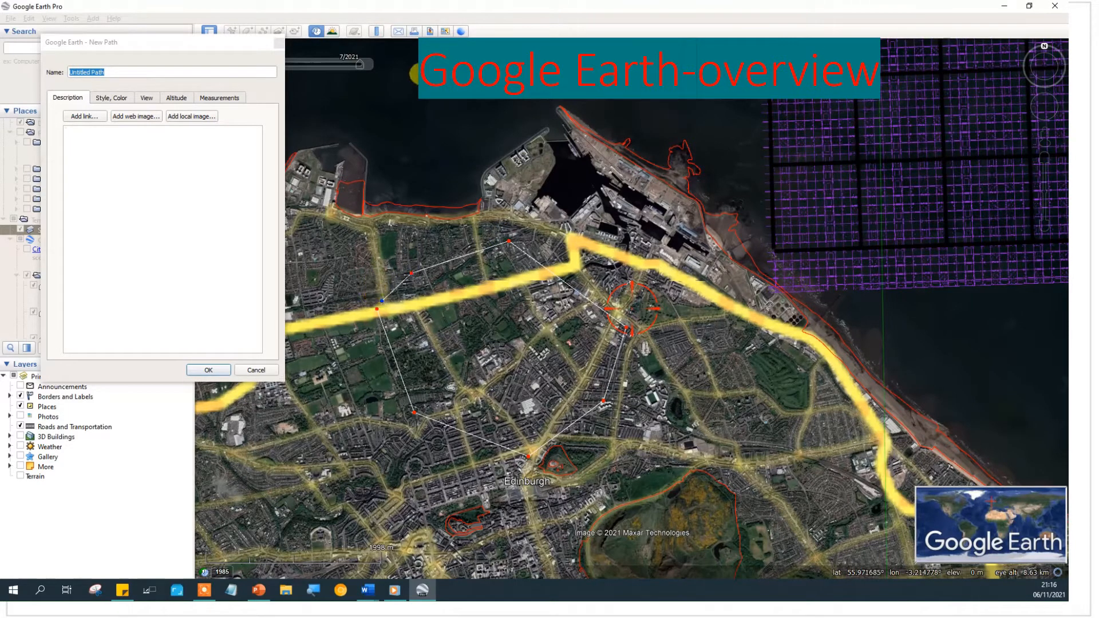
left_click(198, 371)
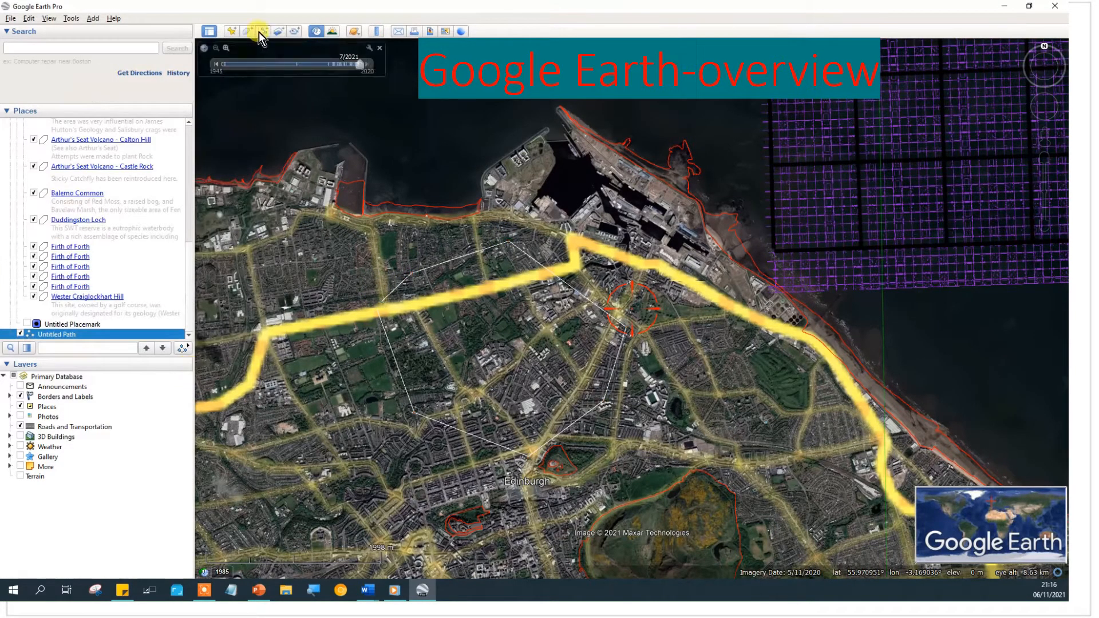
Step: Try drawing a second path inside the existing loop over northern Edinburgh, then discard it
left_click(264, 32)
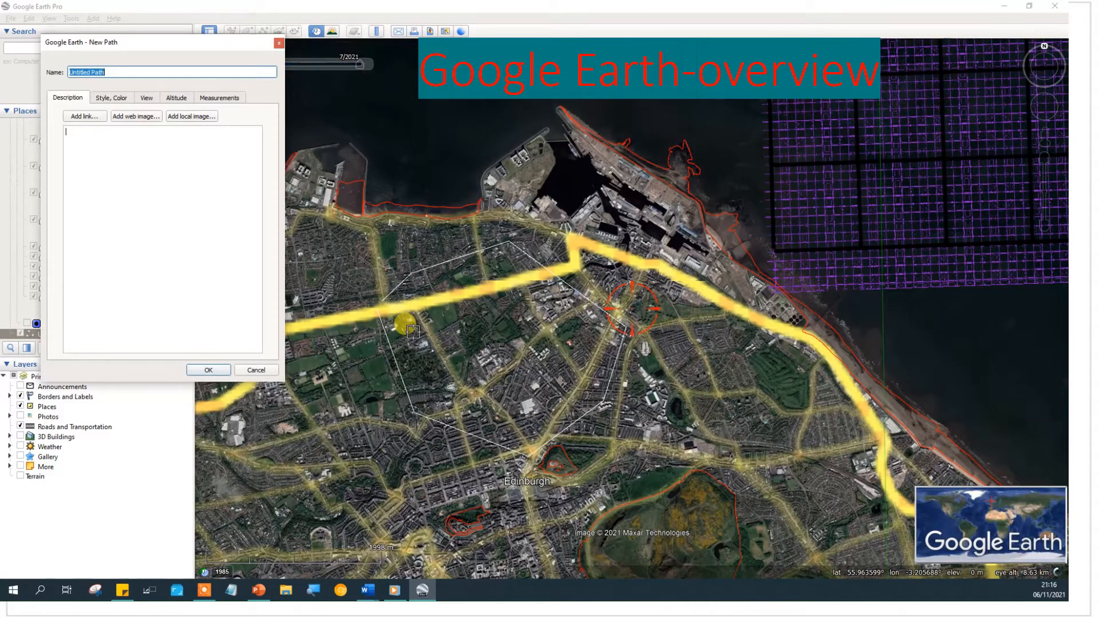
left_click(414, 332)
left_click(432, 405)
left_click(507, 435)
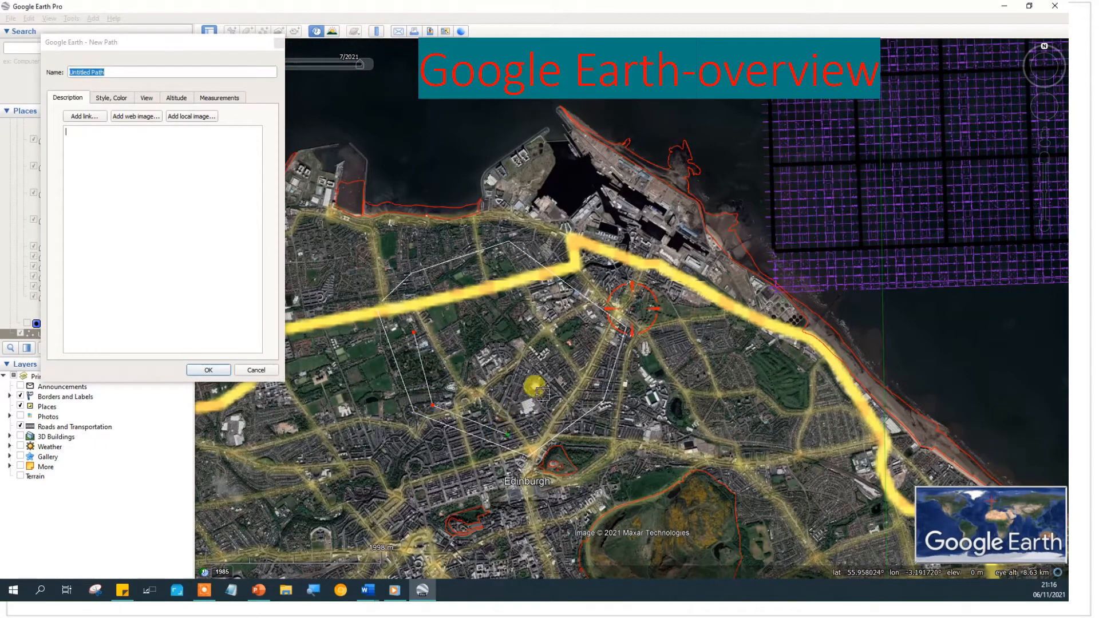
left_click(558, 371)
left_click(589, 329)
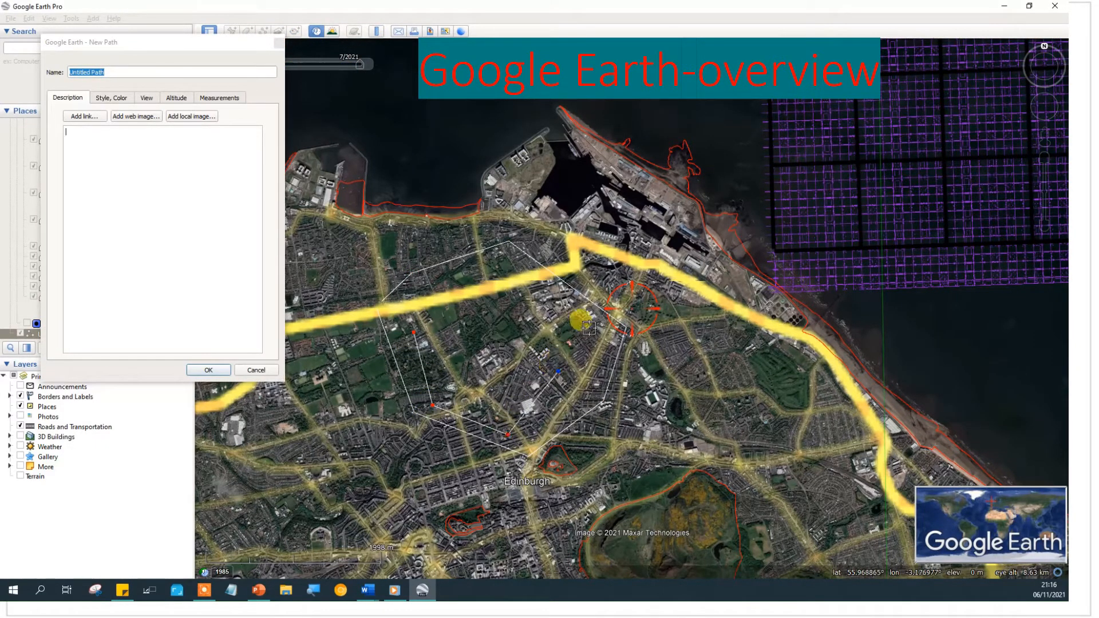
left_click(505, 274)
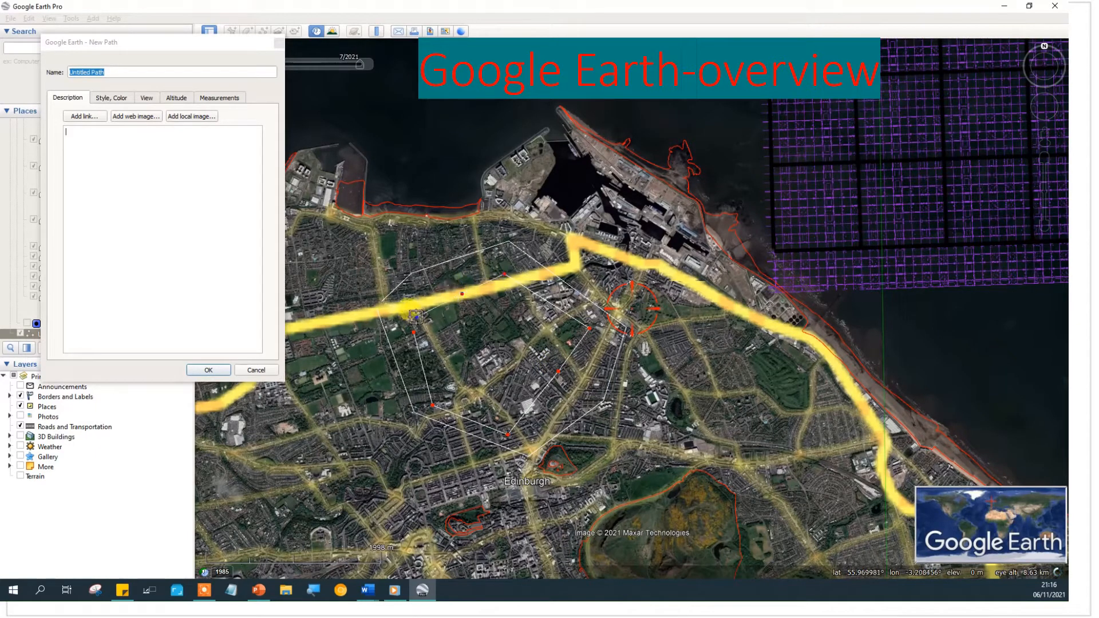
left_click(448, 362)
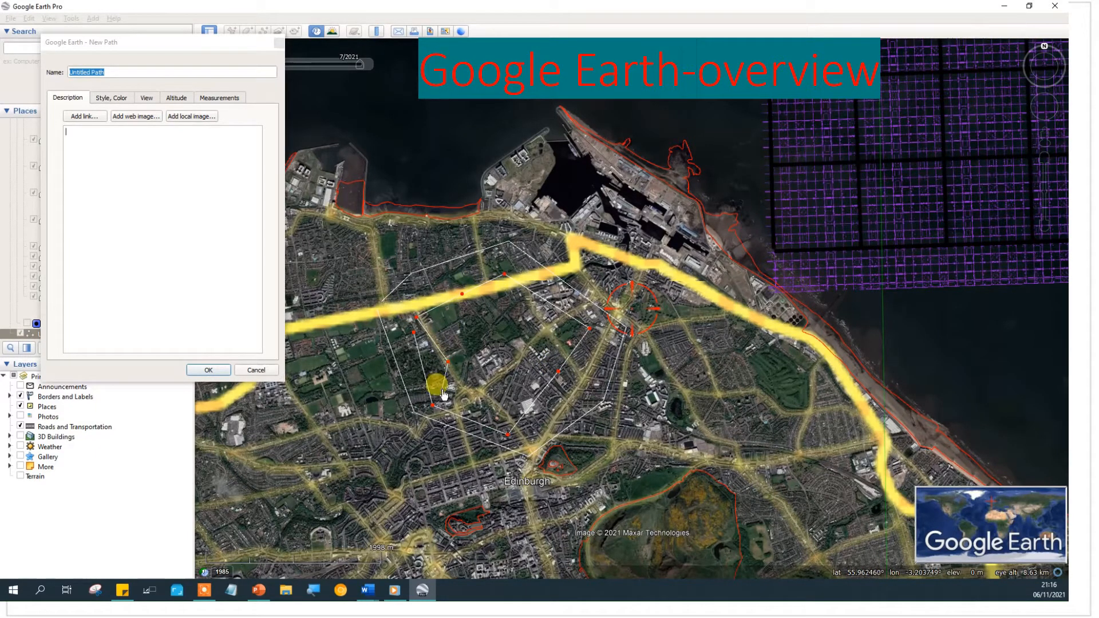
left_click(255, 371)
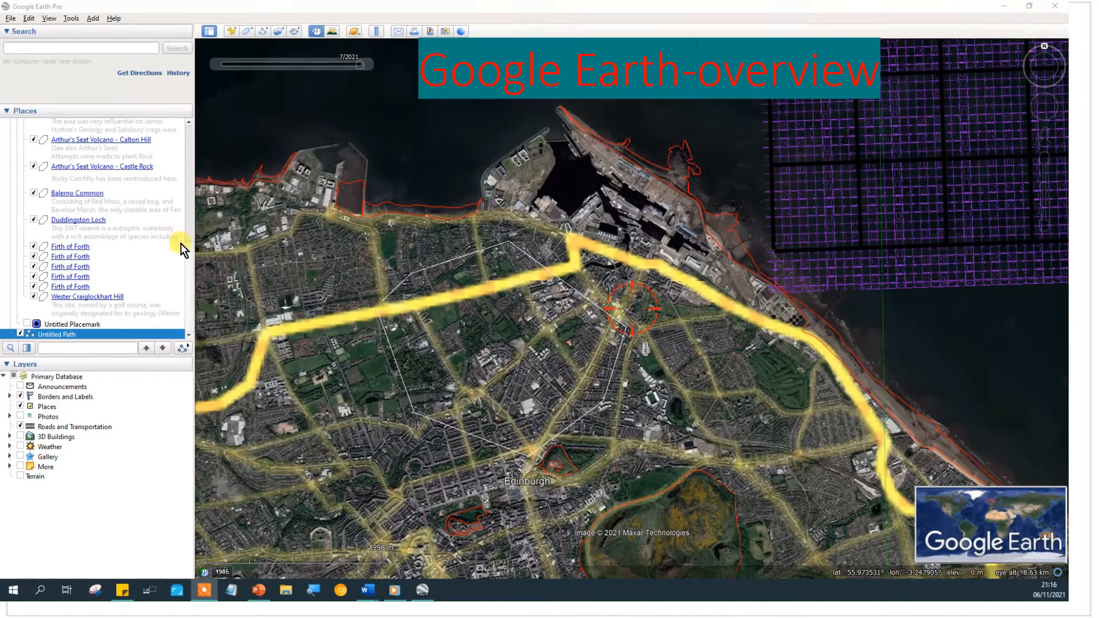
Step: Toggle the visibility of the Semi transparent grid and the whole Temporary Places folder, leaving everything in the folder shown
left_click_drag(189, 249, 180, 185)
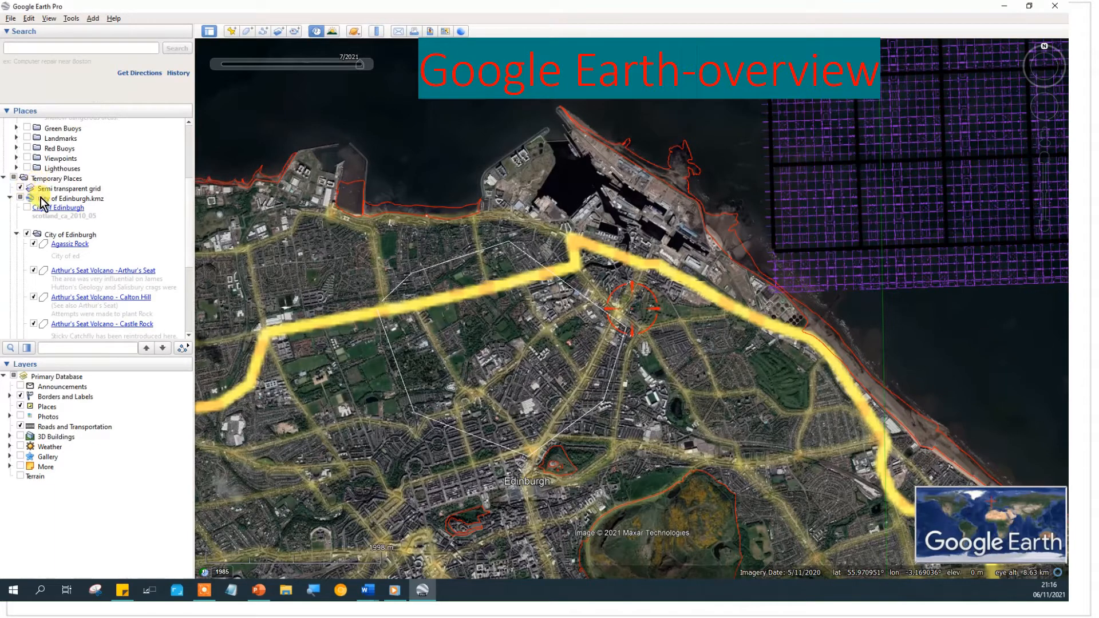
left_click(20, 188)
left_click(13, 178)
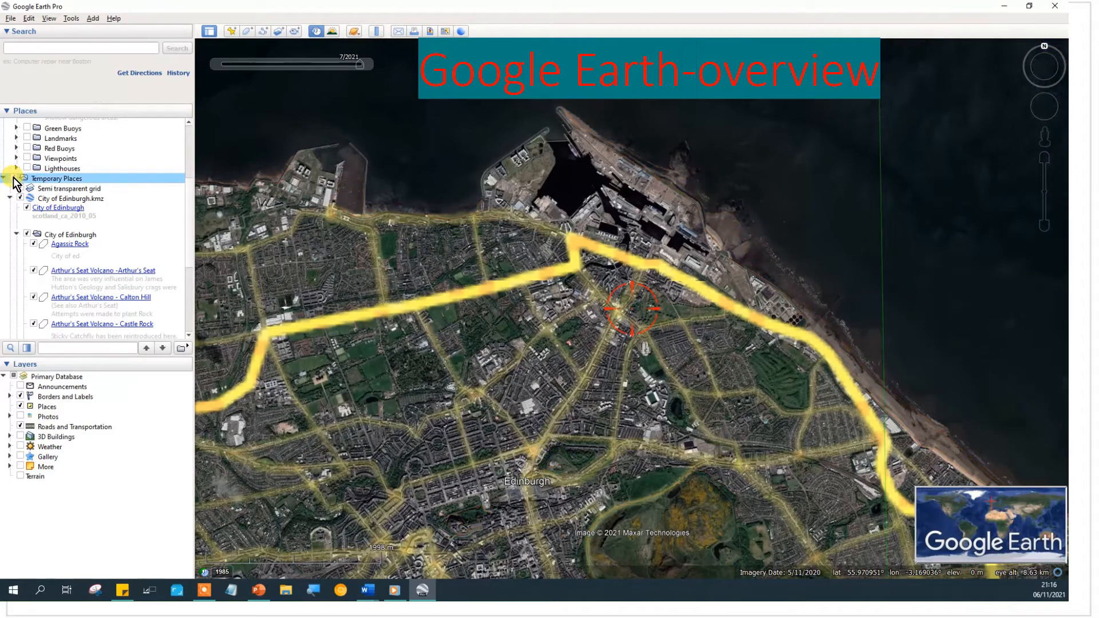
left_click(13, 178)
left_click(13, 177)
left_click(13, 177)
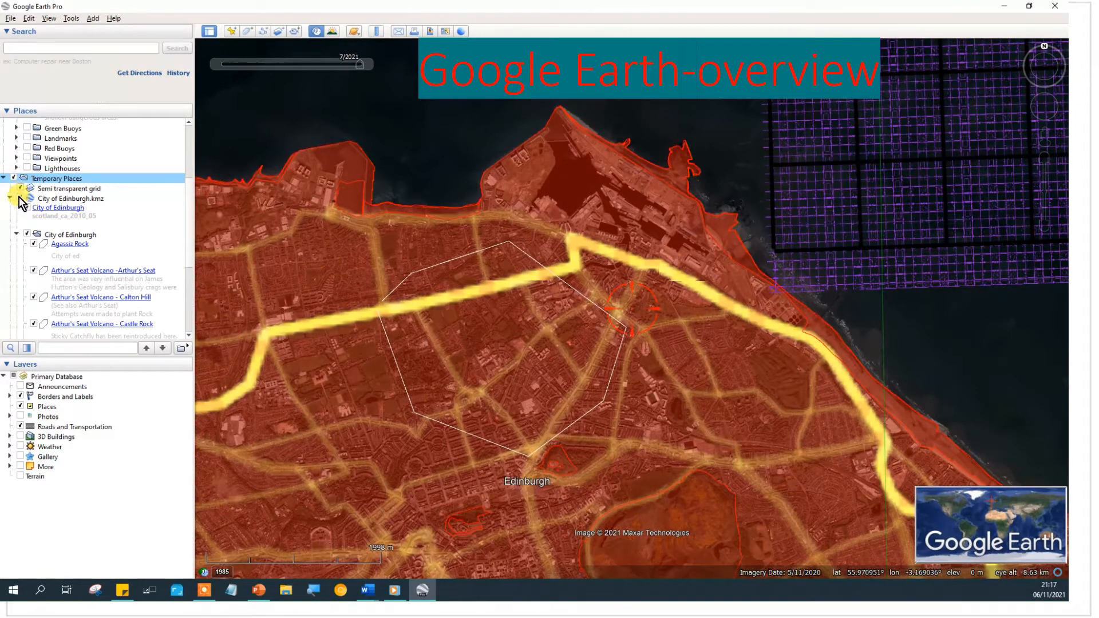
Step: Hide the red City of Edinburgh area fill in City of Edinburgh.kmz, toggling its folder of sites off and back on
left_click(16, 199)
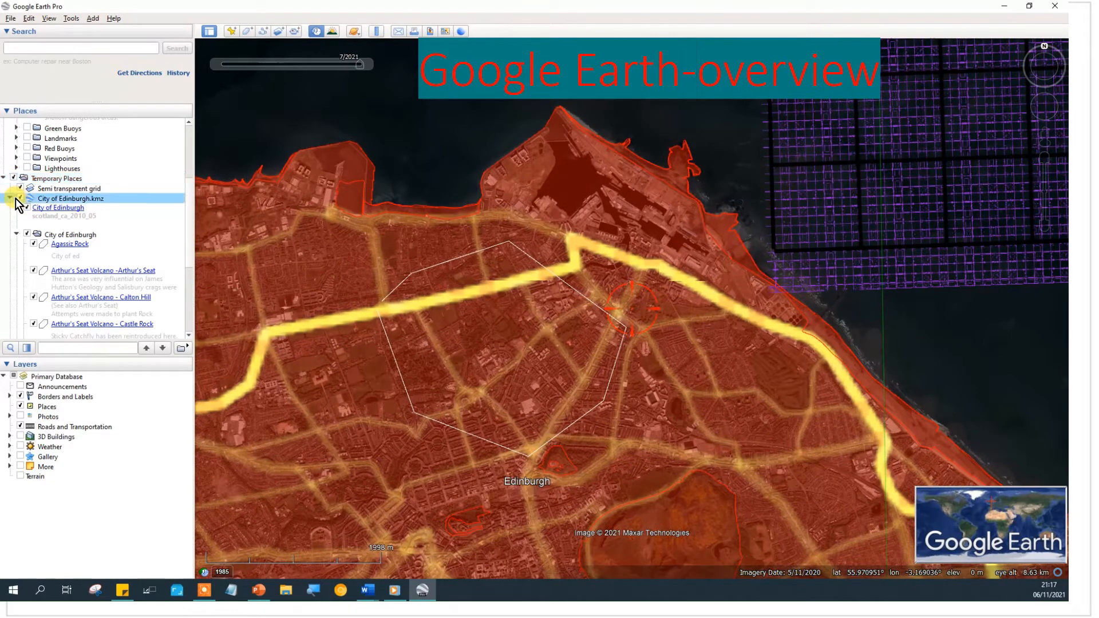
left_click(27, 234)
left_click(29, 234)
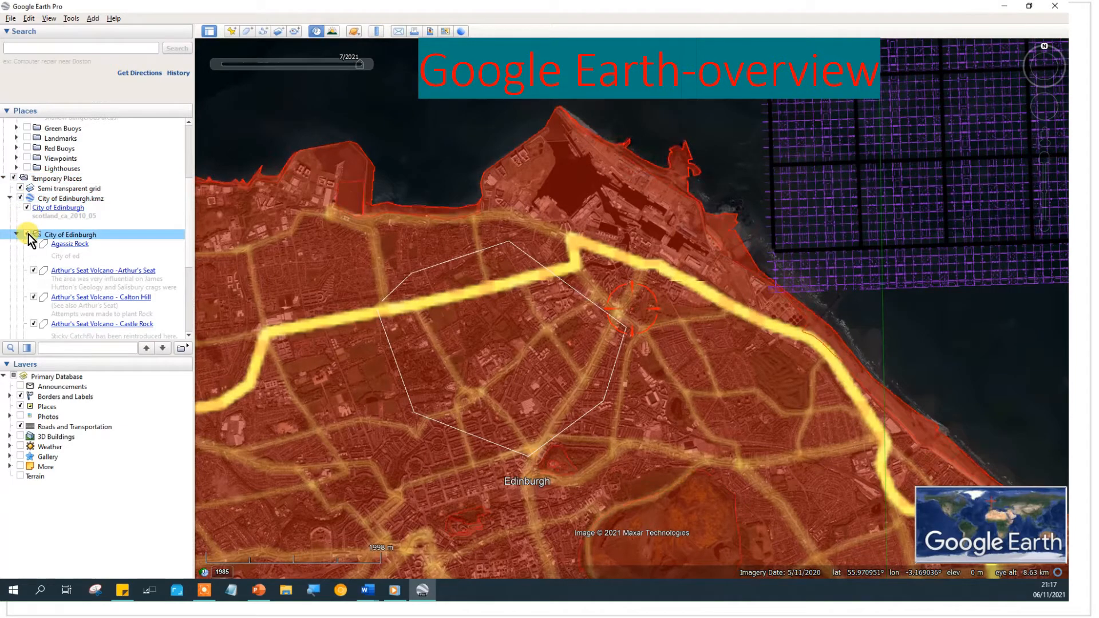
left_click(28, 208)
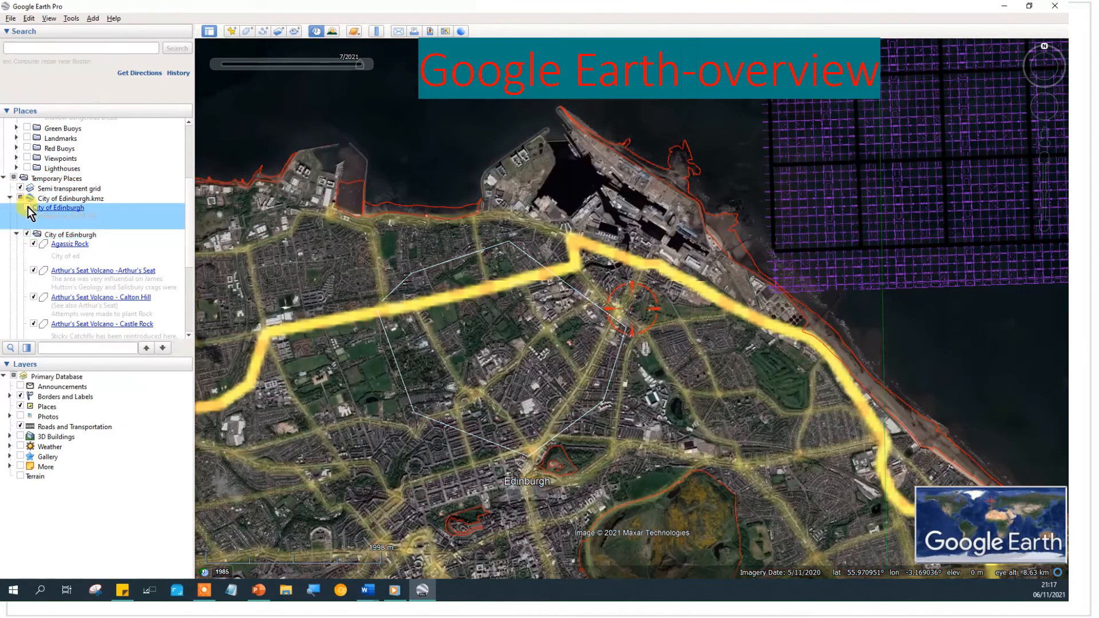
left_click(26, 233)
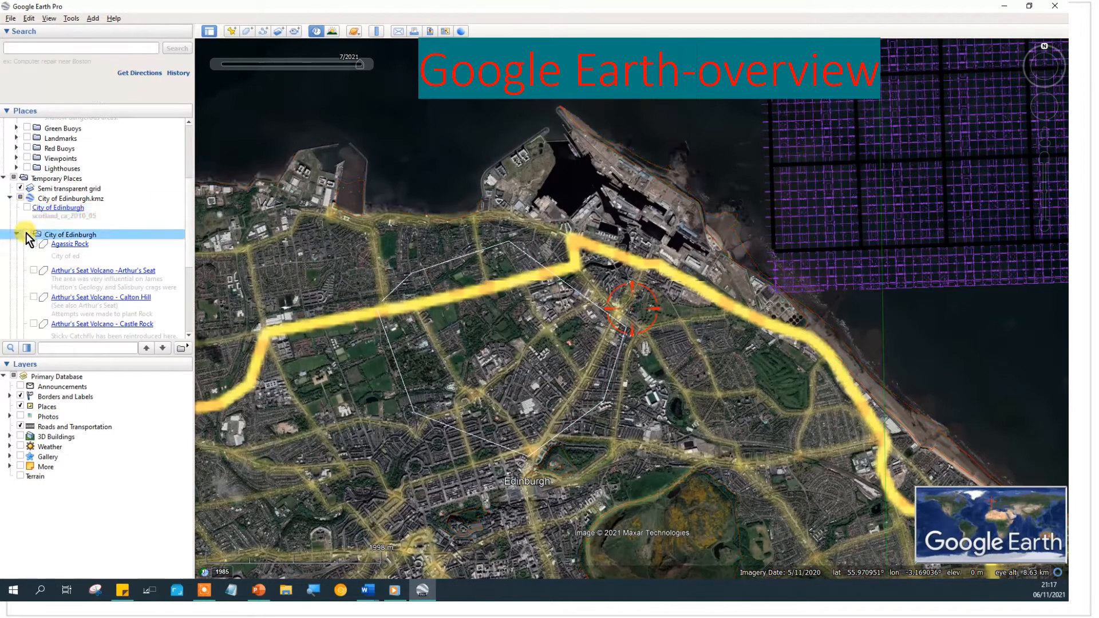
left_click(27, 234)
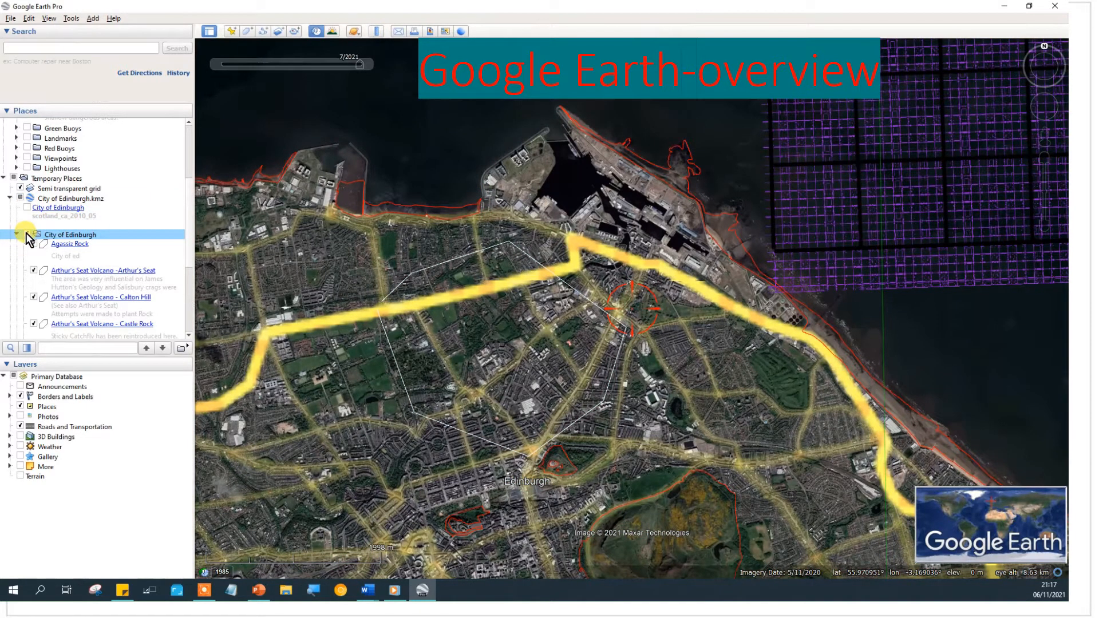
left_click(27, 233)
Step: Collapse the City of Edinburgh sites folder and show all placemarks in the Forth Marine Mammals folder
scroll(17, 240, "up", 3)
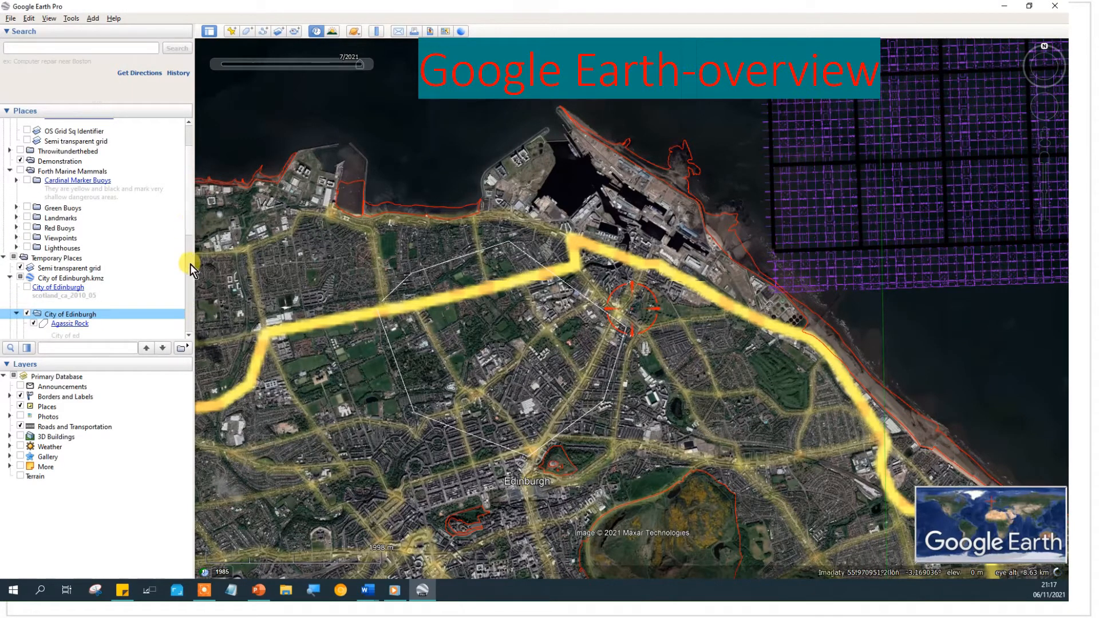
scroll(187, 278, "down", 5)
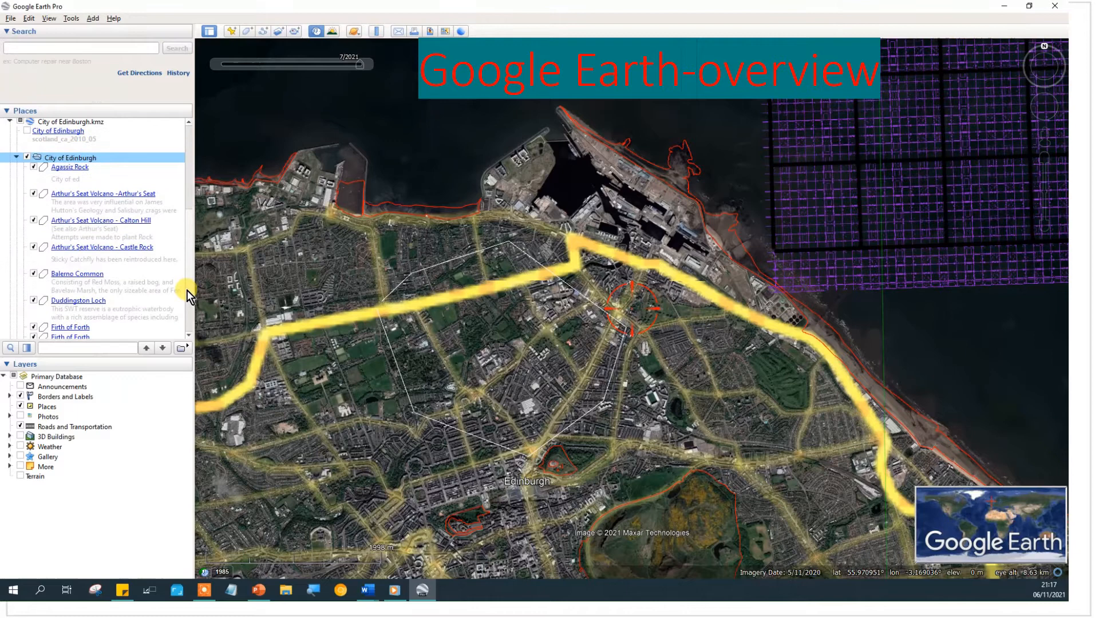
left_click(16, 157)
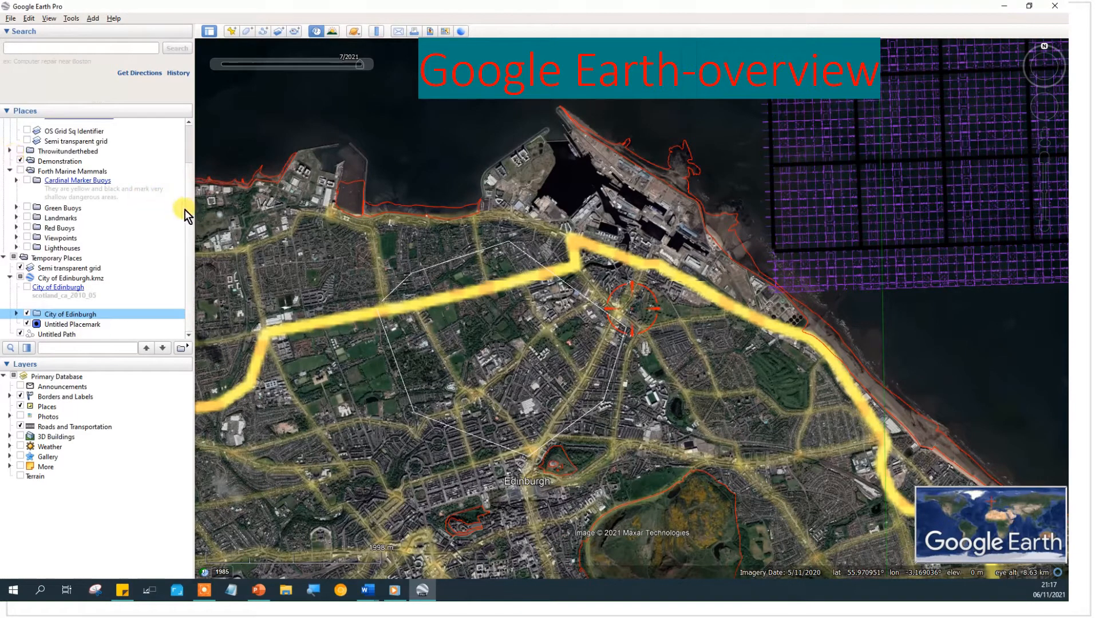
scroll(190, 214, "up", 2)
scroll(189, 172, "down", 2)
left_click(20, 171)
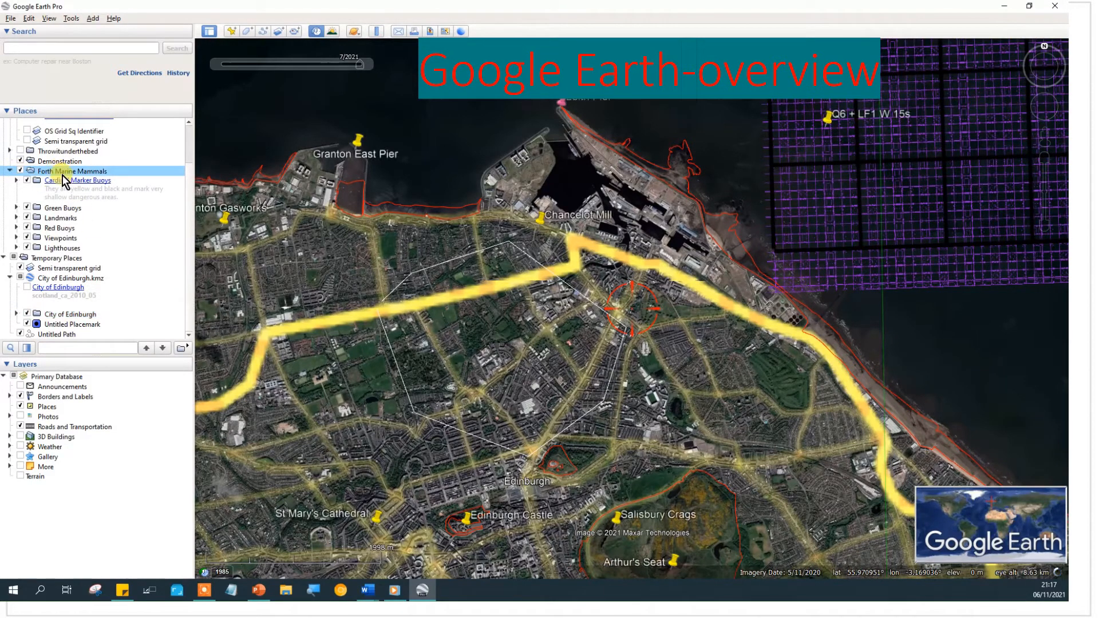
Step: Examine the buoy, landmark and lighthouse placemarks across the whole Firth of Forth
left_click_drag(491, 163, 503, 405)
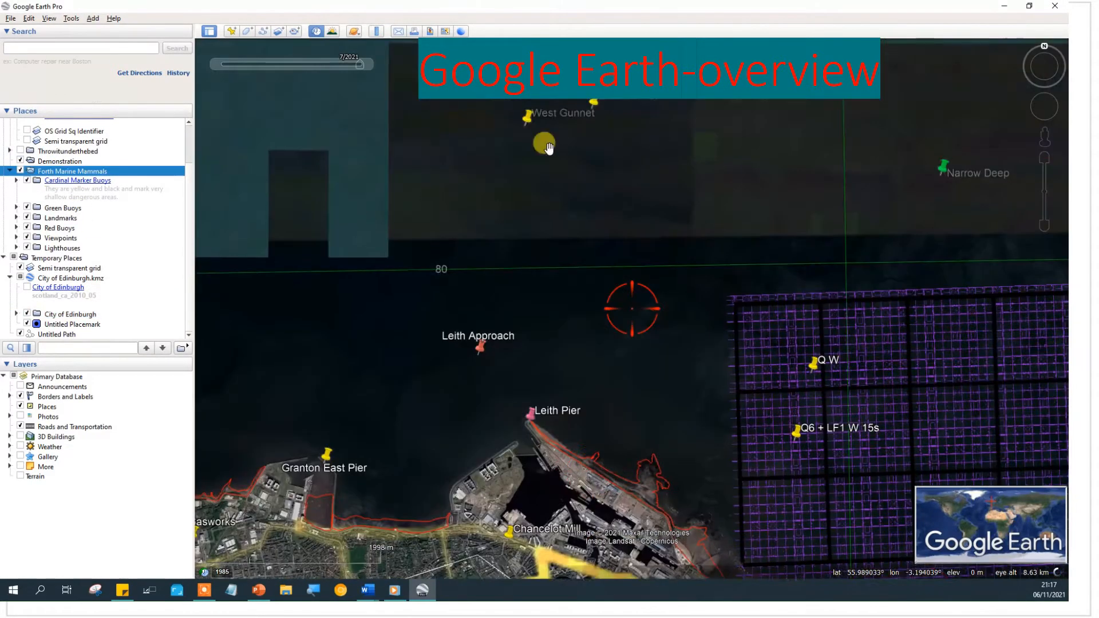
left_click_drag(579, 218, 477, 292)
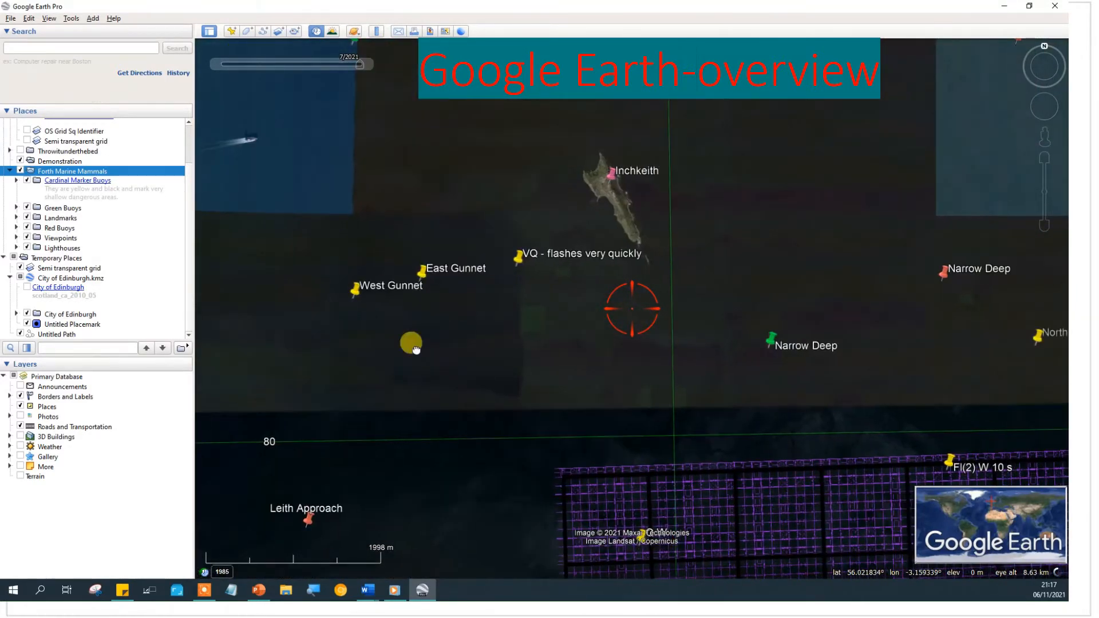
left_click_drag(411, 343, 406, 367)
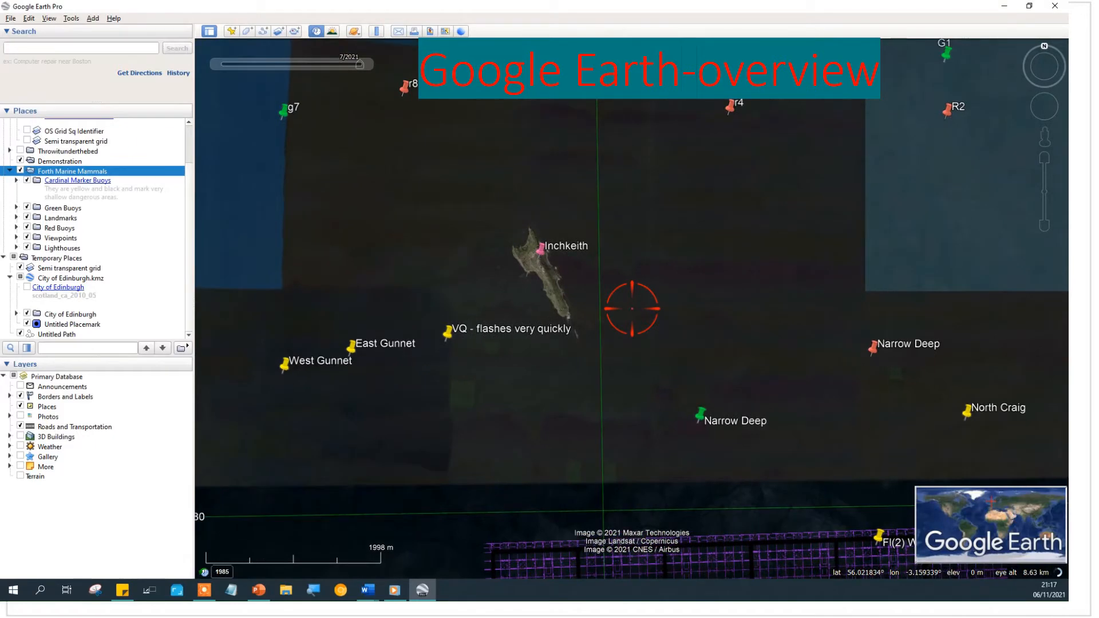
left_click_drag(442, 228, 758, 221)
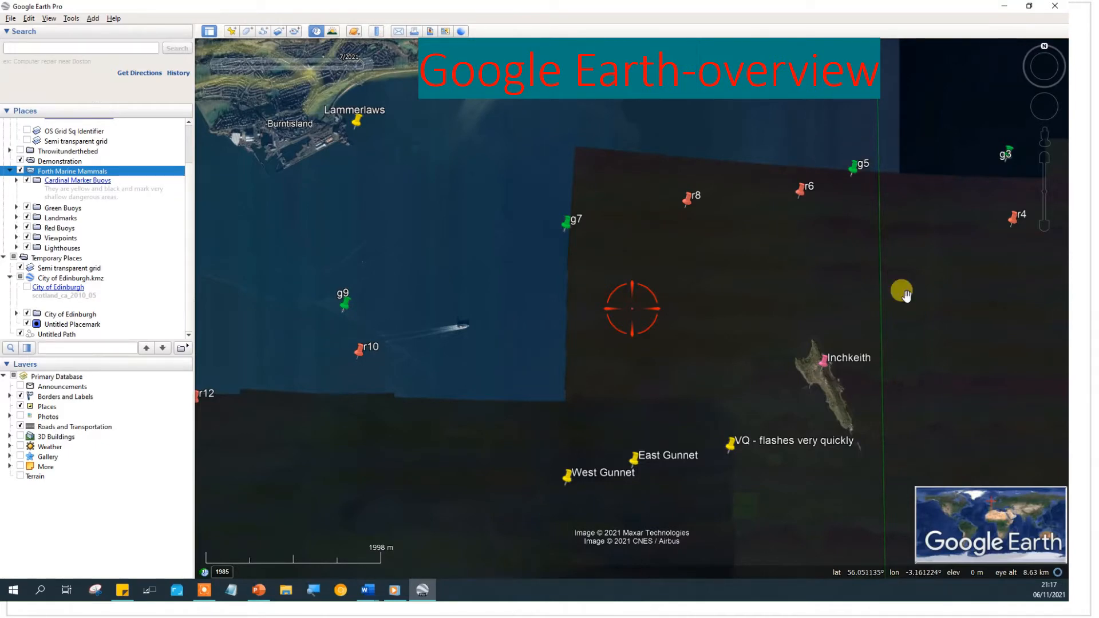
mouse_move(1042, 219)
left_click_drag(1045, 228, 1045, 226)
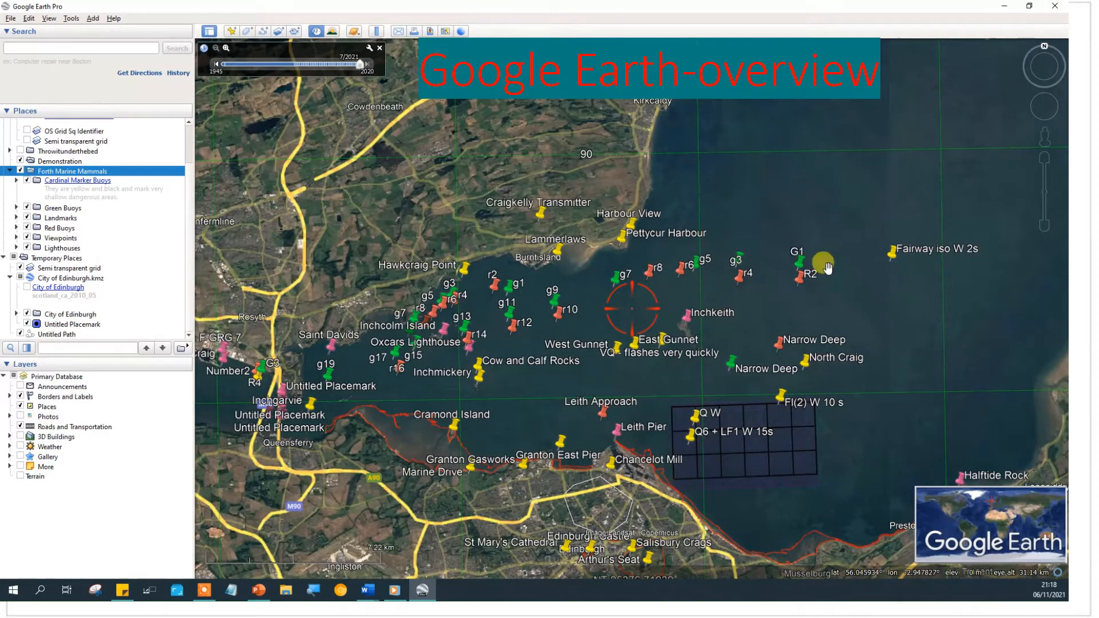
Step: Hide the Forth Marine Mammals placemarks except for the Green Buoys and Red Buoys folders
left_click(21, 170)
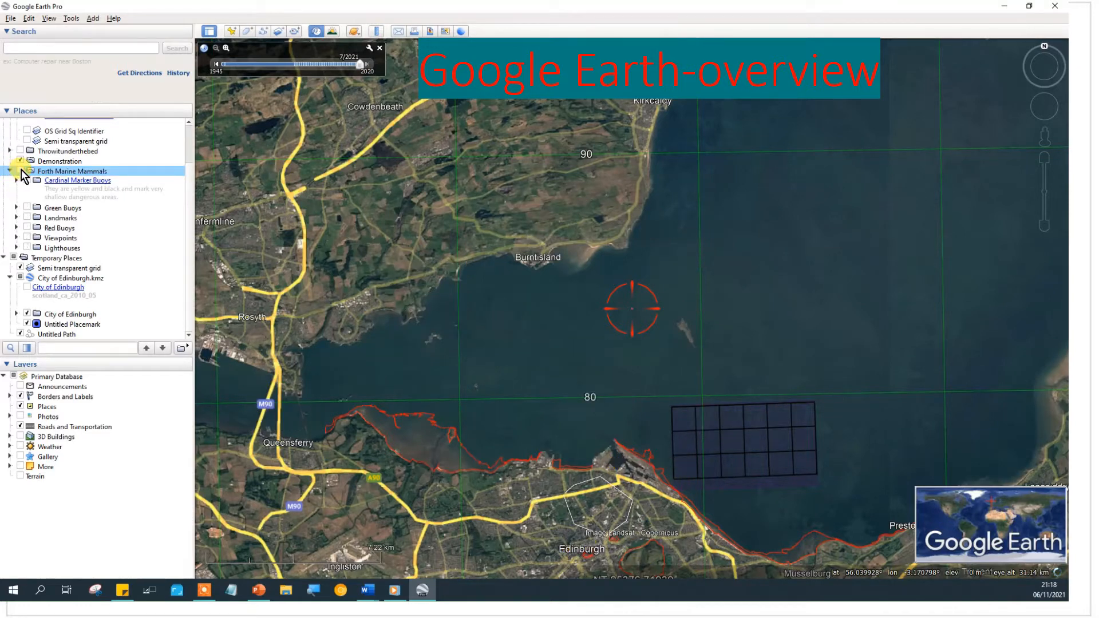
left_click(27, 208)
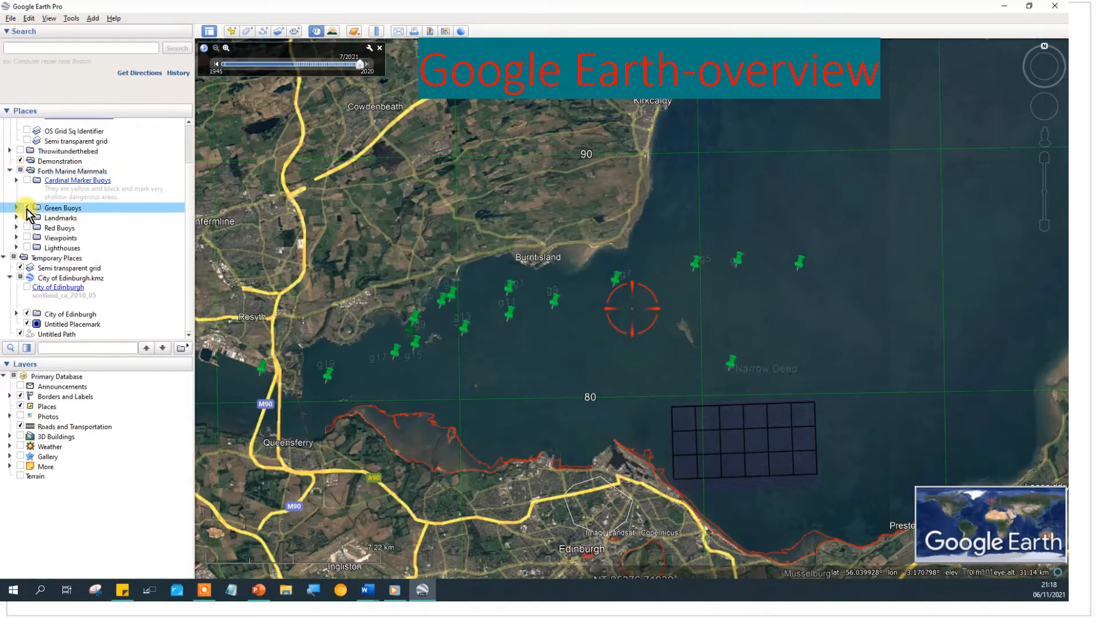
left_click(27, 227)
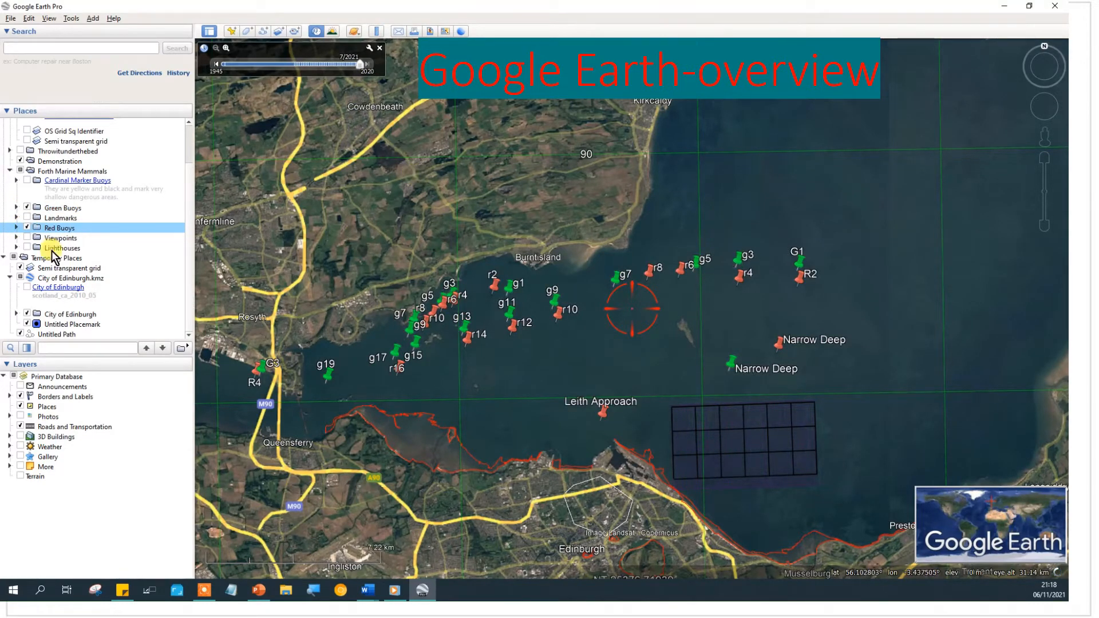
Step: Try the track arrow and volcano icons on the R2 placemark in the Red Buoys folder, then discard the changes
left_click(16, 229)
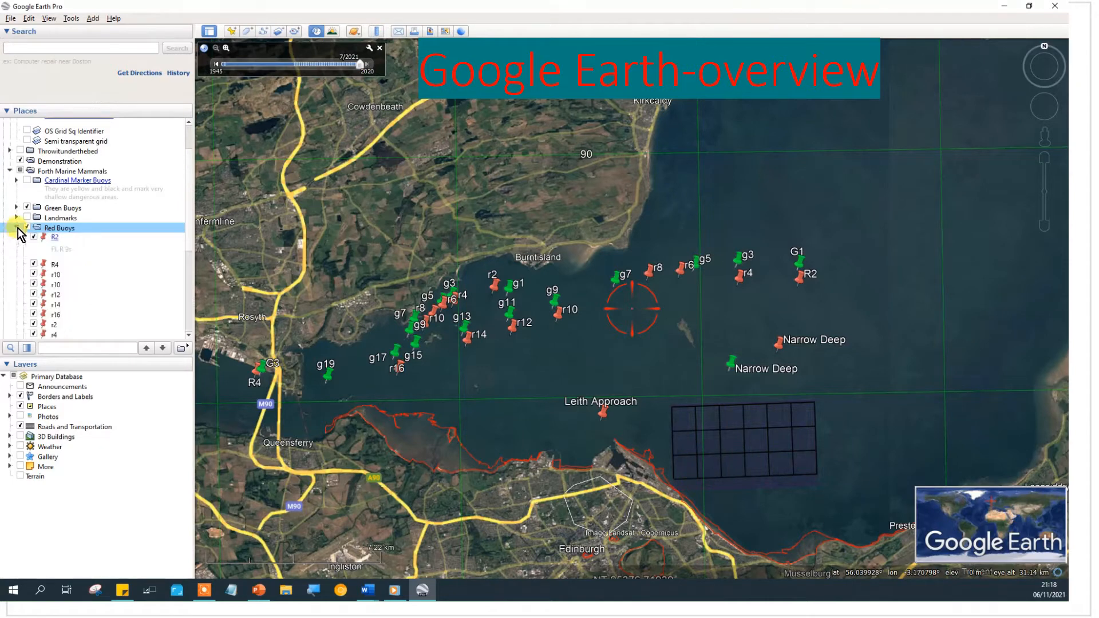
right_click(46, 238)
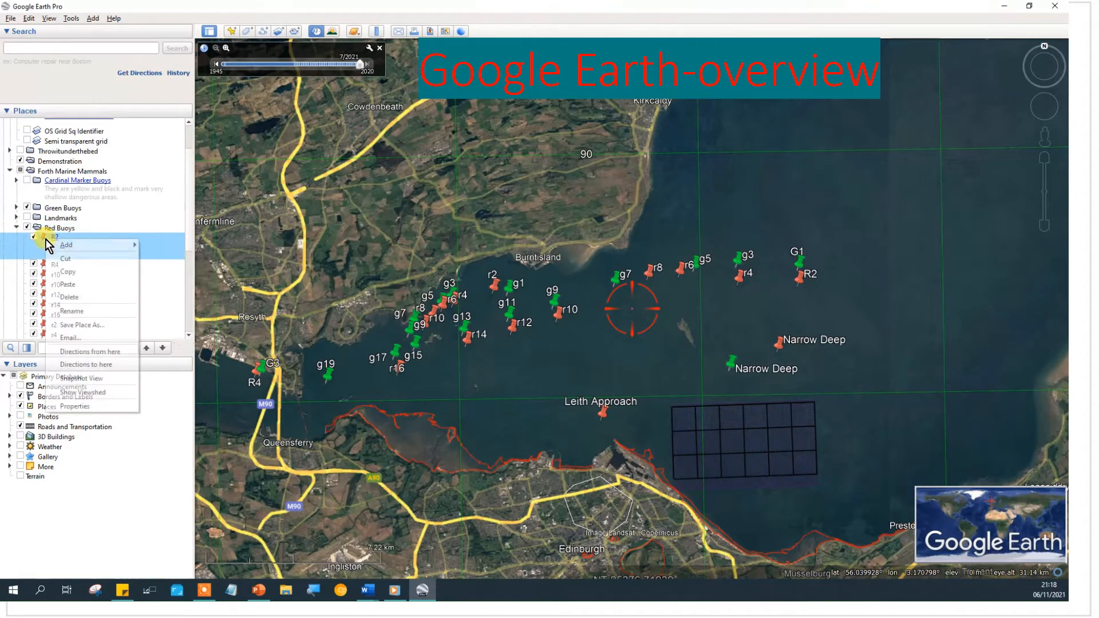
left_click(61, 408)
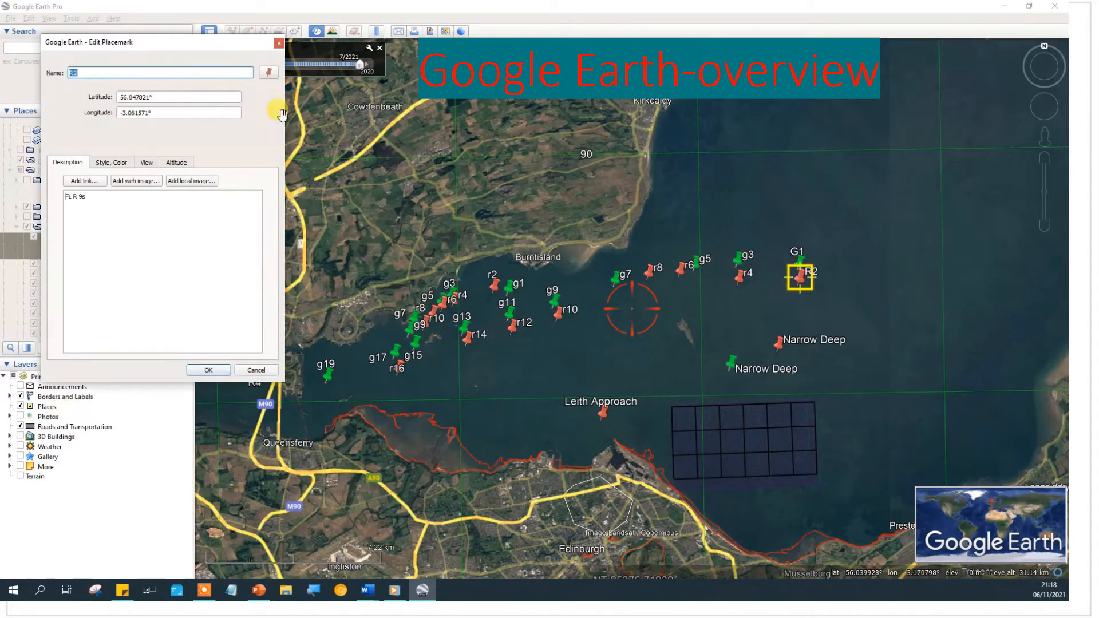
left_click(269, 72)
left_click(191, 189)
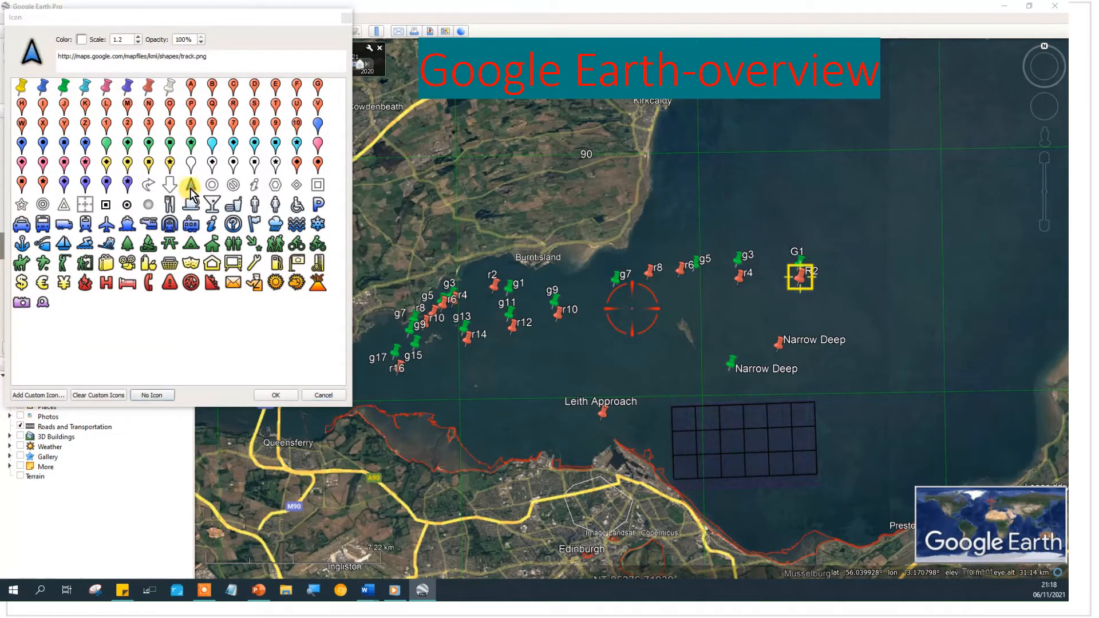
left_click(318, 282)
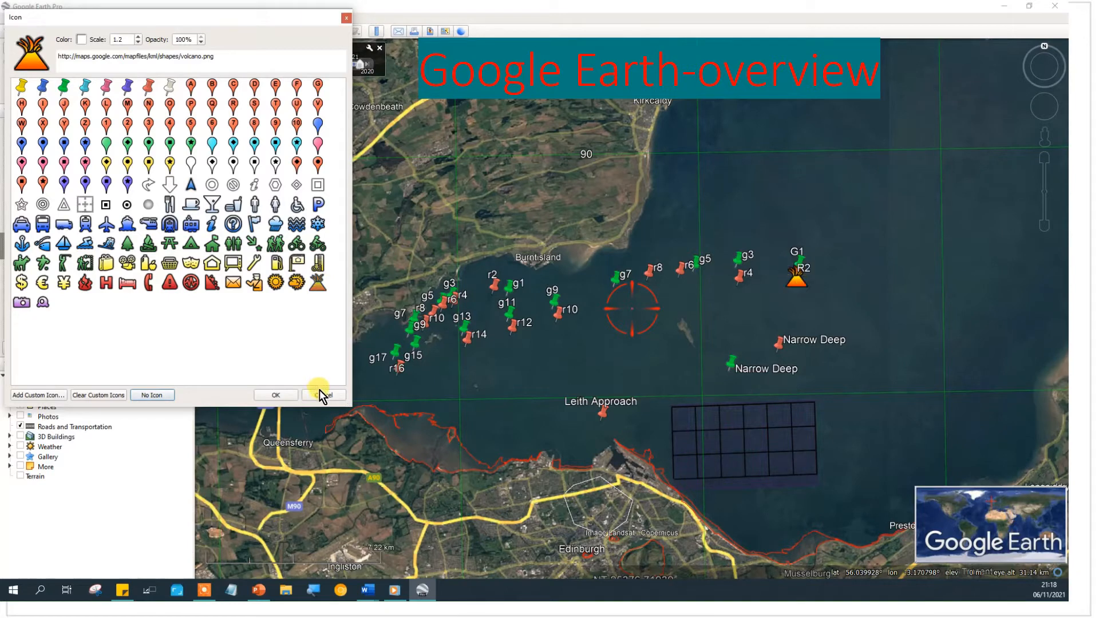
left_click(320, 391)
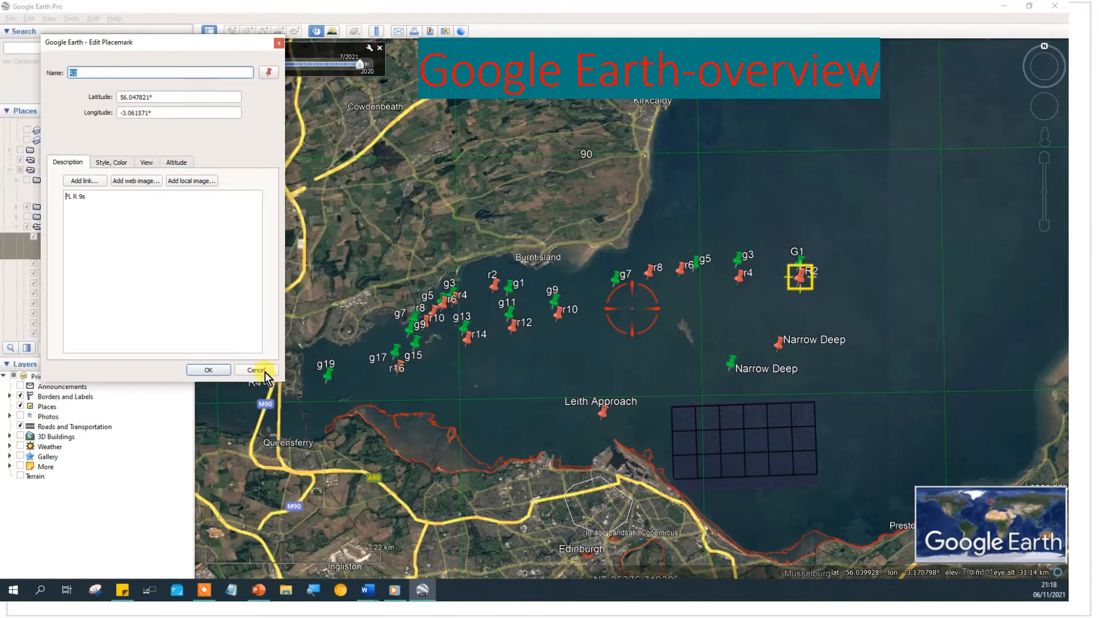
left_click(265, 372)
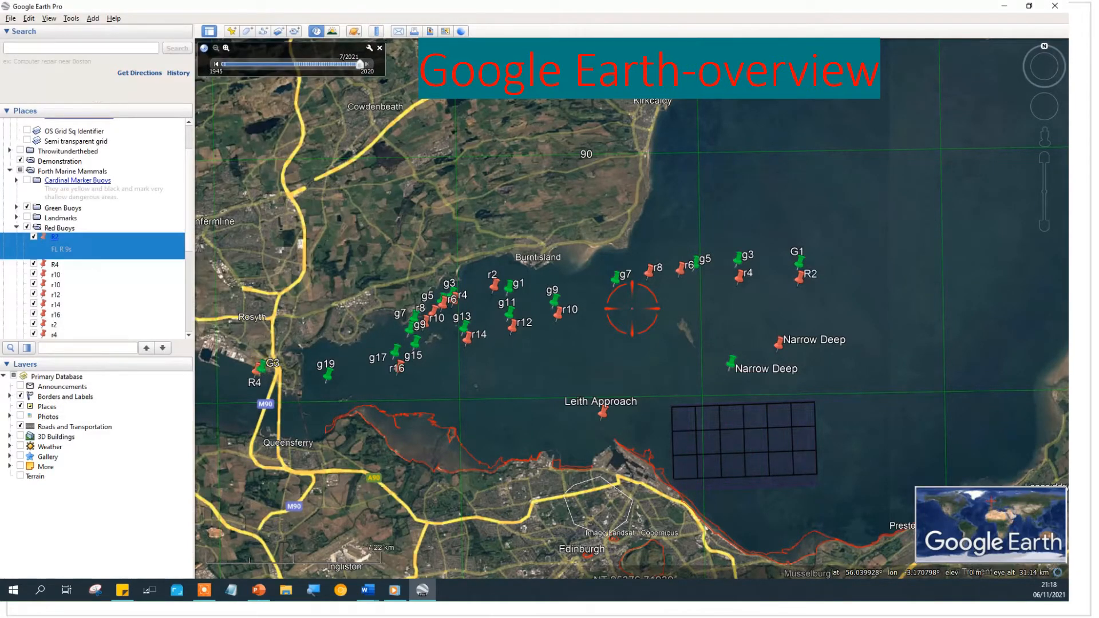
Step: Draw a three-point path over the land north-west of Burntisland with the default name and show its elevation profile
left_click(264, 32)
left_click(437, 184)
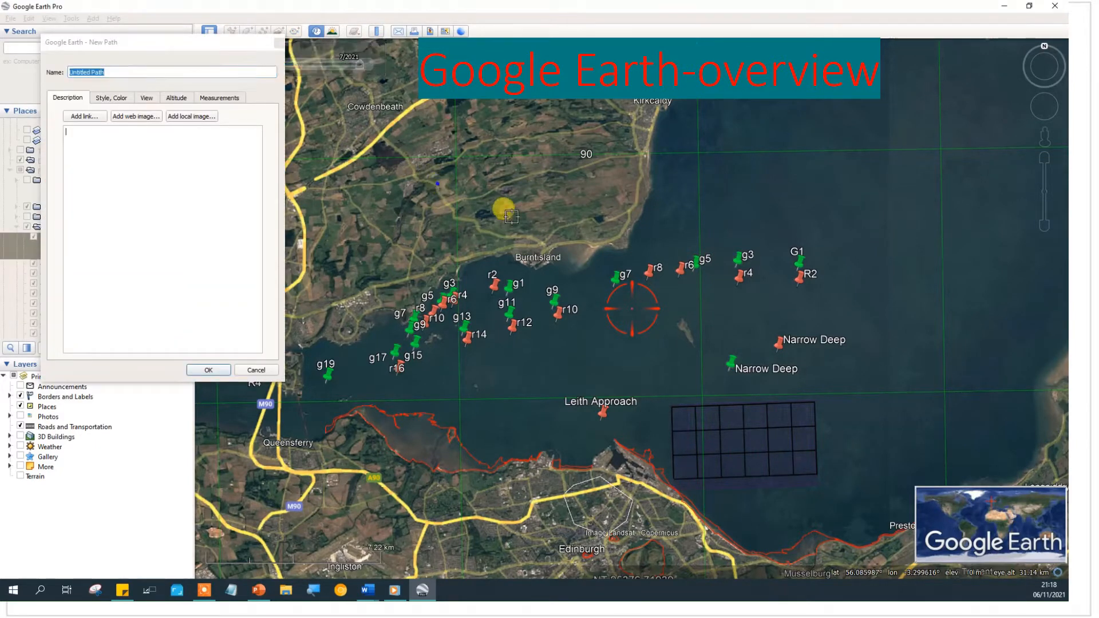
left_click(511, 217)
left_click(565, 177)
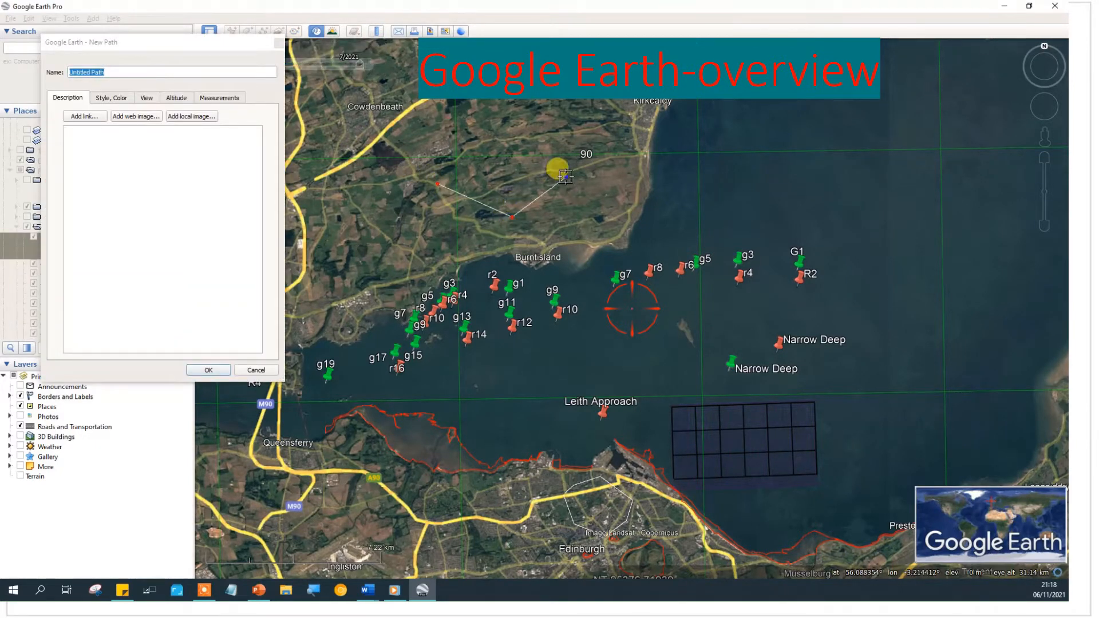
left_click(207, 370)
right_click(79, 338)
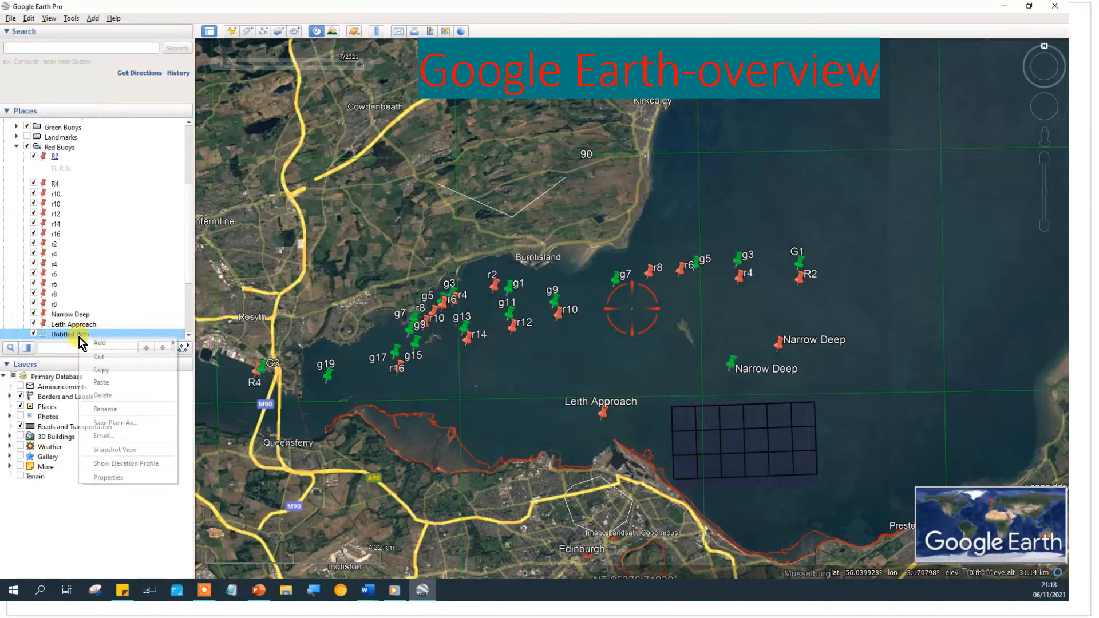
left_click(97, 462)
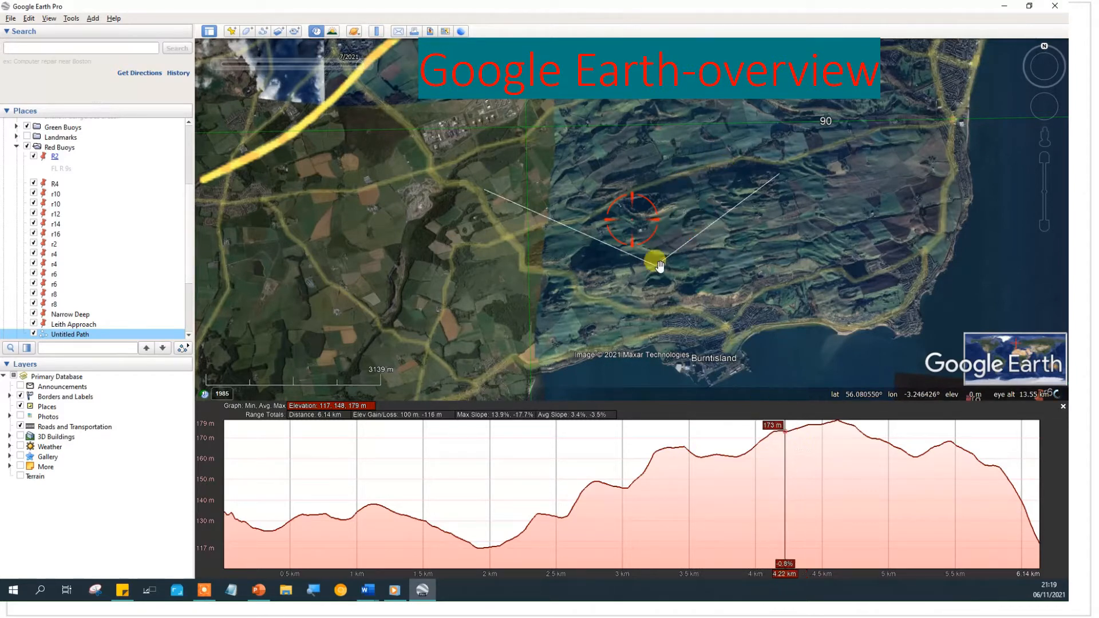
Step: Try reshaping the untitled path by moving its middle points while the elevation profile is shown, then discard the changes
right_click(70, 332)
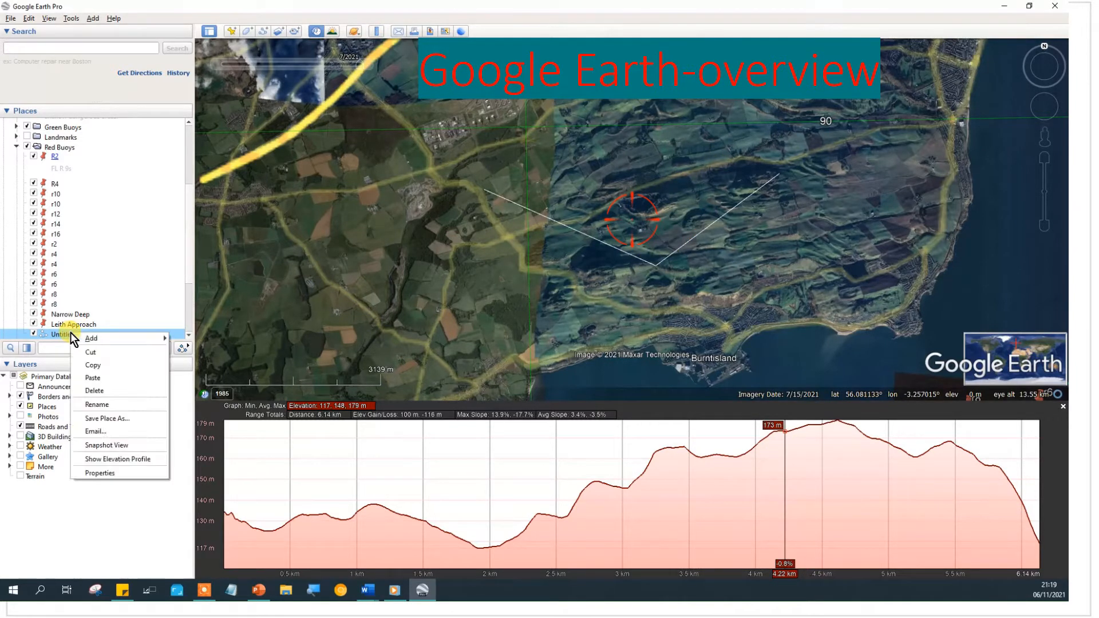
left_click(96, 473)
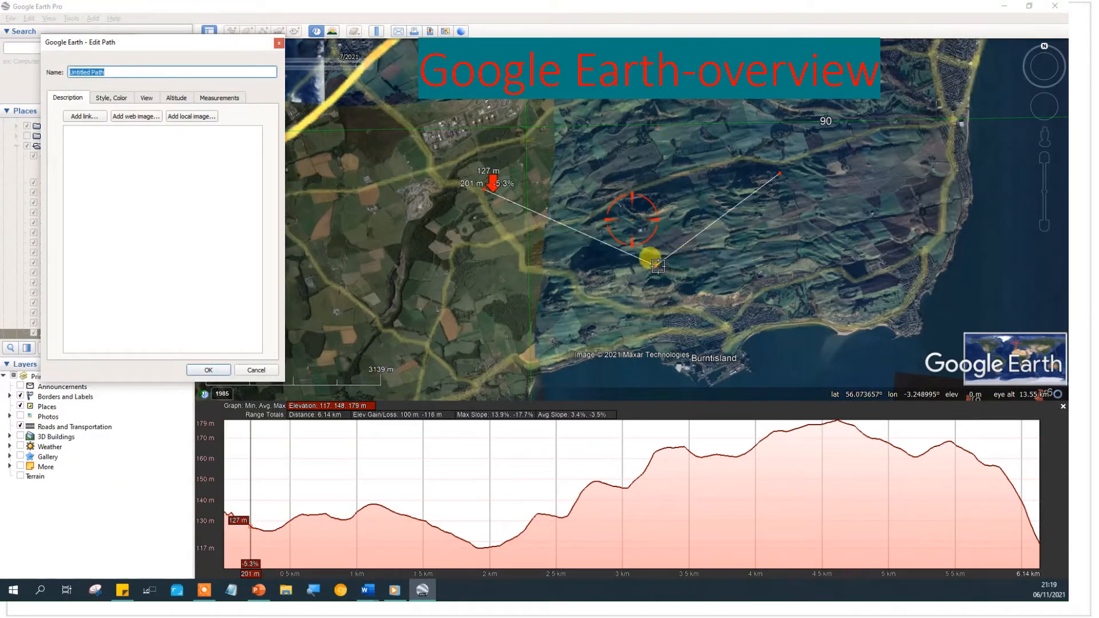
left_click_drag(658, 264, 640, 172)
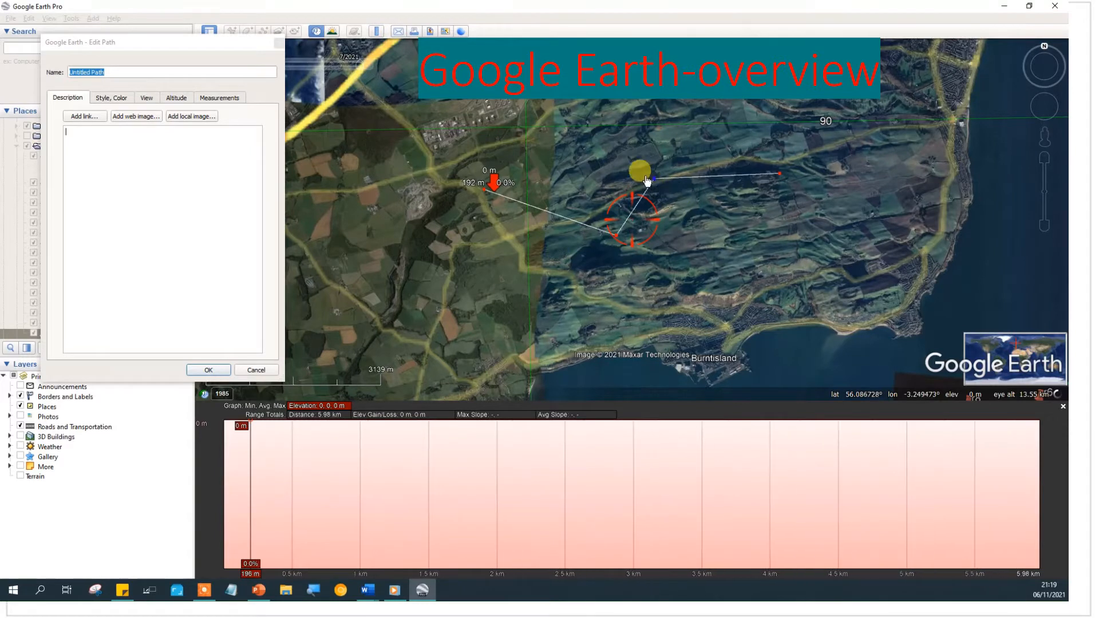
left_click_drag(616, 242, 637, 243)
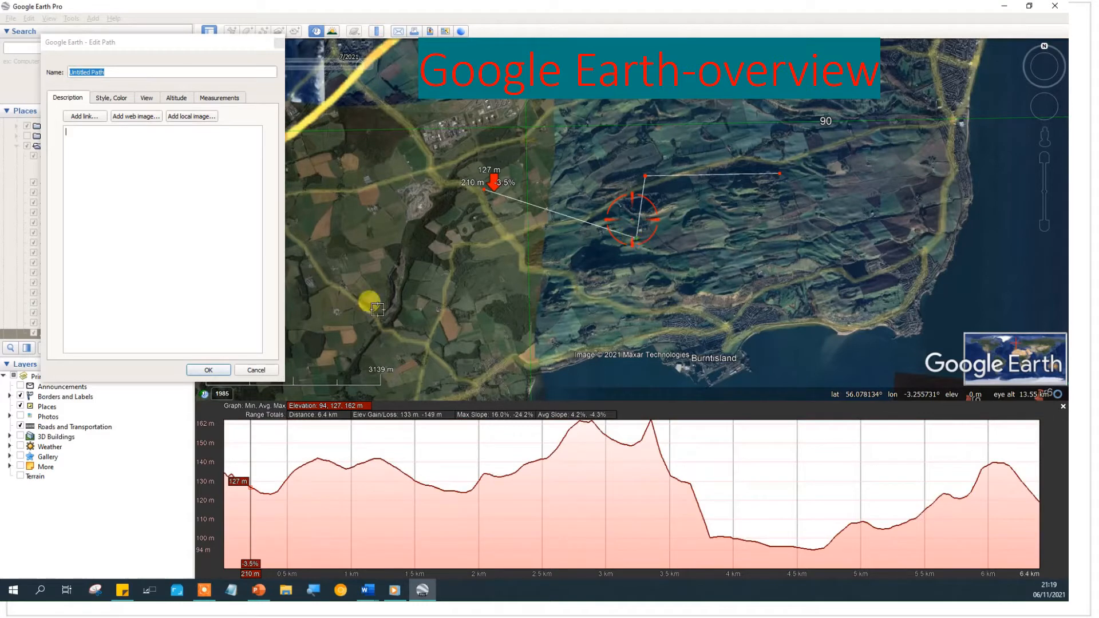
left_click(252, 371)
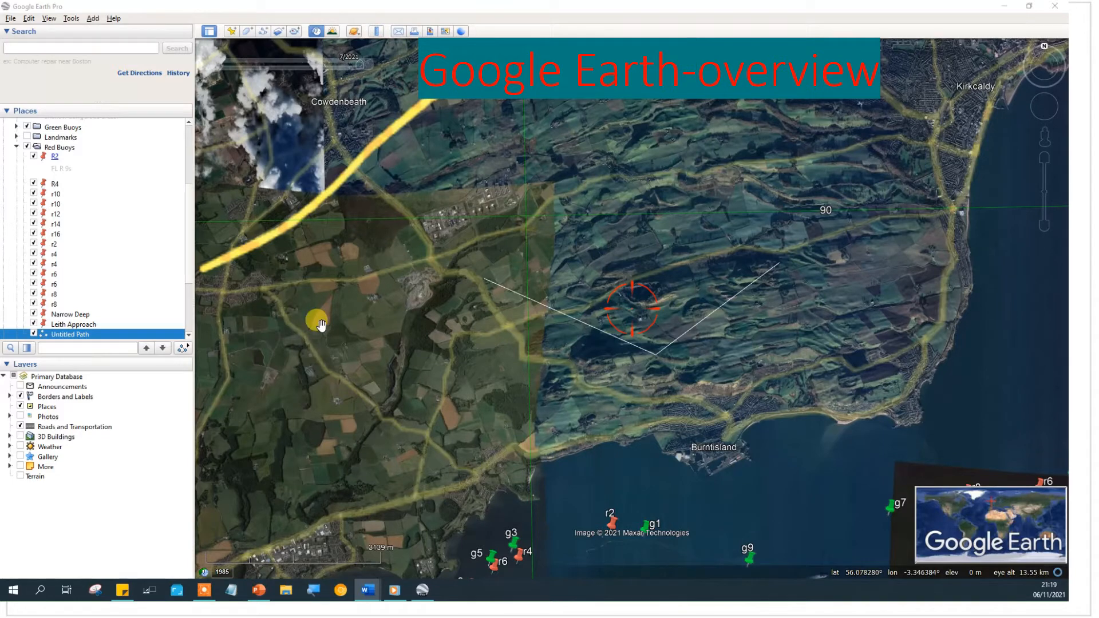
Step: Examine the commands available for the untitled path and the Red Buoys, Landmarks and Forth Marine Mammals folders, including the item types that can be added
right_click(70, 337)
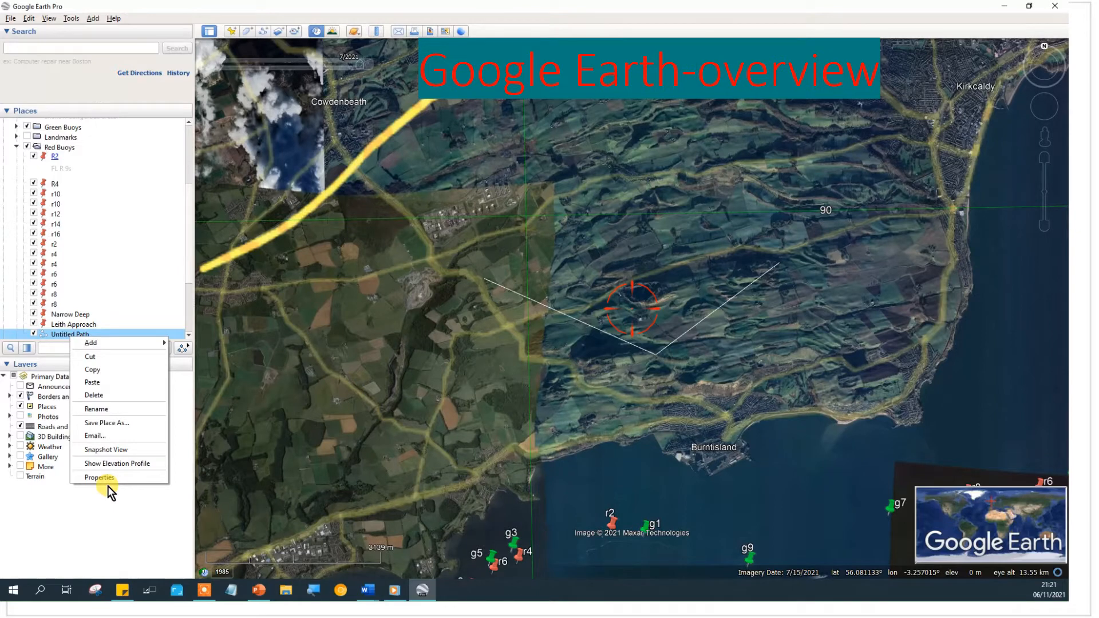
right_click(54, 150)
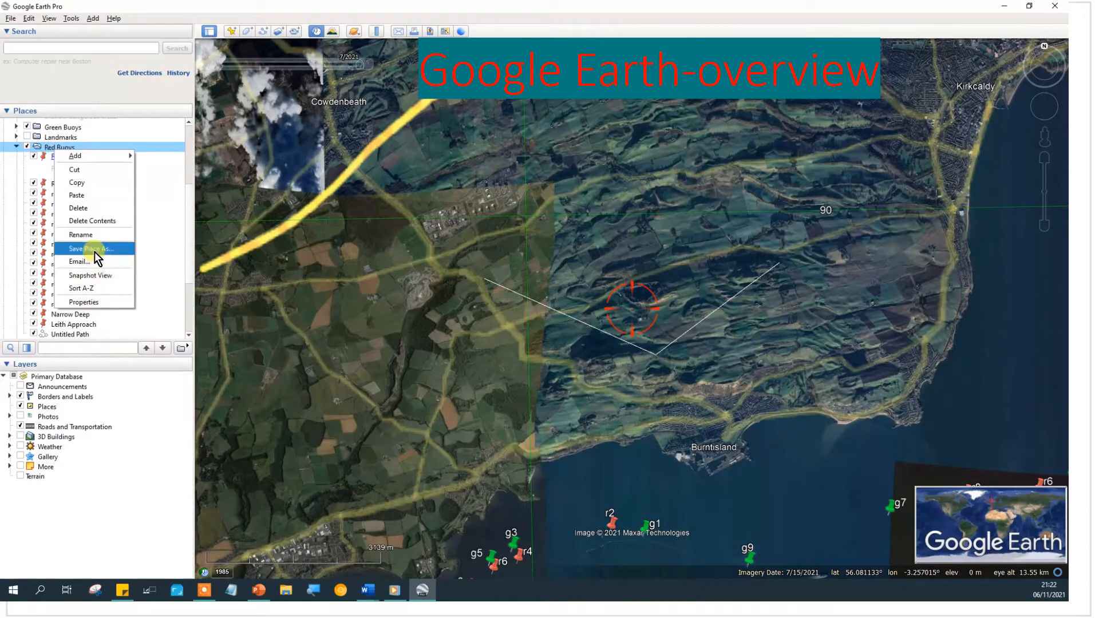
left_click(190, 126)
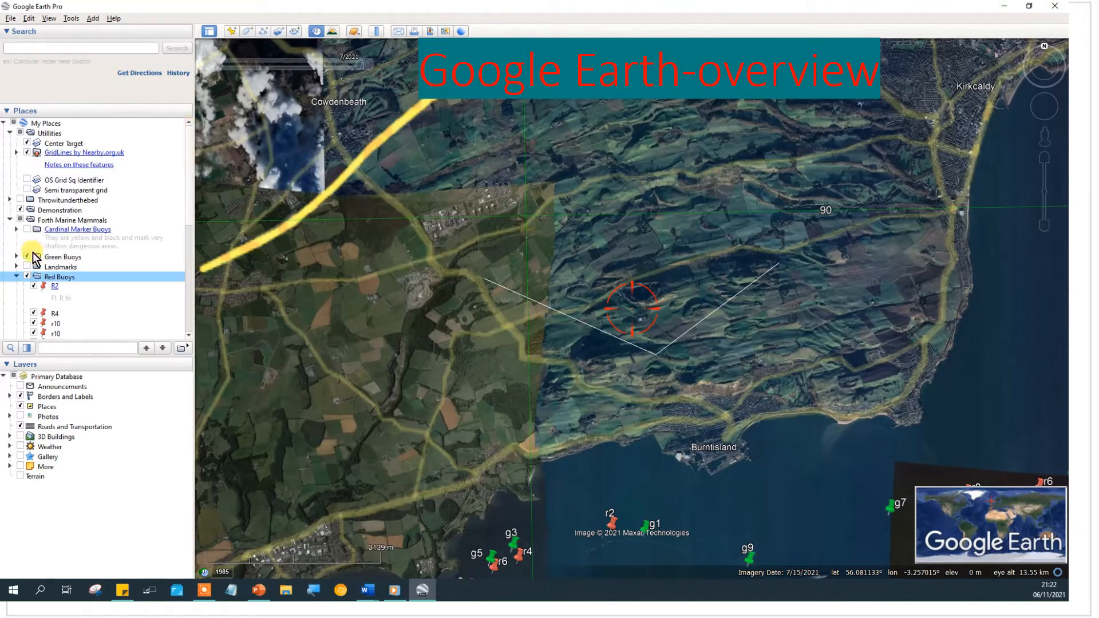
left_click(57, 266)
right_click(57, 267)
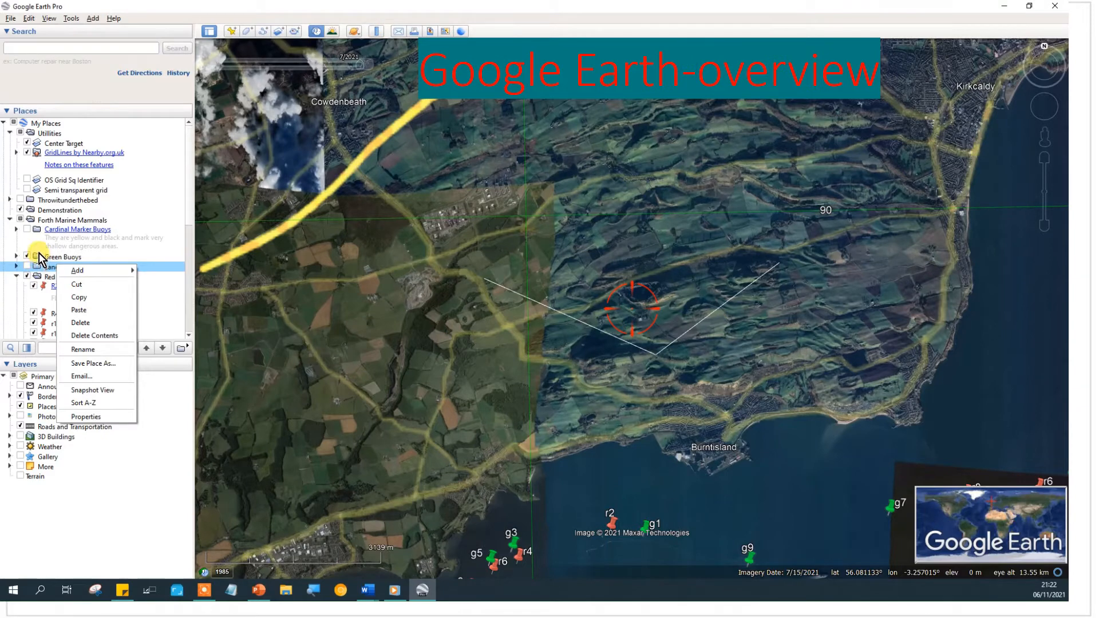
right_click(52, 218)
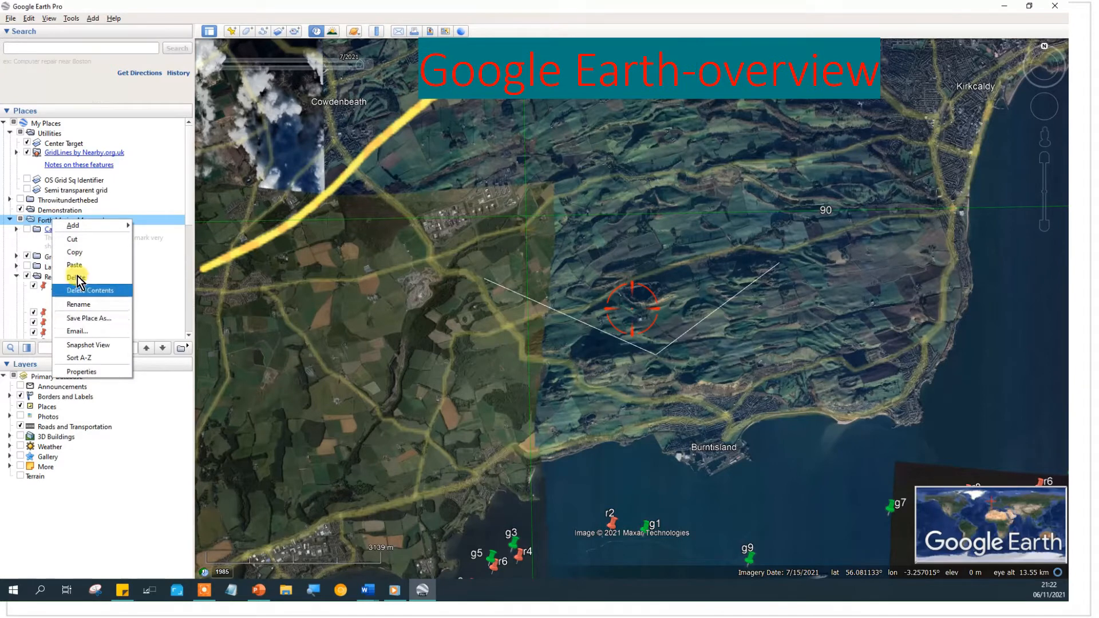
mouse_move(92, 226)
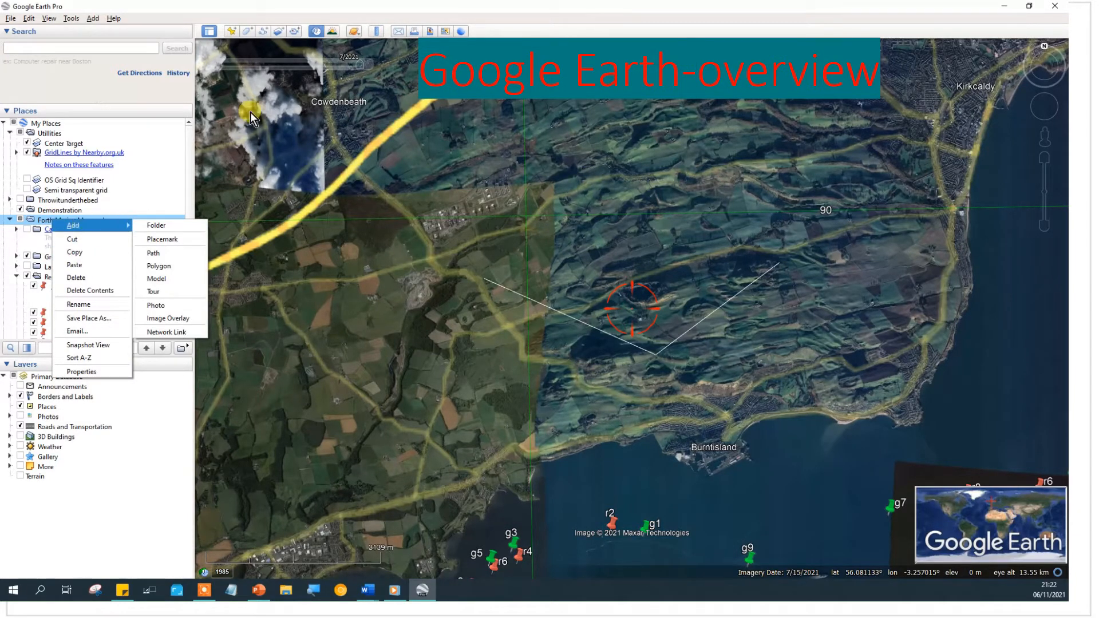
left_click(373, 136)
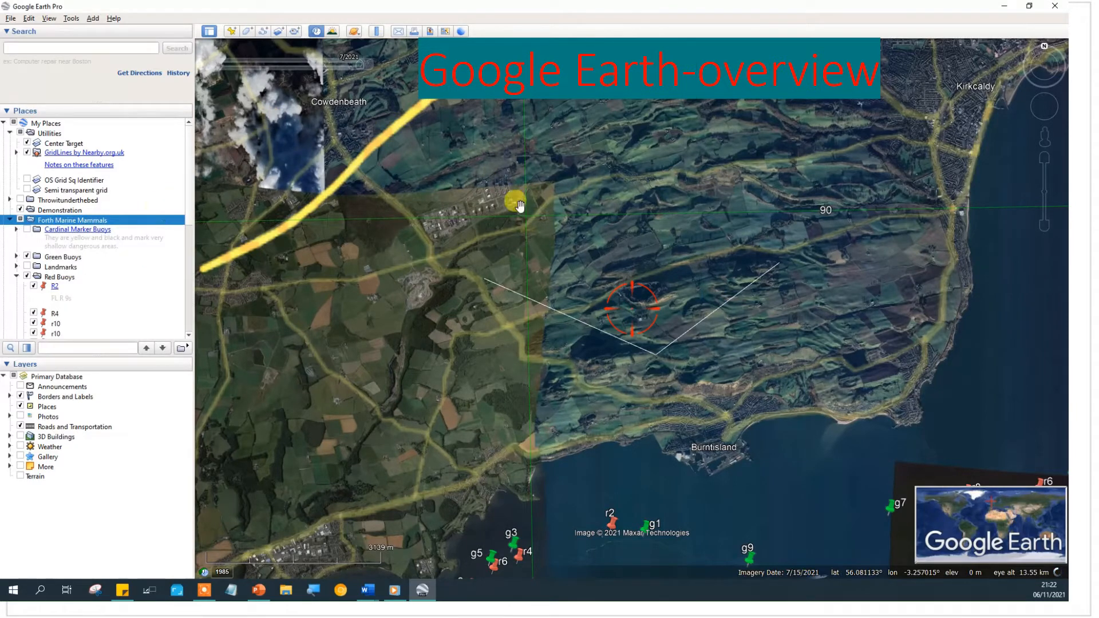
Step: Draw a triangular polygon north of Burntisland in the Forth Marine Mammals folder, review its style and colour settings, and save it
left_click(243, 32)
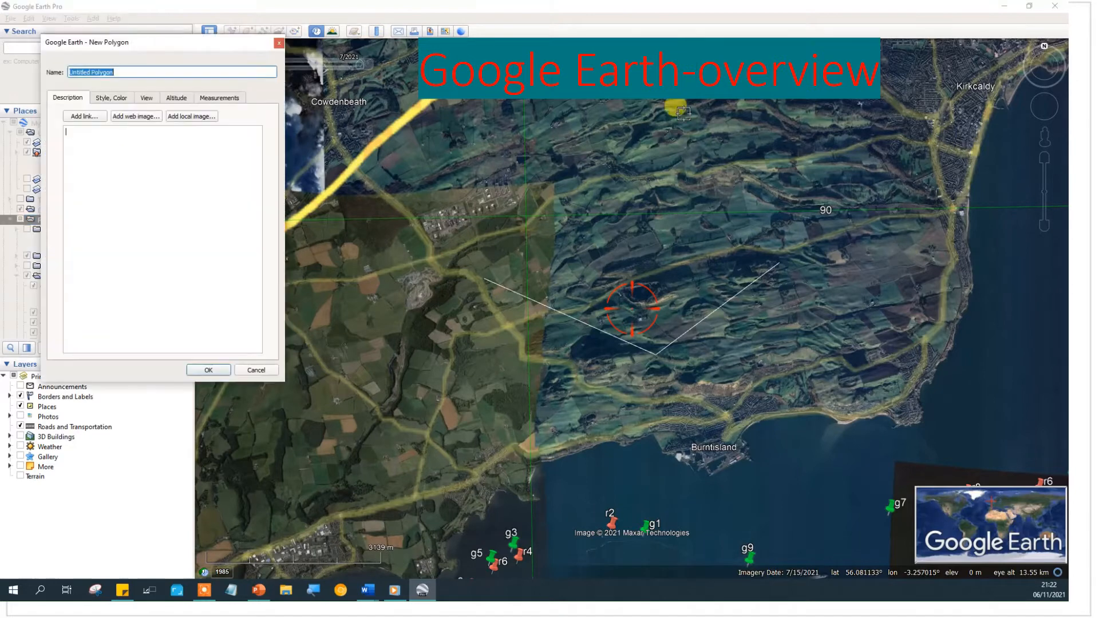
left_click(654, 274)
left_click(758, 264)
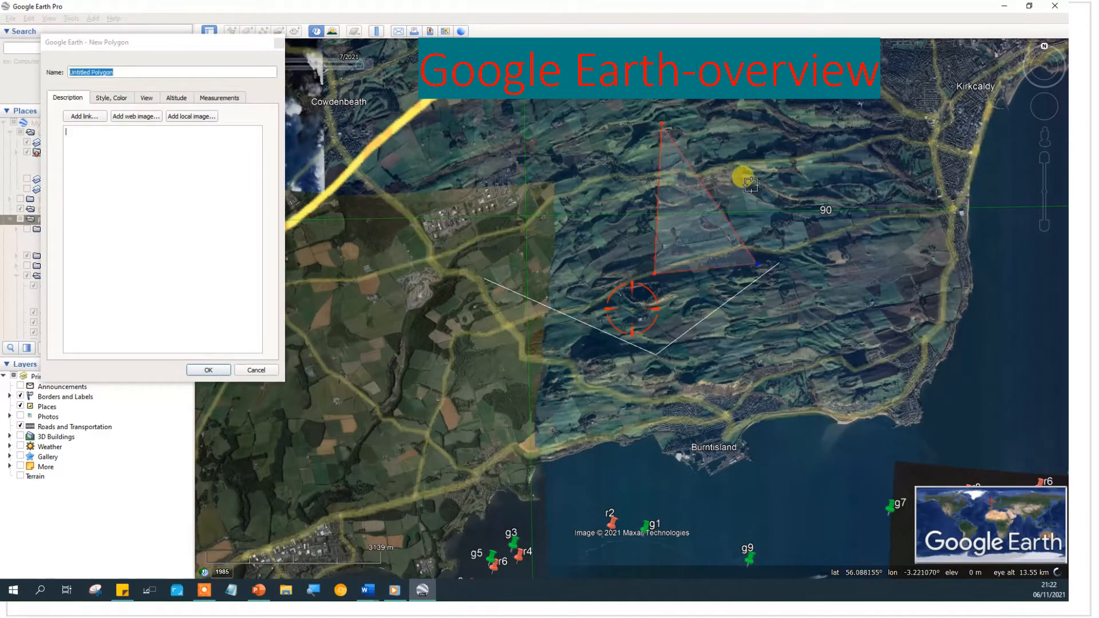
left_click(110, 99)
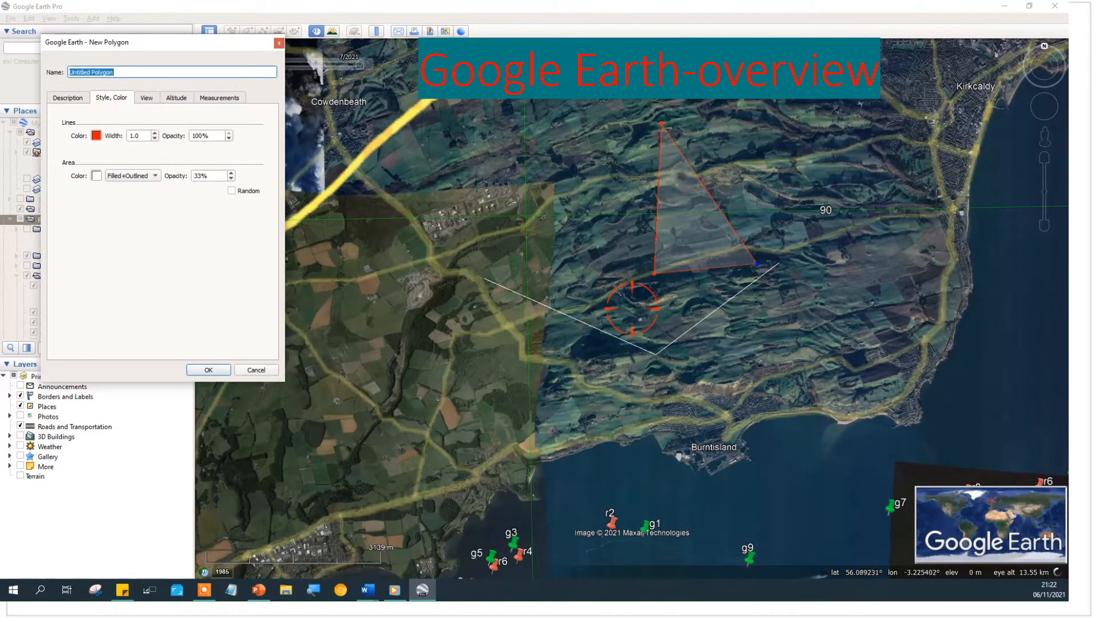
left_click(200, 375)
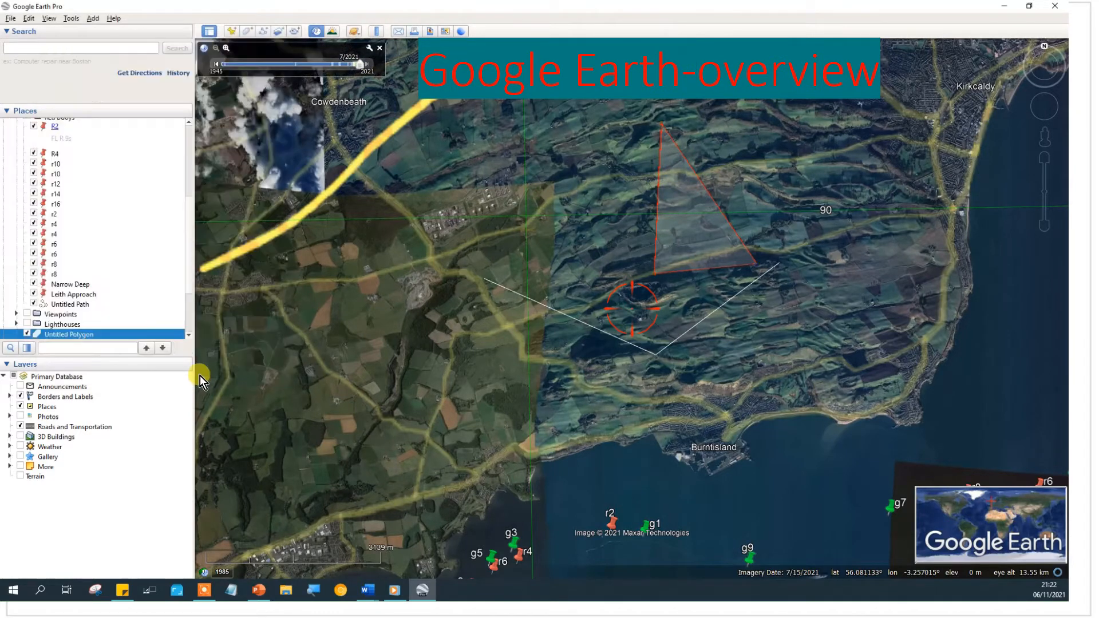
Step: Create a new placemark at the centre of the map view and choose an icon for it
left_click(231, 32)
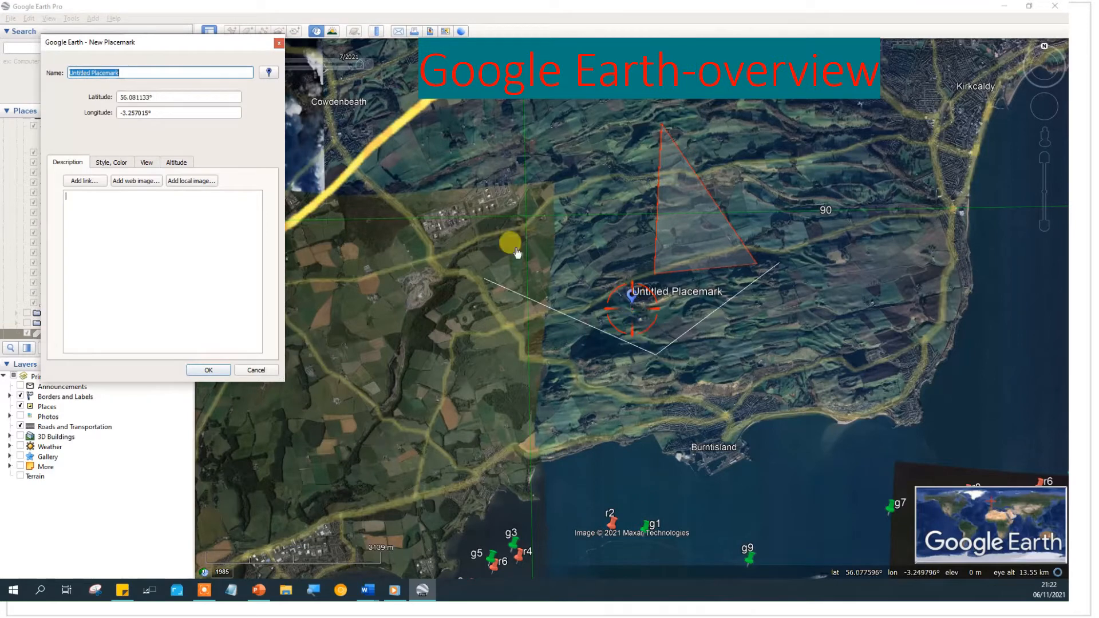
left_click(269, 72)
left_click(64, 106)
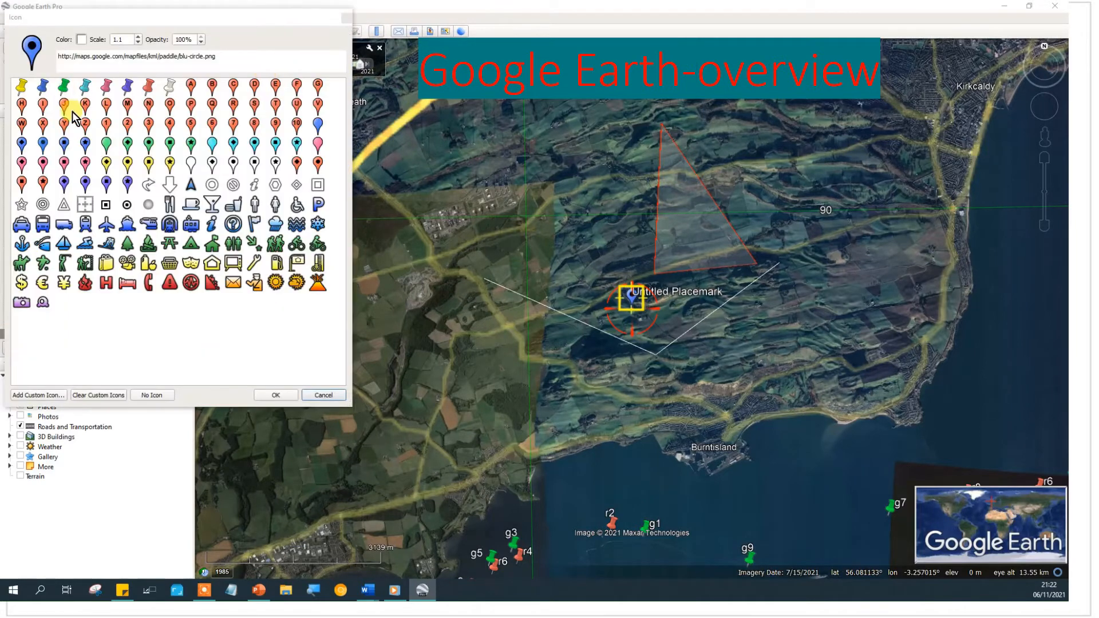
left_click(272, 394)
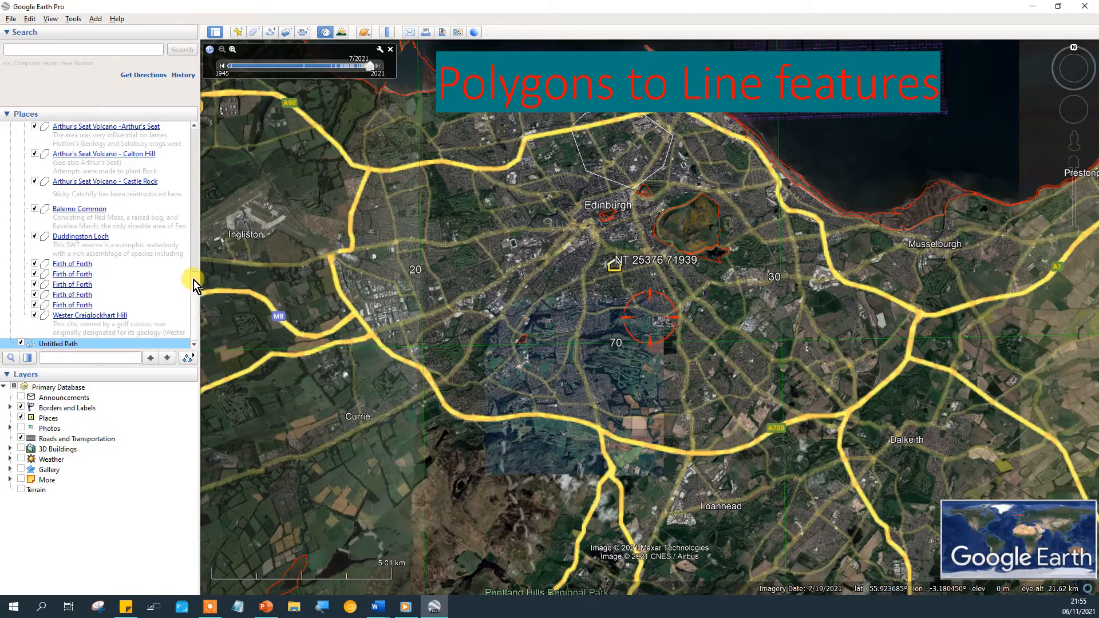
Step: Save the City of Edinburgh folder of site polygons to the Desktop as a KML file named City of Edinburgh
scroll(193, 280, "up", 3)
scroll(190, 260, "up", 2)
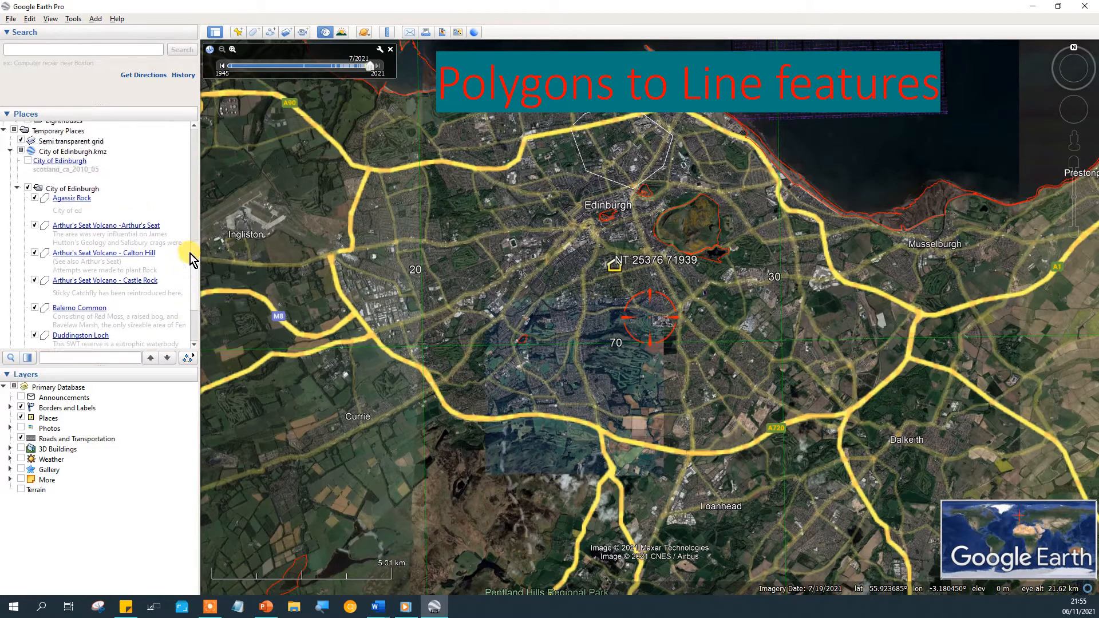
right_click(80, 191)
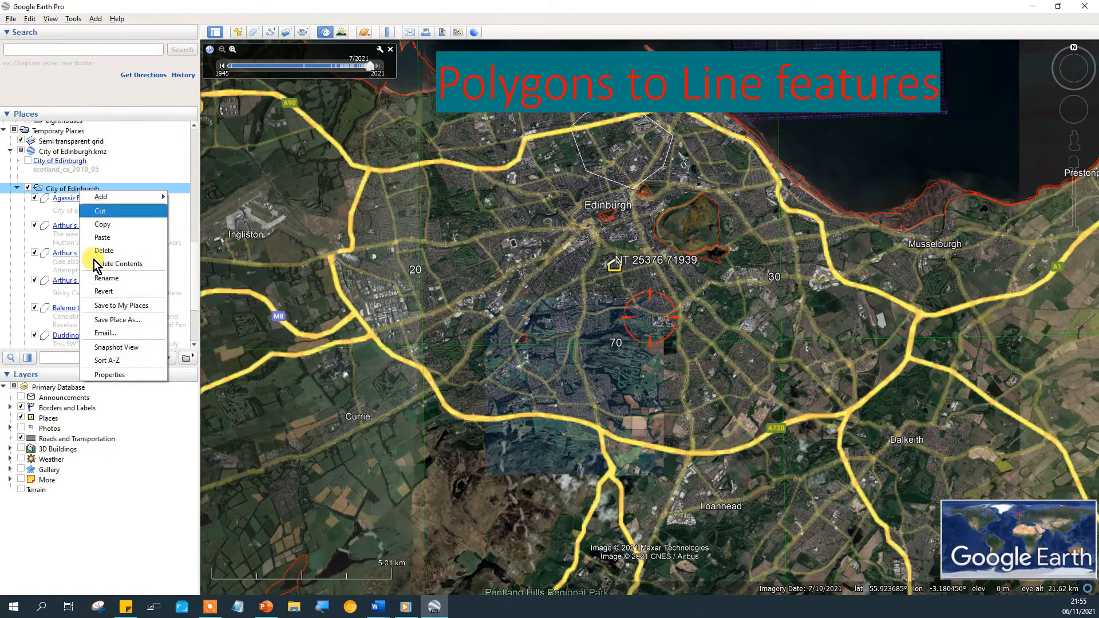
left_click(19, 190)
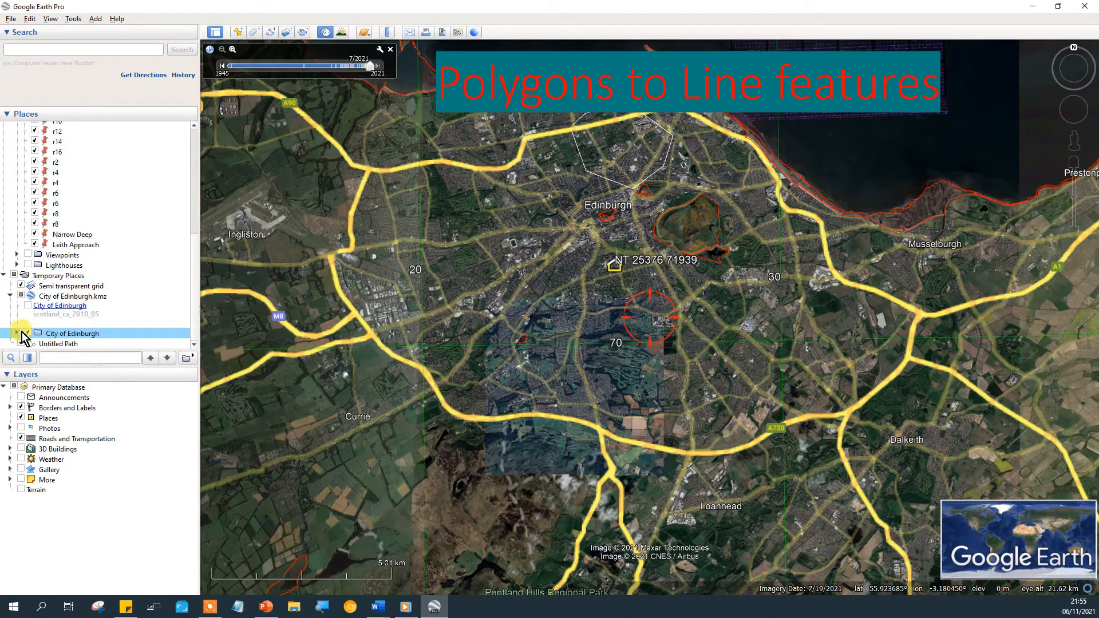
left_click(18, 333)
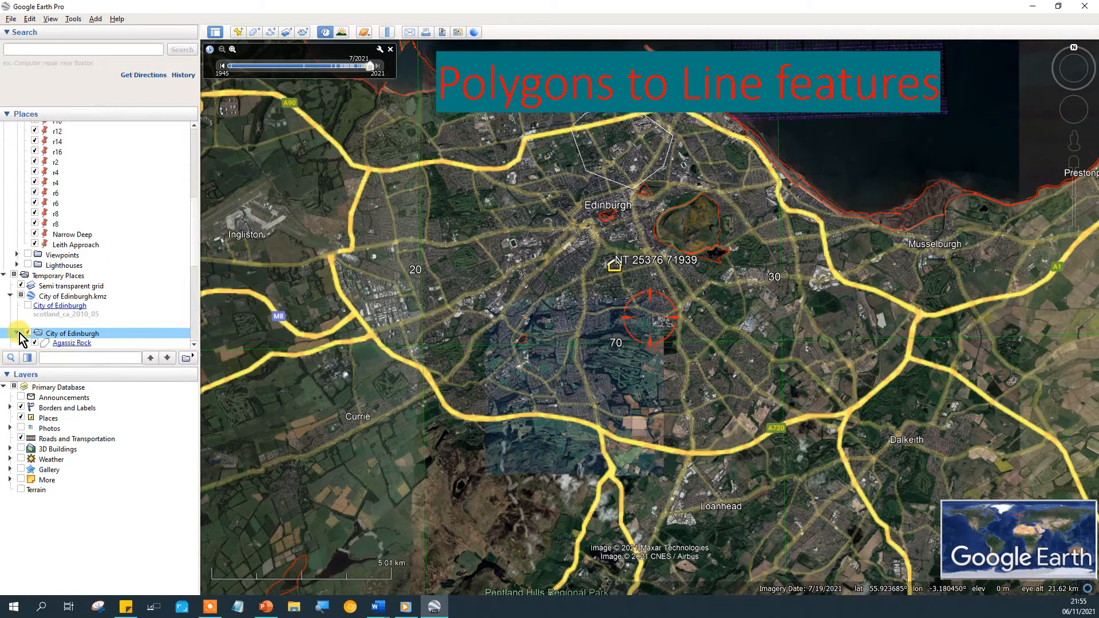
right_click(90, 337)
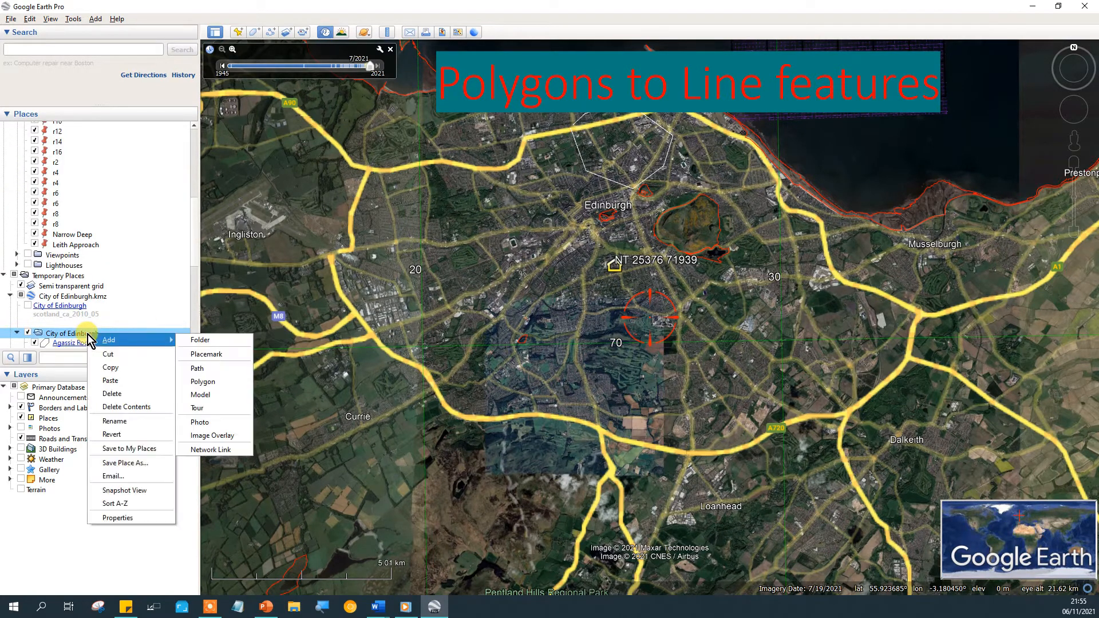
left_click(135, 463)
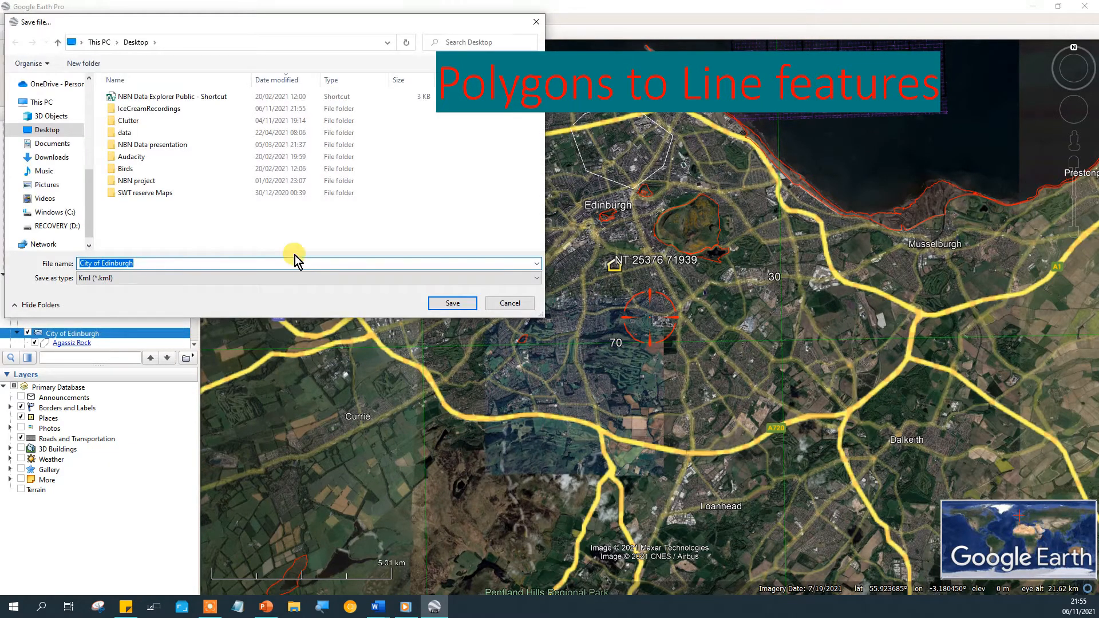
left_click(109, 279)
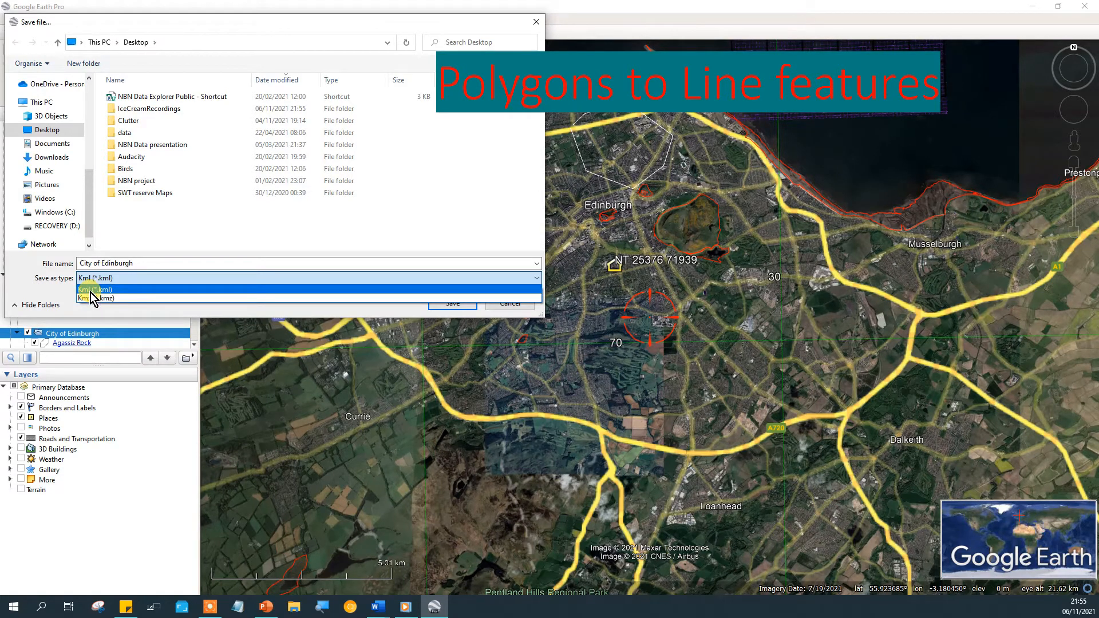
left_click(90, 292)
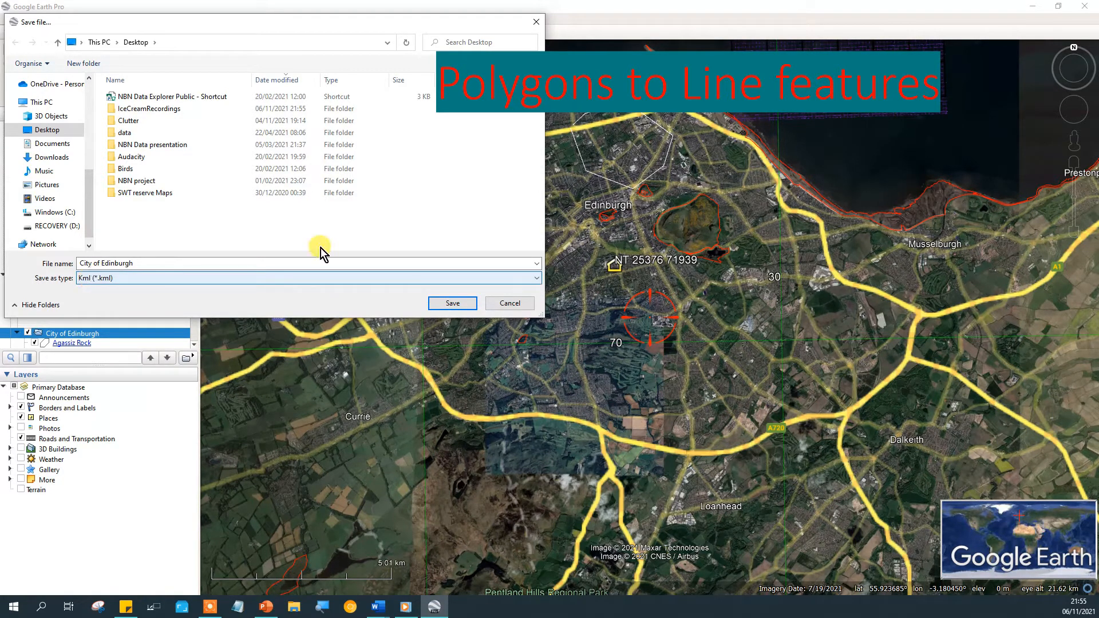
left_click(450, 304)
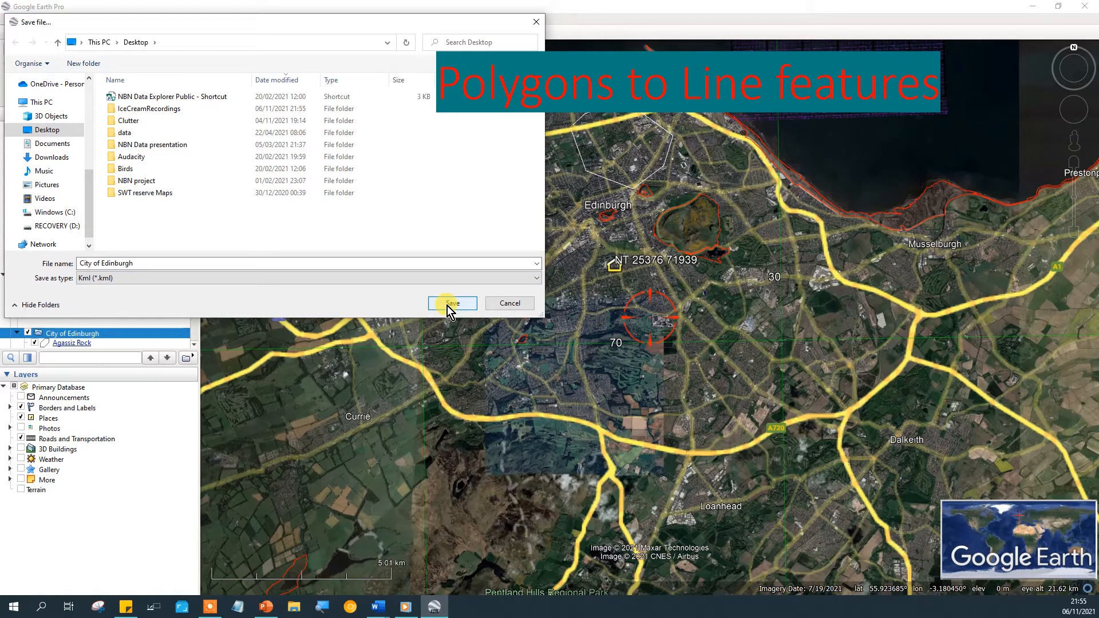
left_click(450, 304)
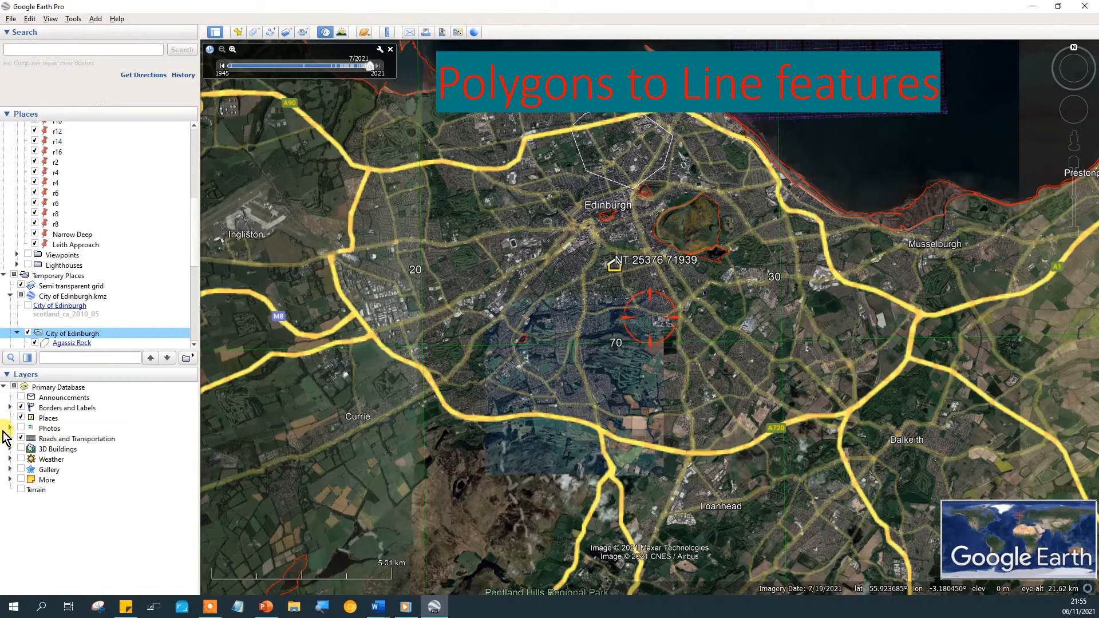
Step: Minimise Google Earth Pro and move the saved City of Edinburgh file to an open area of the desktop
left_click(1034, 8)
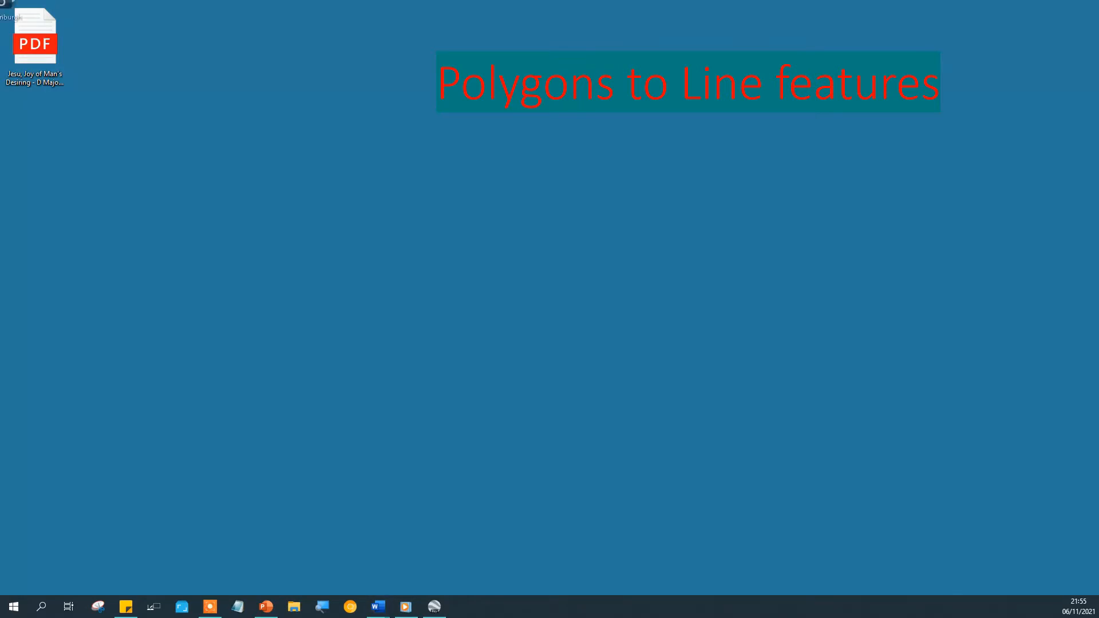
left_click_drag(684, 279, 454, 278)
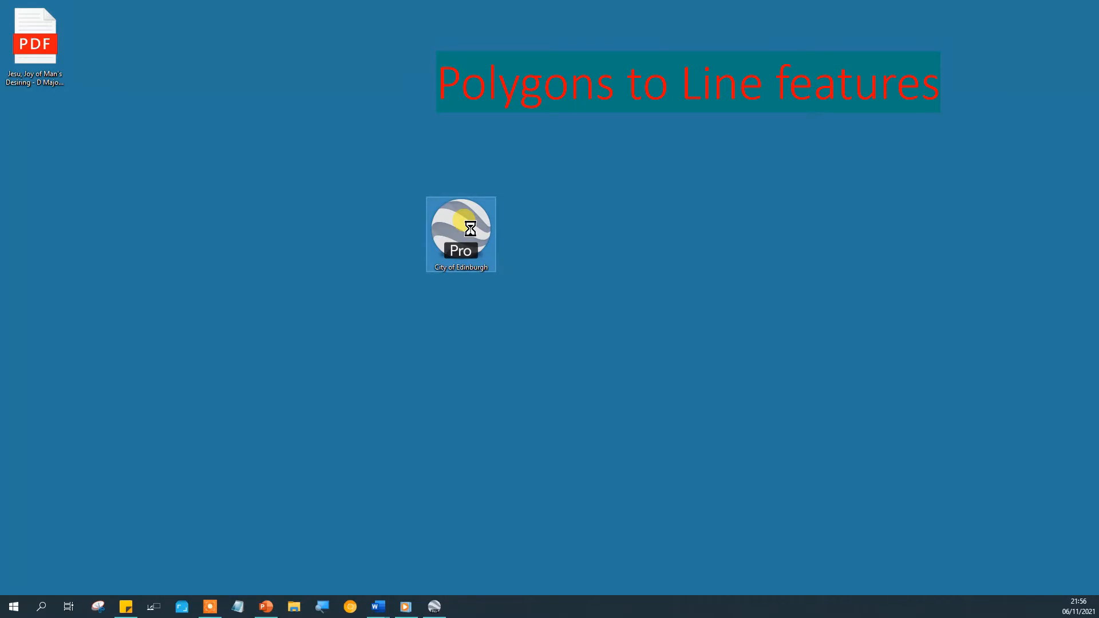
Step: Try to open the City of Edinburgh KML file on the desktop with another app from the full app list
right_click(470, 229)
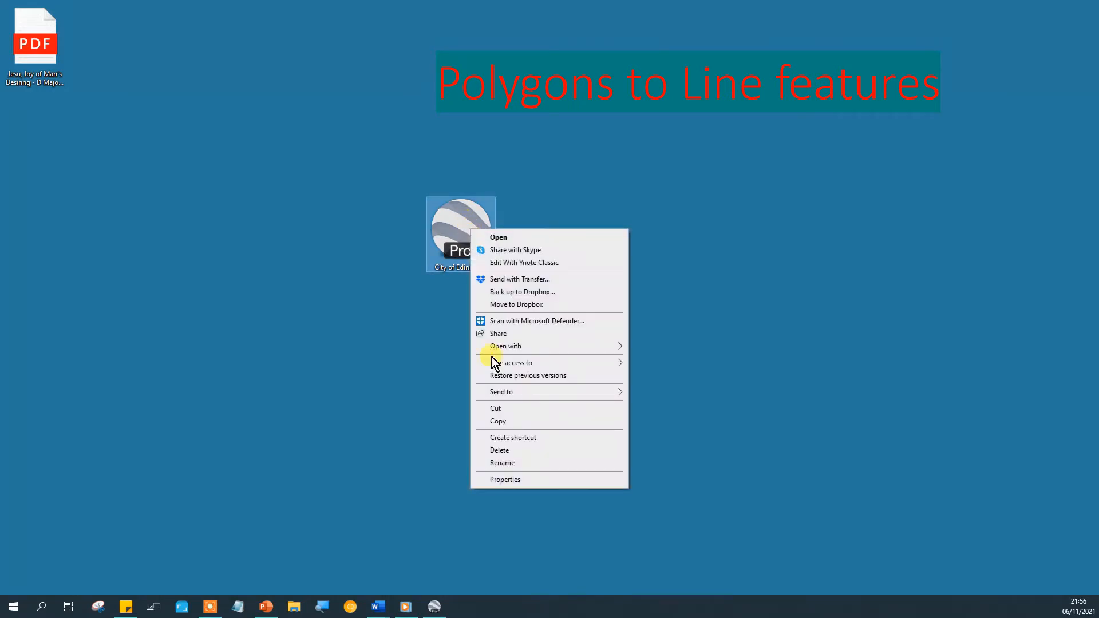
mouse_move(501, 348)
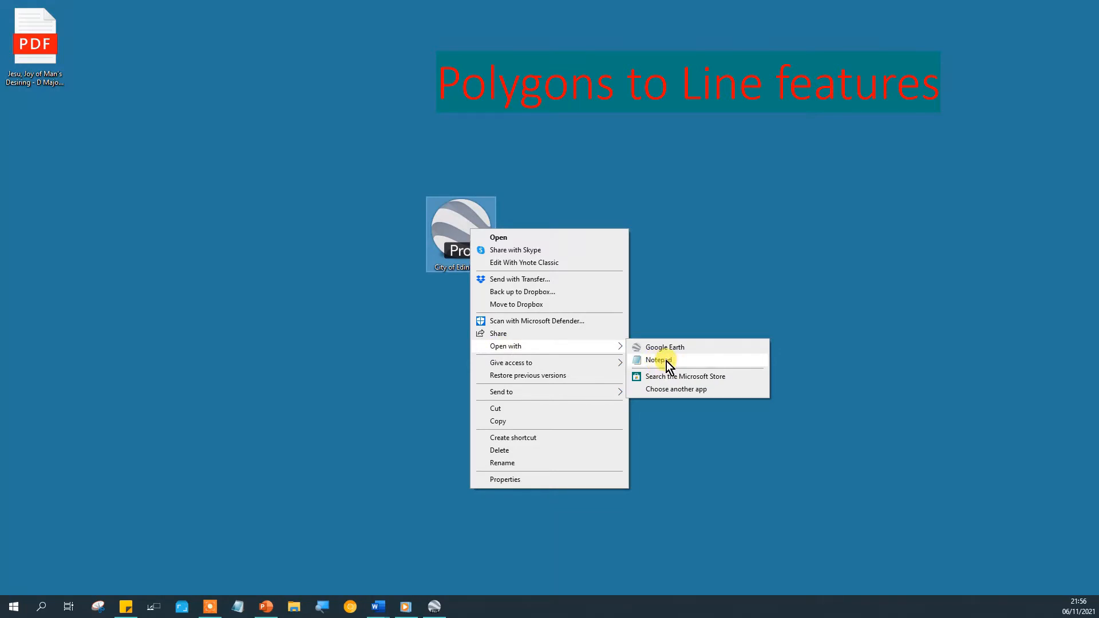
left_click(660, 392)
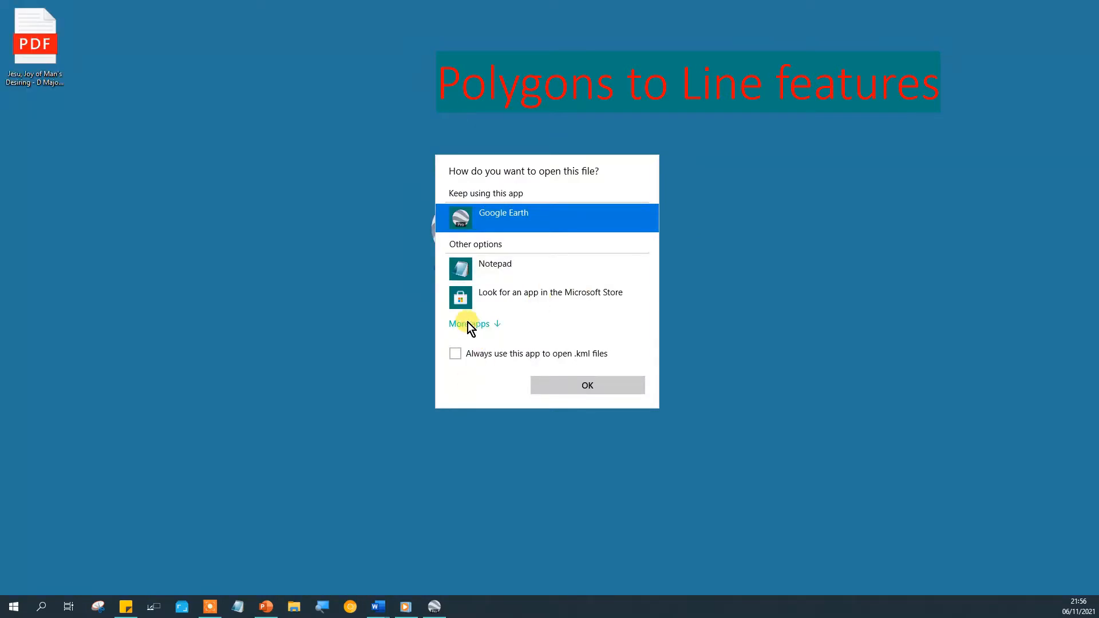
left_click(468, 324)
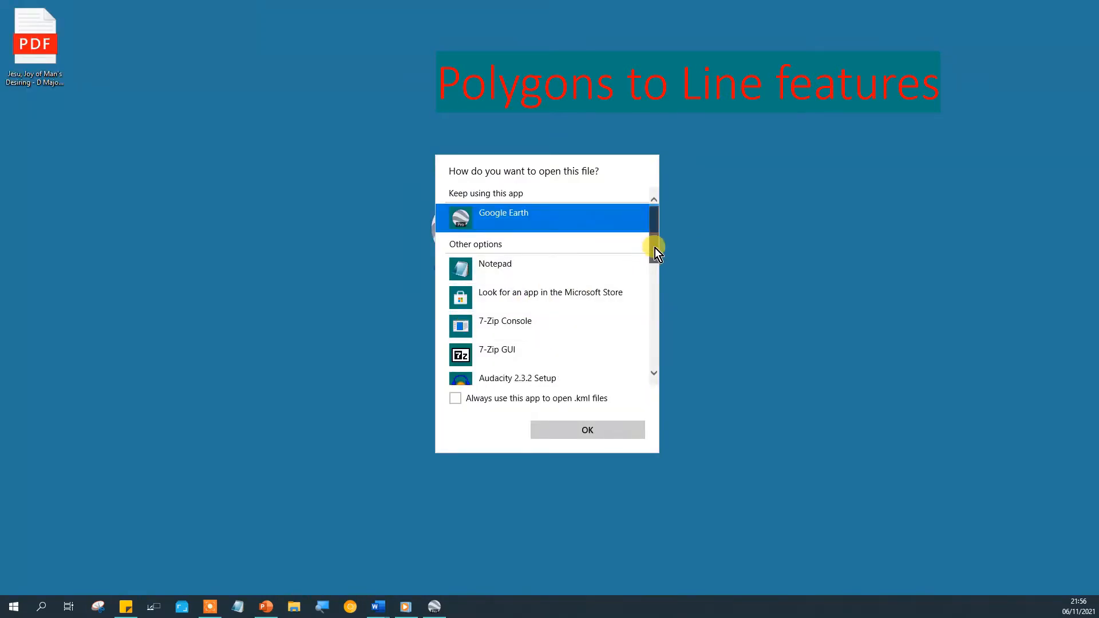
mouse_move(655, 248)
left_mouse_down()
mouse_move(653, 374)
mouse_move(643, 242)
mouse_move(664, 374)
left_mouse_up()
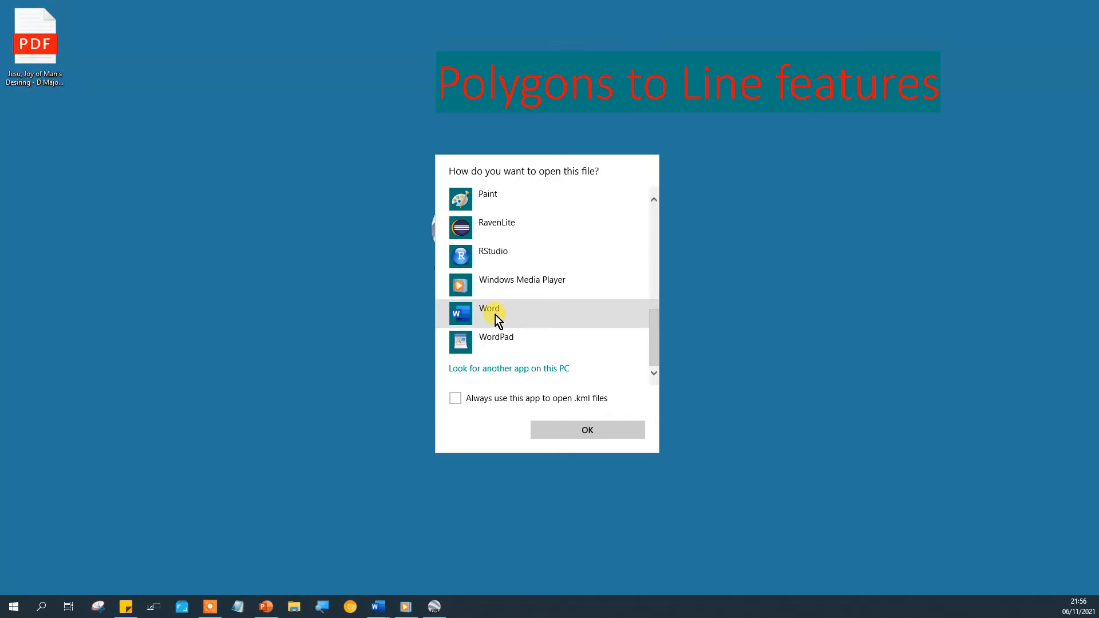
left_click(567, 429)
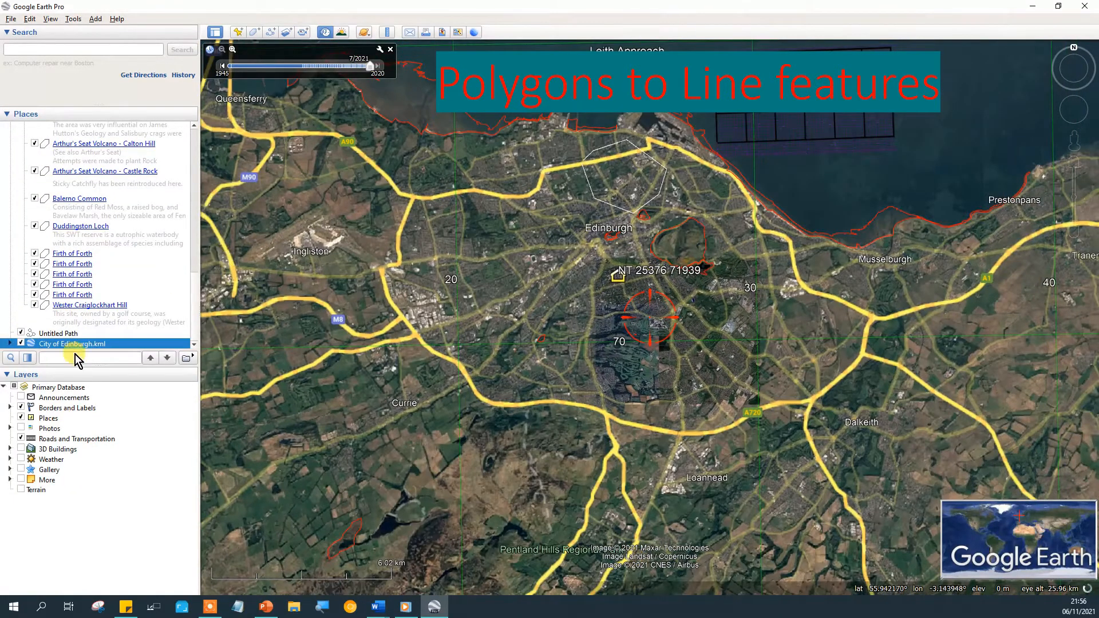
Step: Delete the duplicate City of Edinburgh.kml entry from the places in Google Earth Pro
right_click(73, 348)
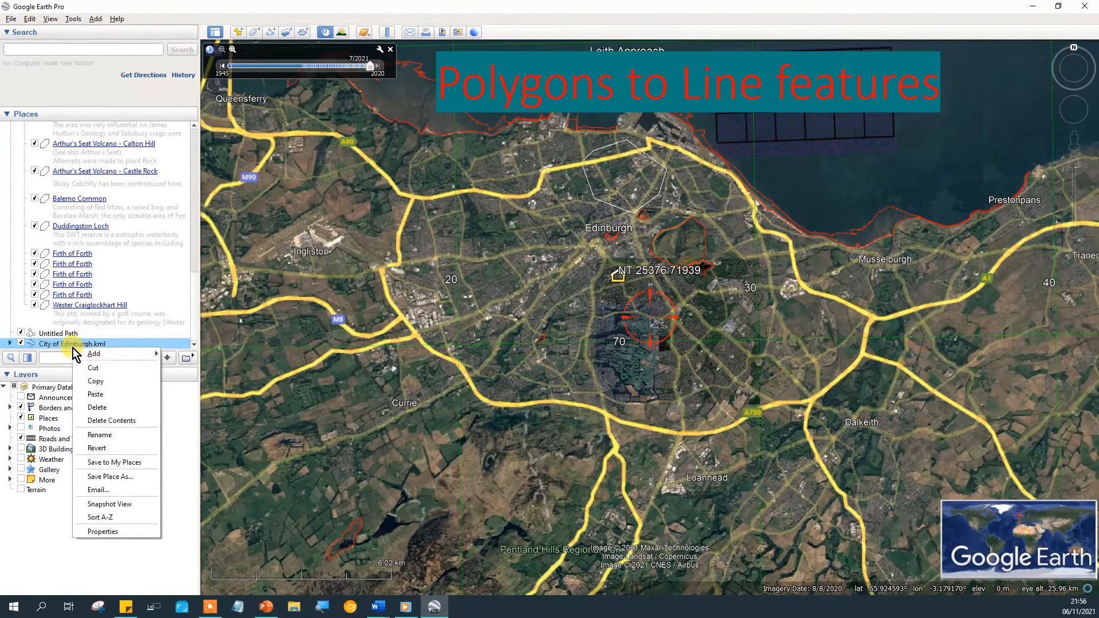
left_click(94, 411)
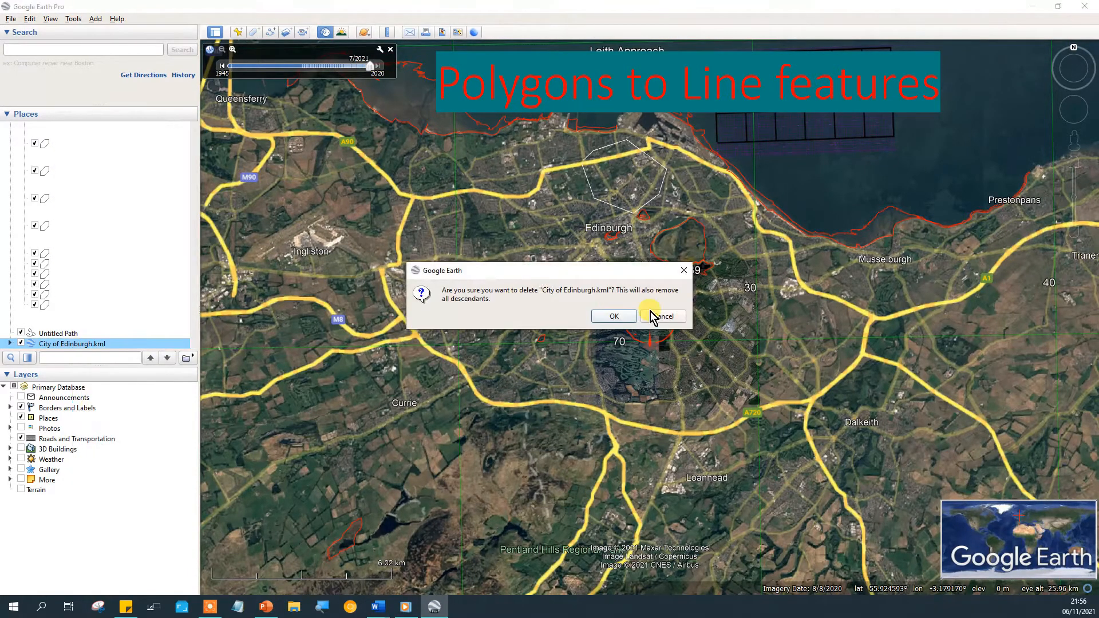
left_click(611, 314)
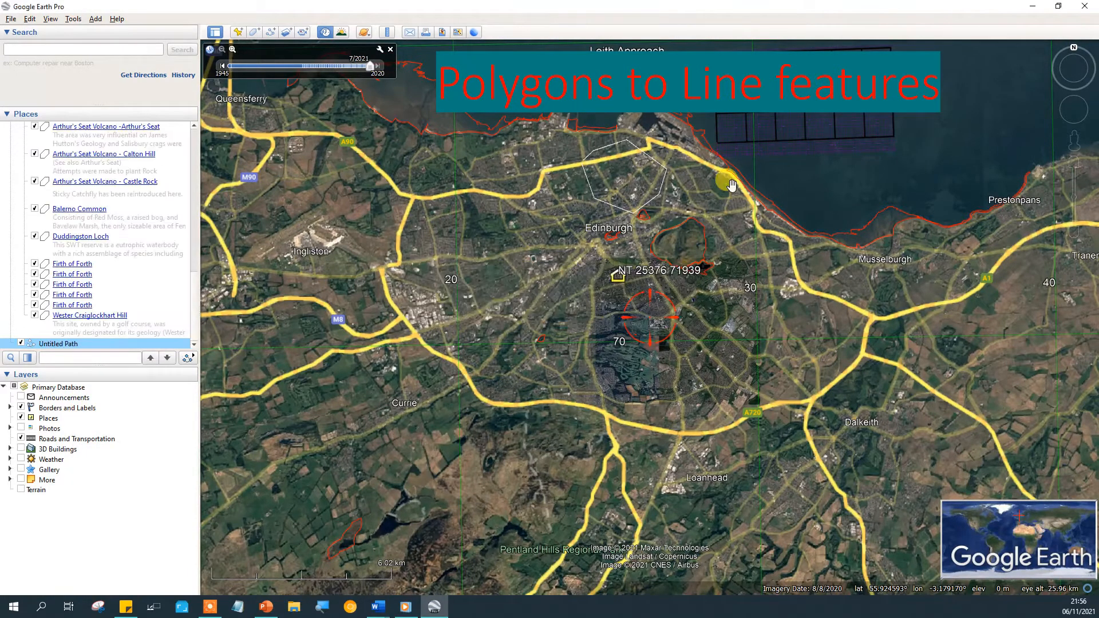
Step: Minimise Google Earth Pro, open the desktop City of Edinburgh KML file in Notepad and maximise its window
left_click(1032, 6)
double_click(452, 224)
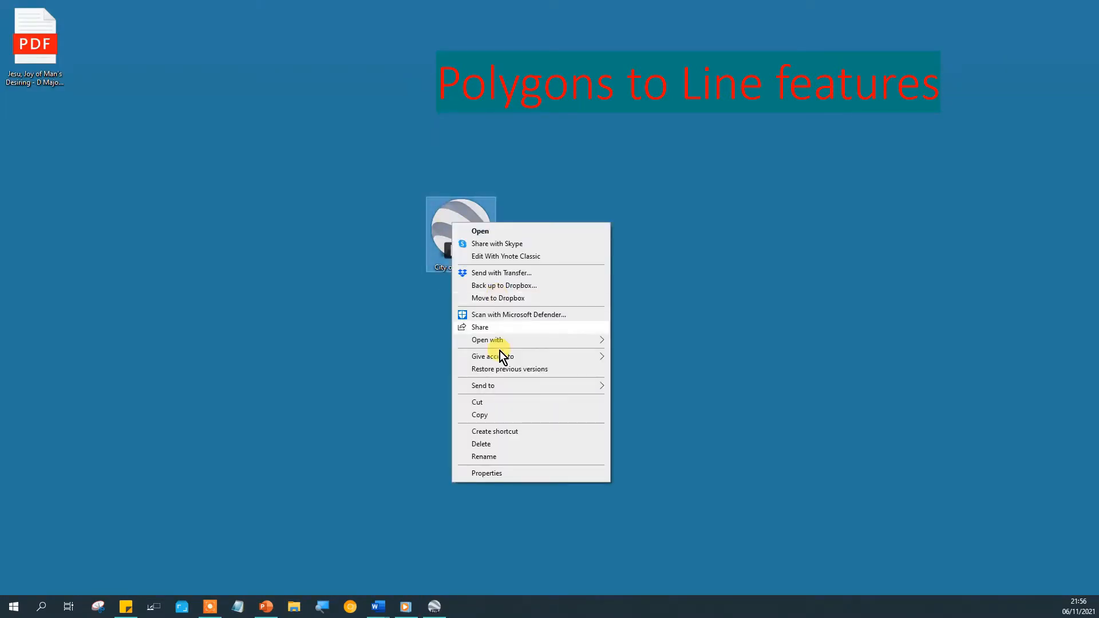
mouse_move(512, 341)
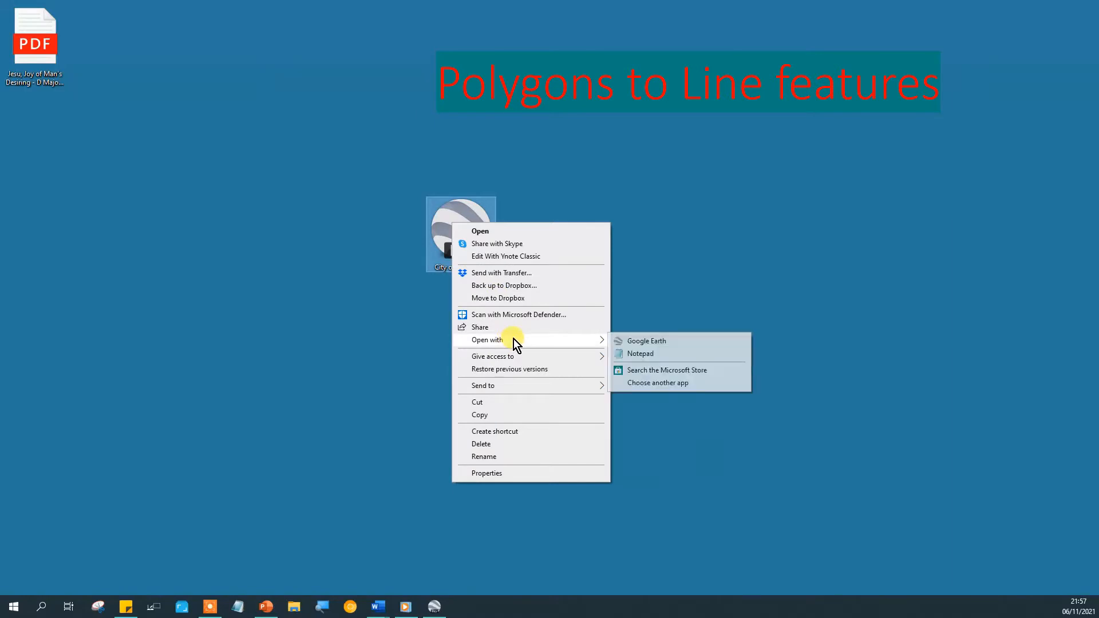
left_click(617, 351)
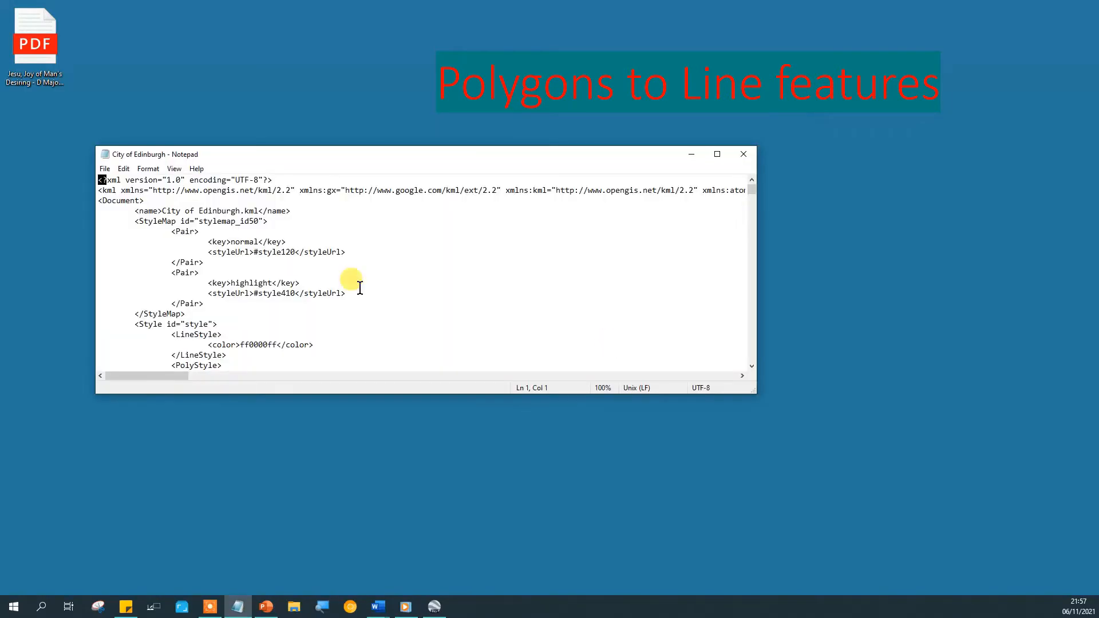
left_click(312, 240)
left_click(716, 154)
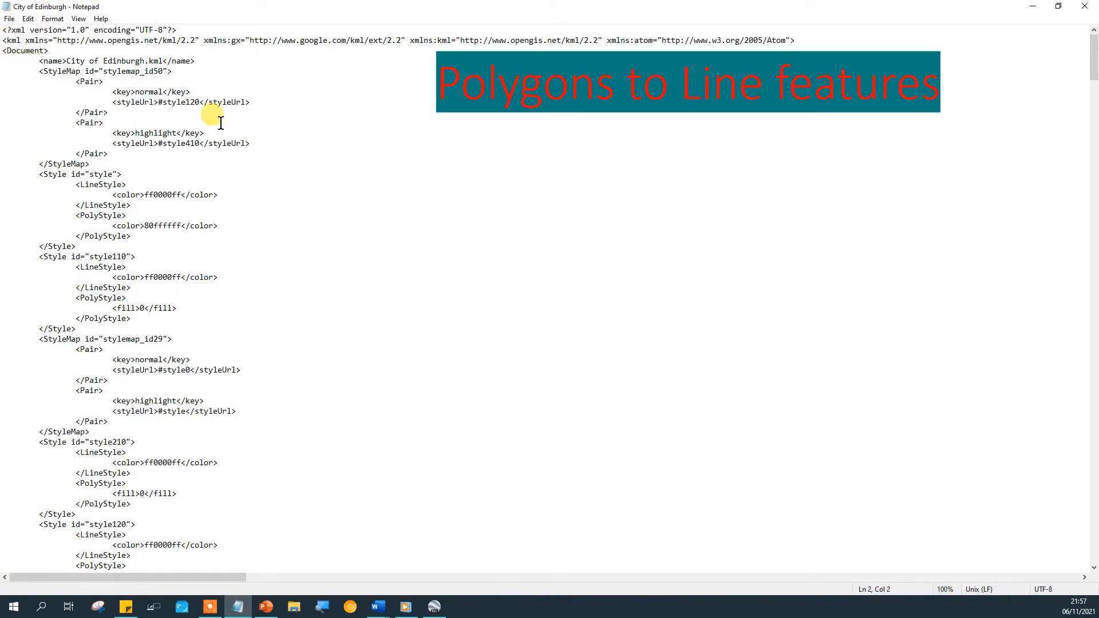
Step: Examine the opening and closing Pair tags around the highlight style in the first StyleMap
left_click_drag(104, 123, 75, 123)
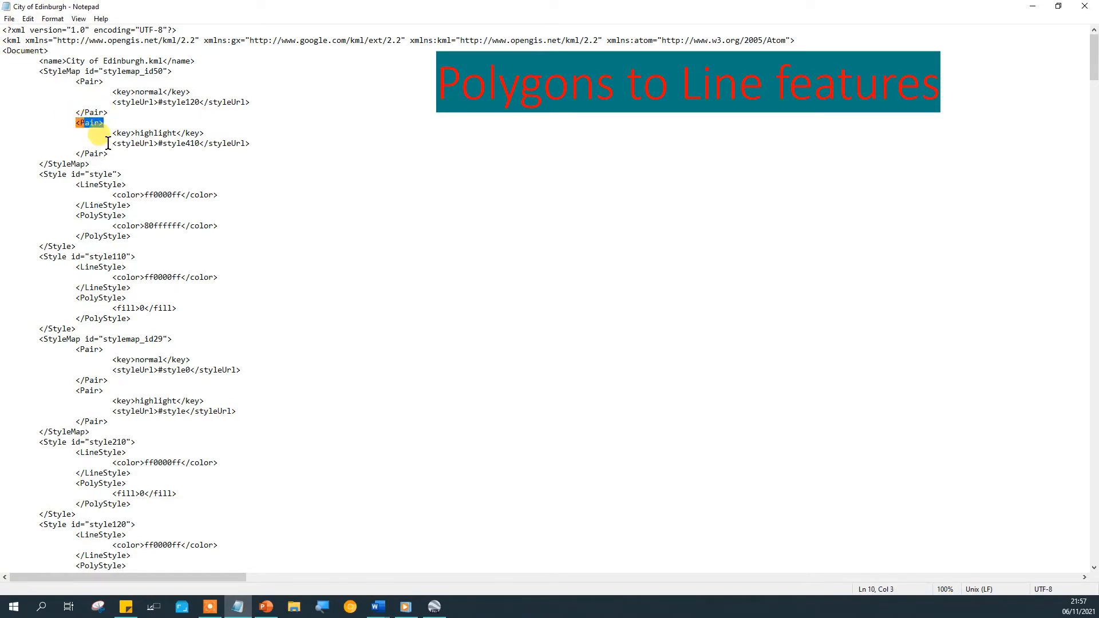
left_click_drag(108, 153, 76, 155)
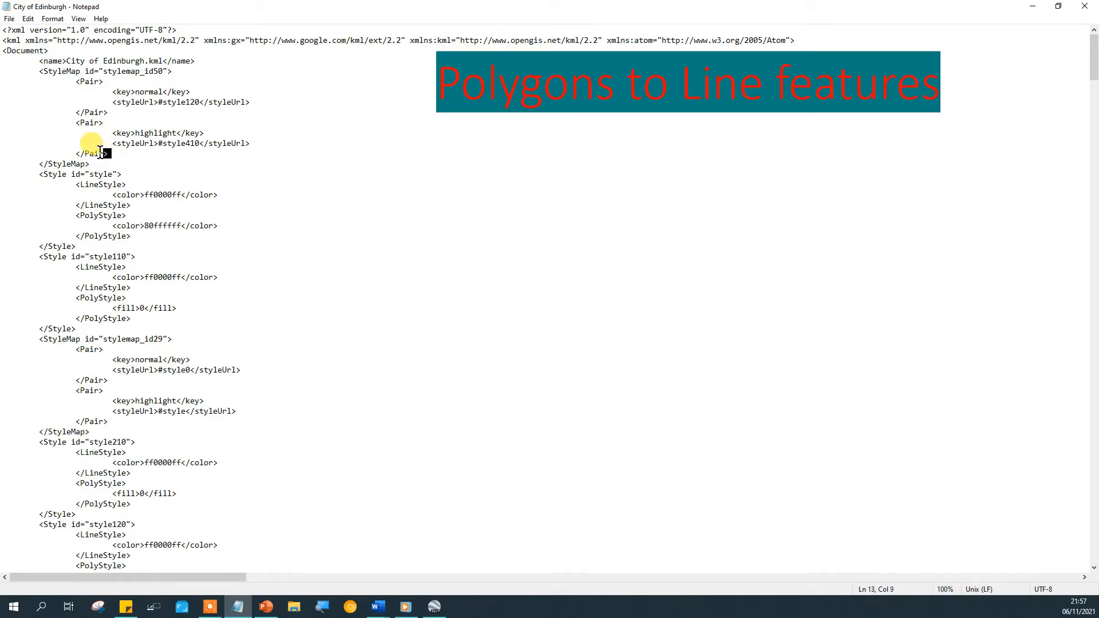
left_click_drag(104, 153, 7, 119)
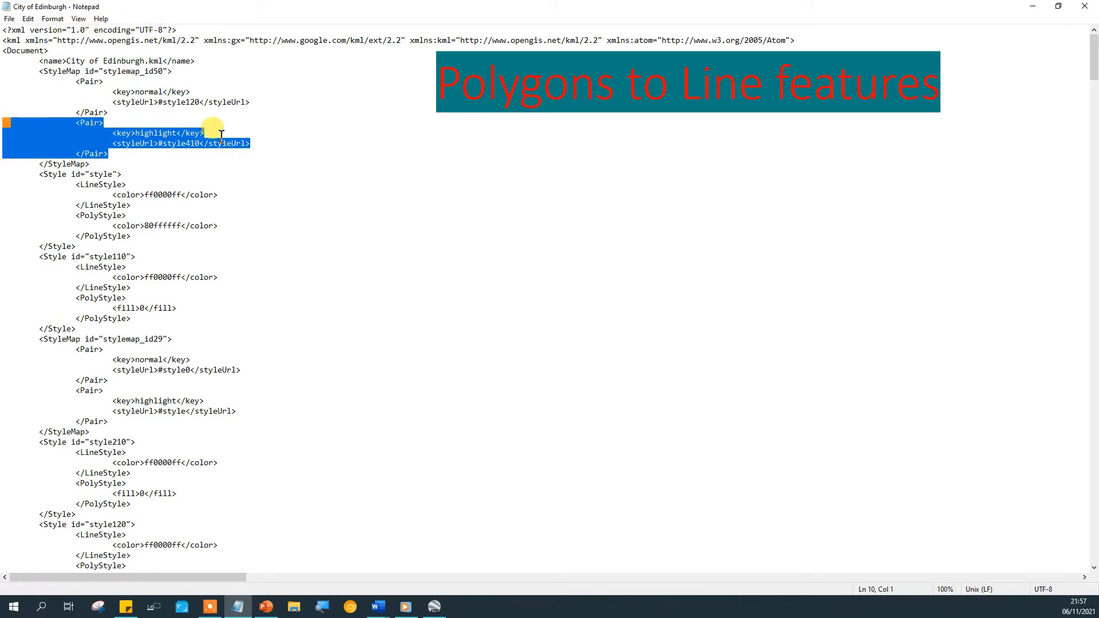
left_click(280, 133)
left_click(253, 309)
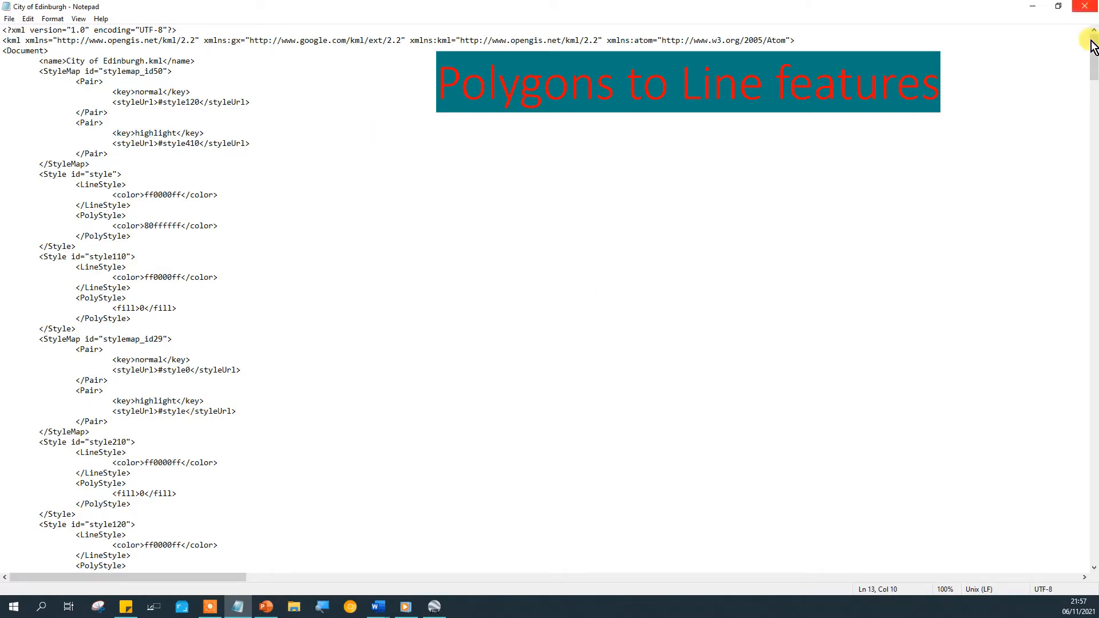
Step: Examine the coordinates list inside the Polygon element of the Arthur's Seat placemark
left_click_drag(1095, 68, 1093, 250)
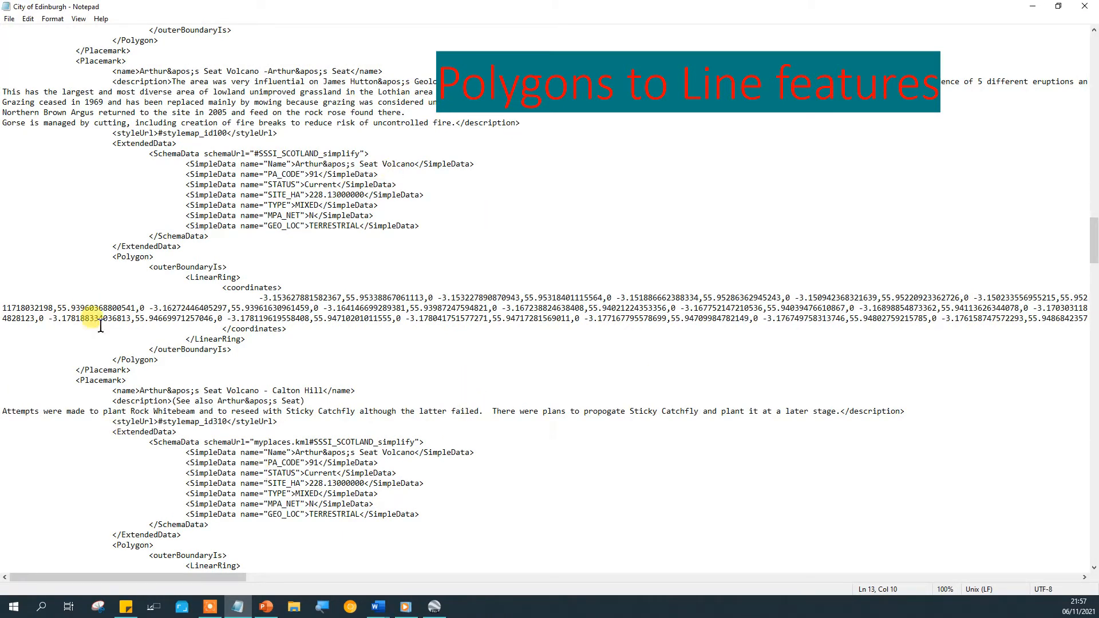
left_click_drag(263, 297, 483, 308)
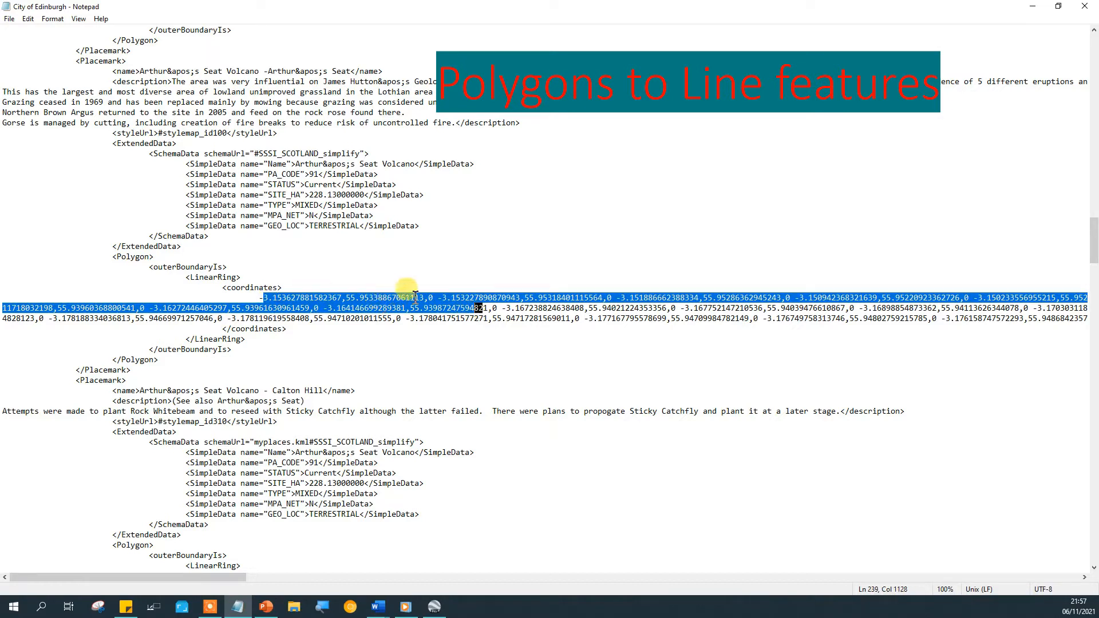
left_click(434, 298)
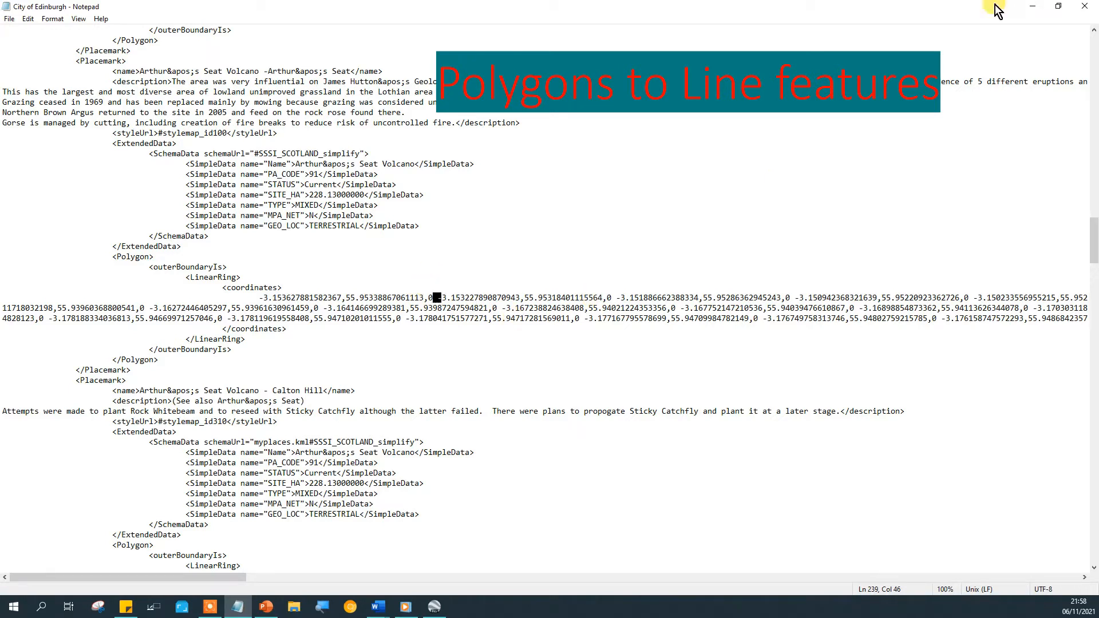
left_click(435, 123)
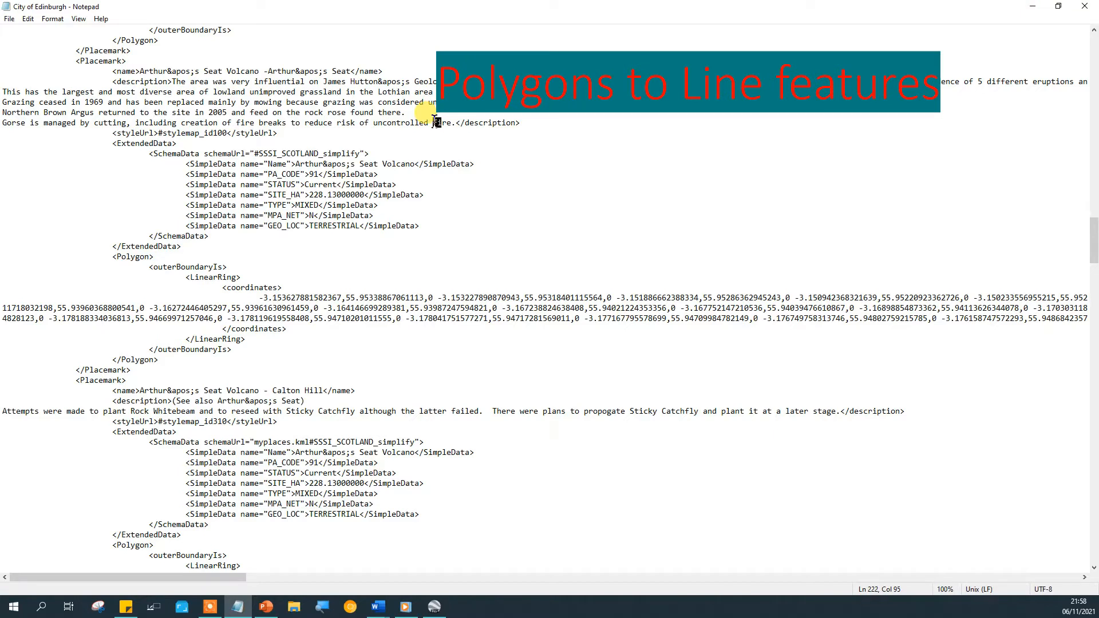
Step: Copy the entire KML text from Notepad, paste it into the blank Word document and maximise the Word window
key("ctrl+a")
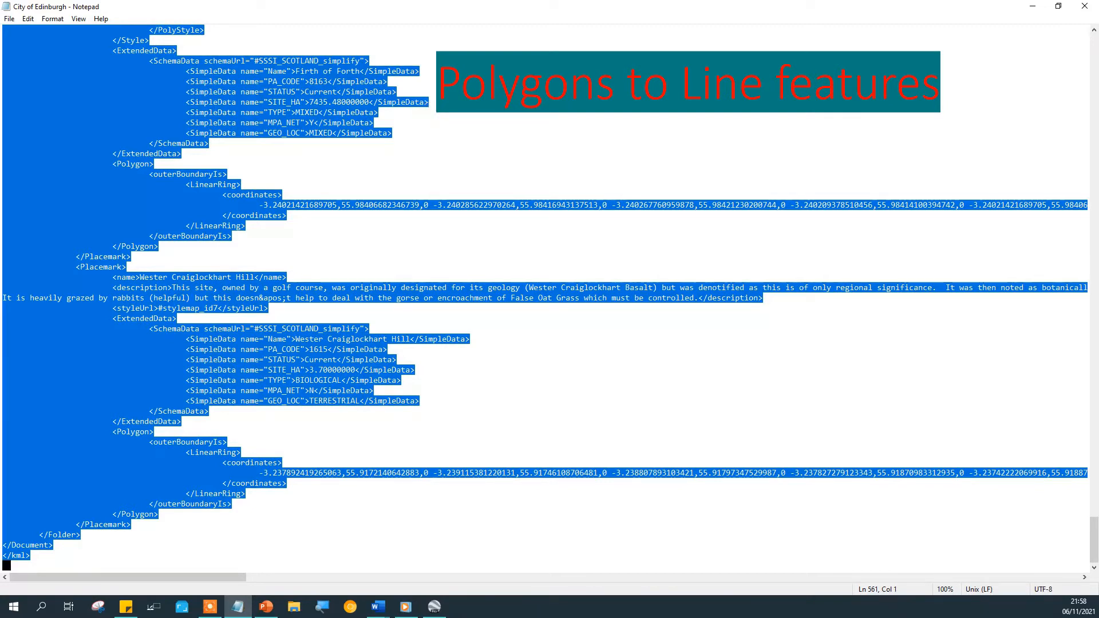
key("ctrl+h")
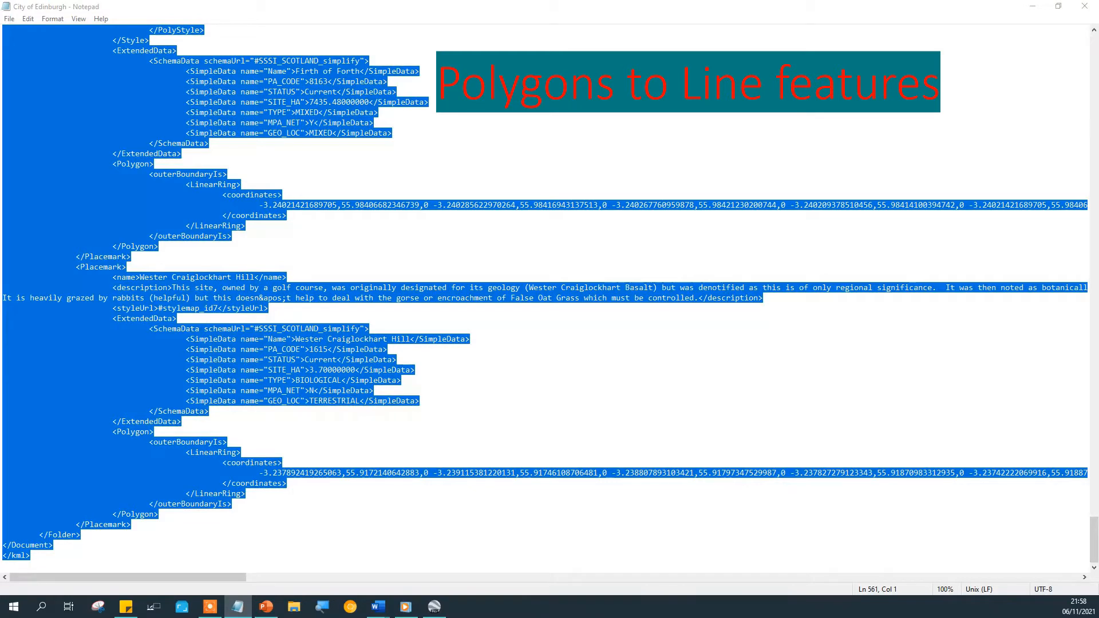
key("alt+Tab")
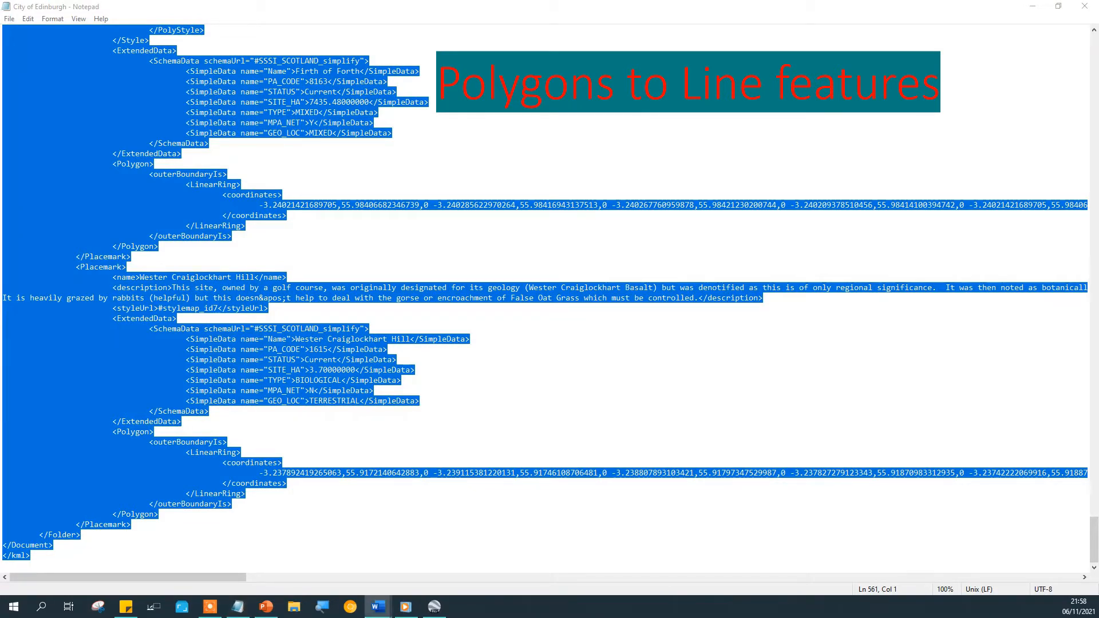
left_click_drag(1, 129, 668, 152)
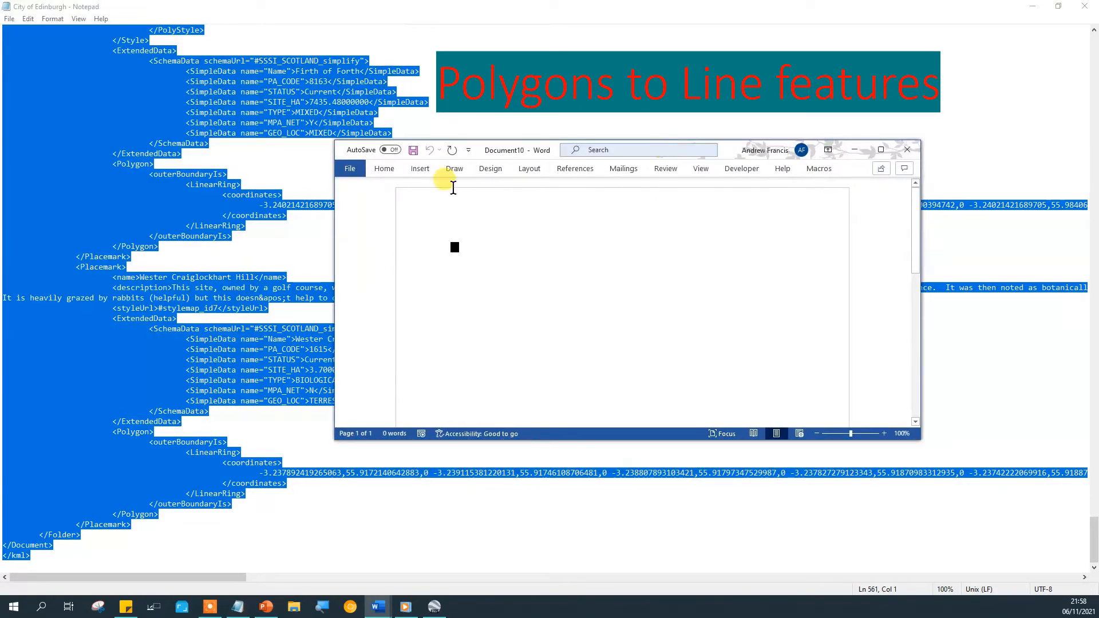
left_click(483, 261)
key("ctrl+v")
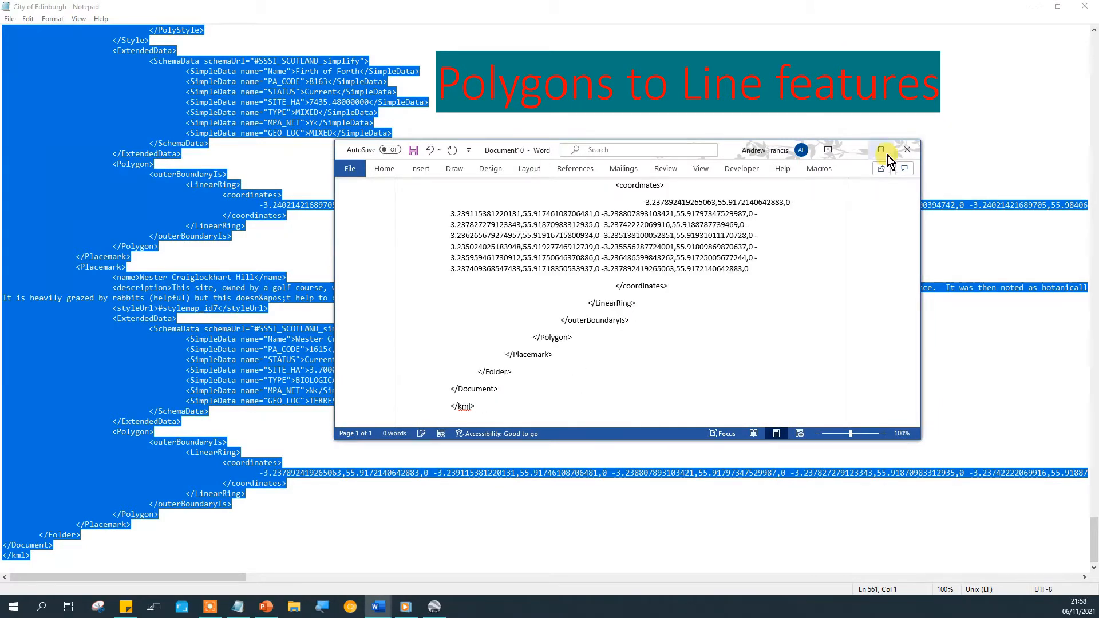
left_click(886, 152)
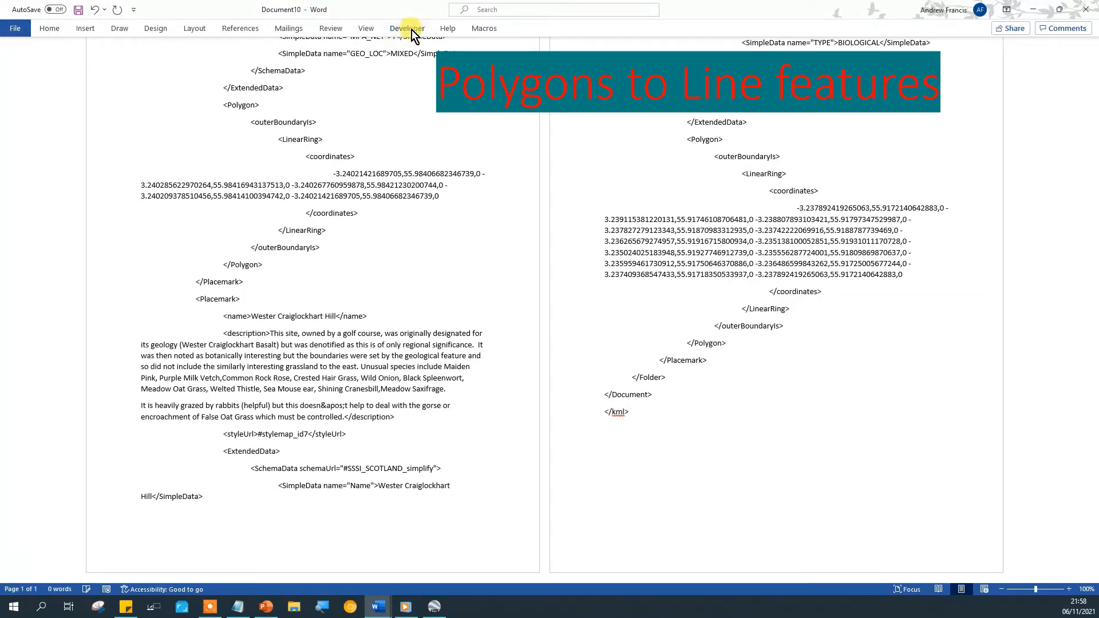
Step: Check that the Developer tab is enabled in Word's ribbon customisation options, accept them and display the Developer commands
left_click(411, 31)
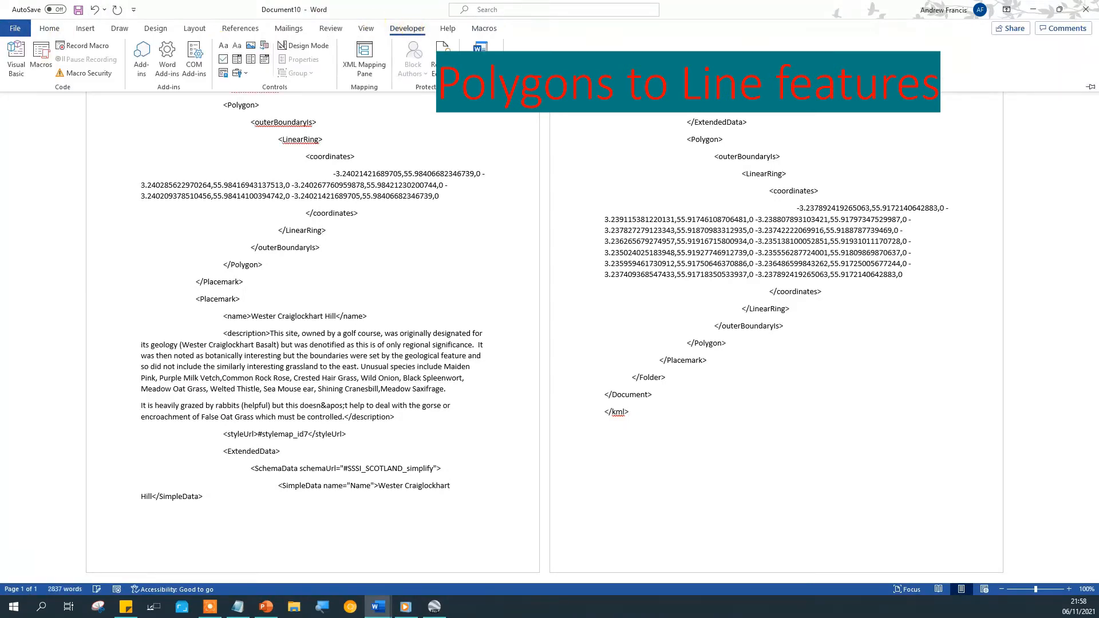
left_click(16, 29)
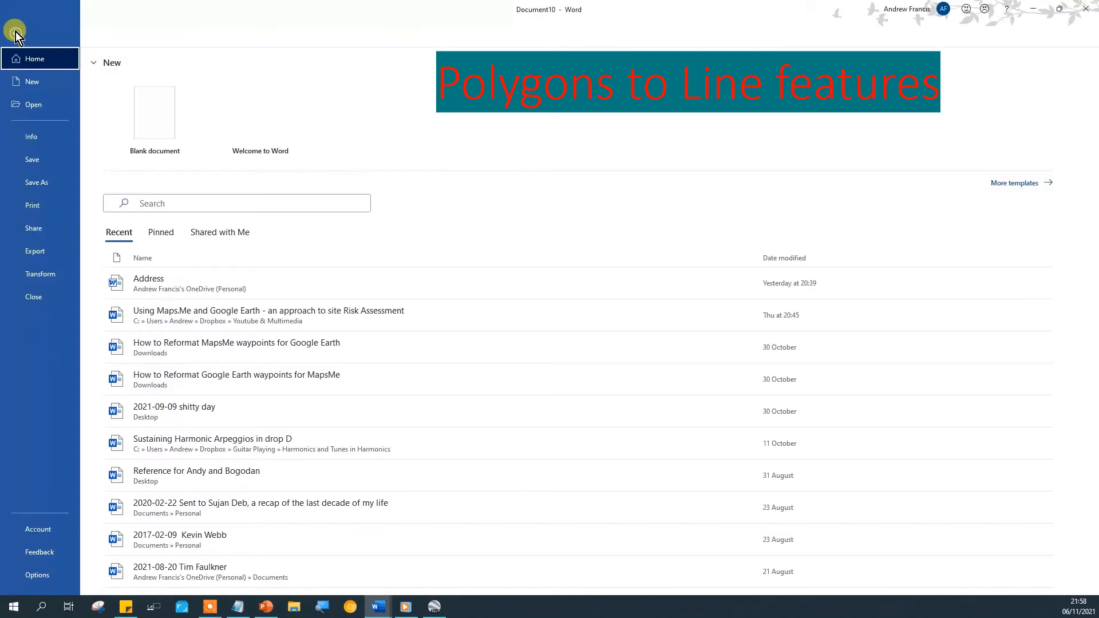
left_click(43, 569)
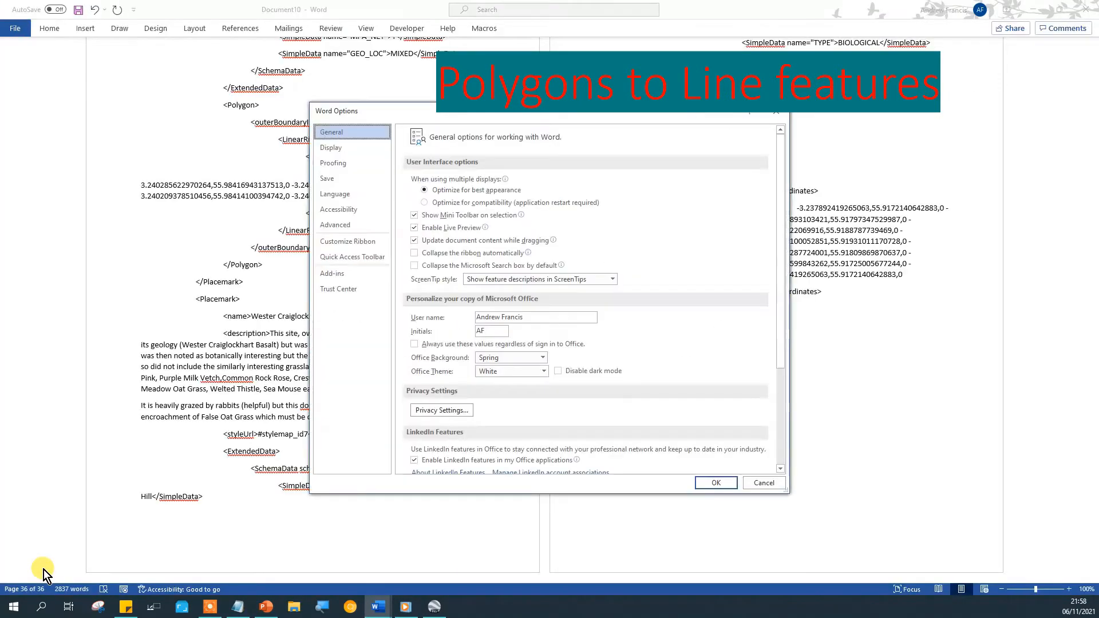
left_click(346, 242)
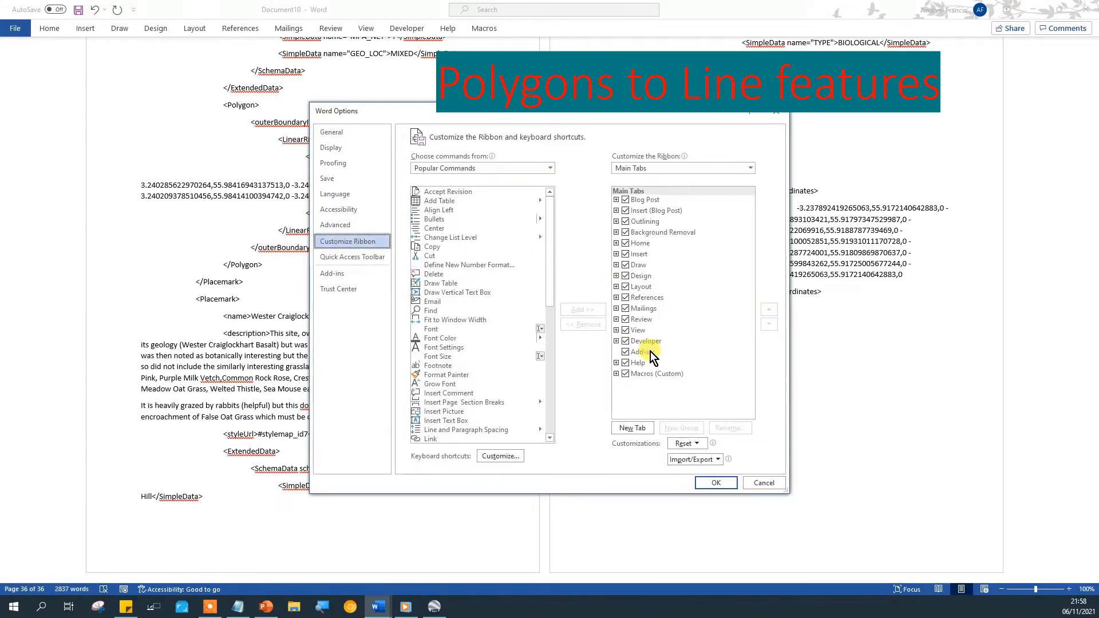
left_click(625, 342)
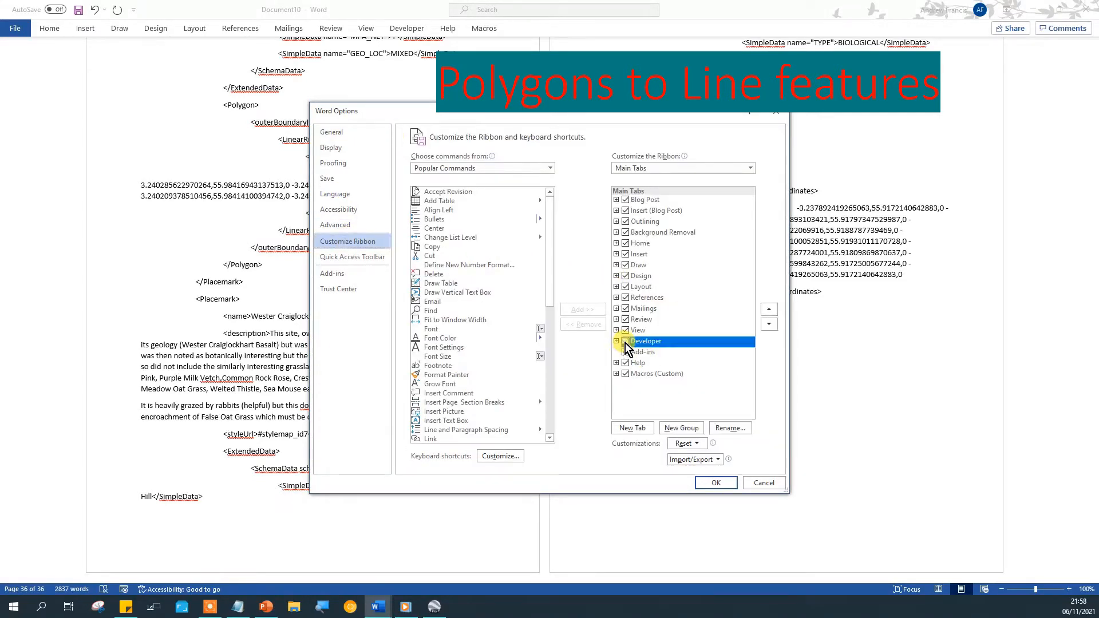
left_click(625, 343)
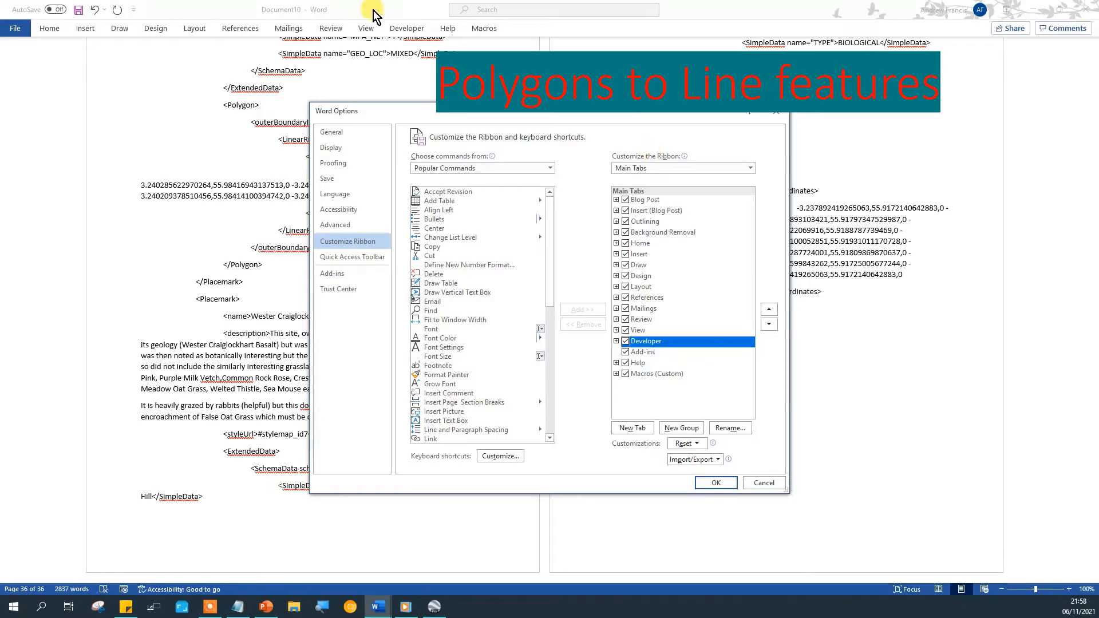
left_click(709, 486)
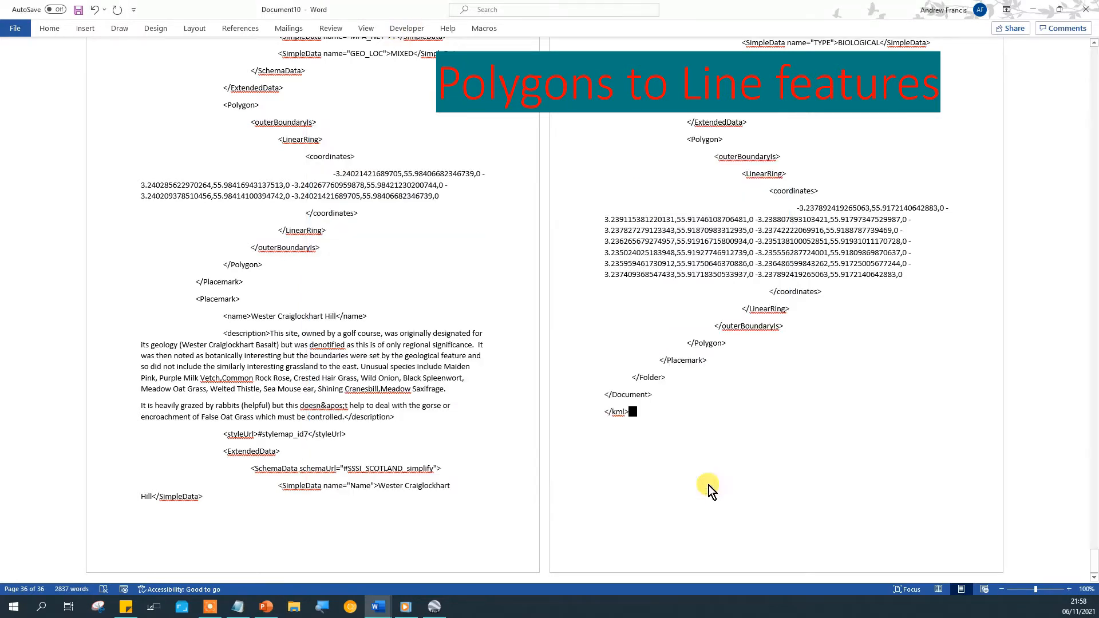
left_click(409, 28)
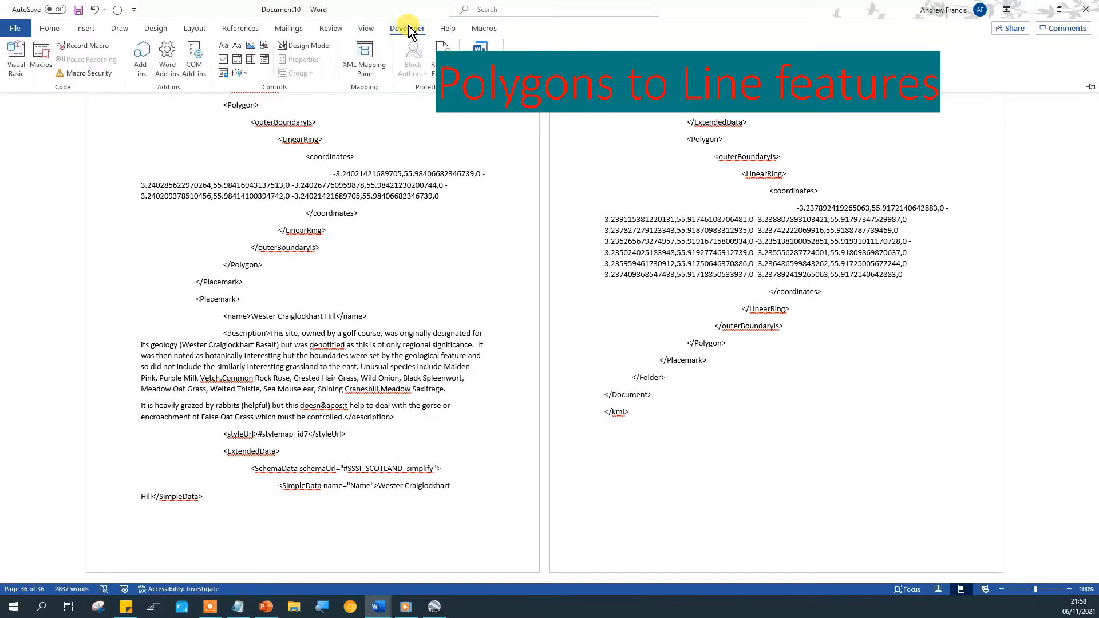
Step: Run the ConvertPolygontoLine macro on the KML text and check the LineString tag in the last placemark
left_click(40, 63)
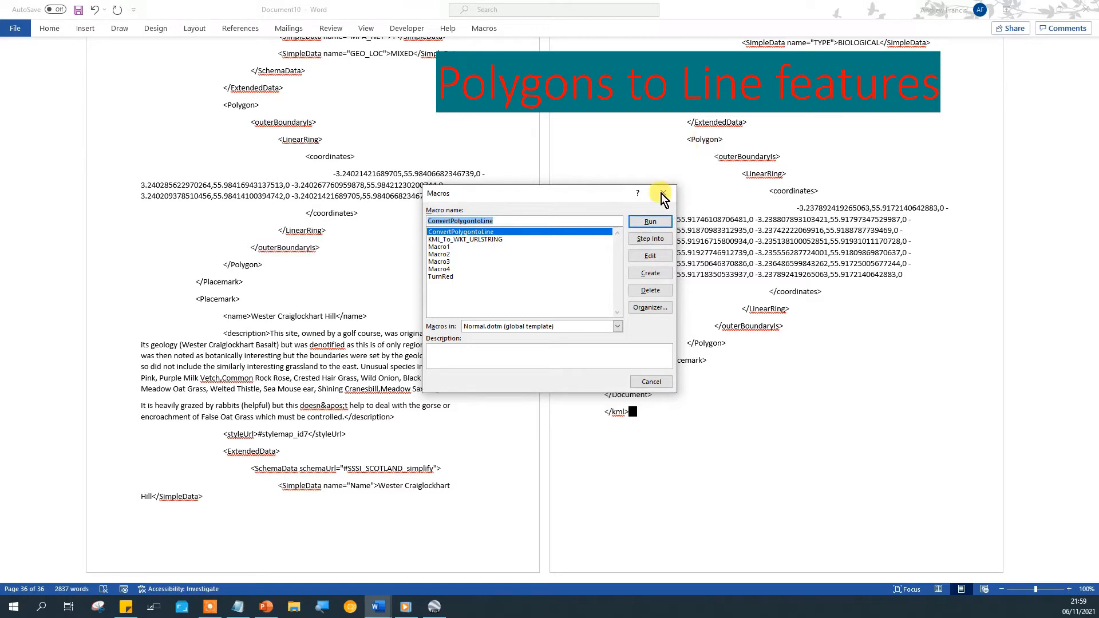
left_click(634, 225)
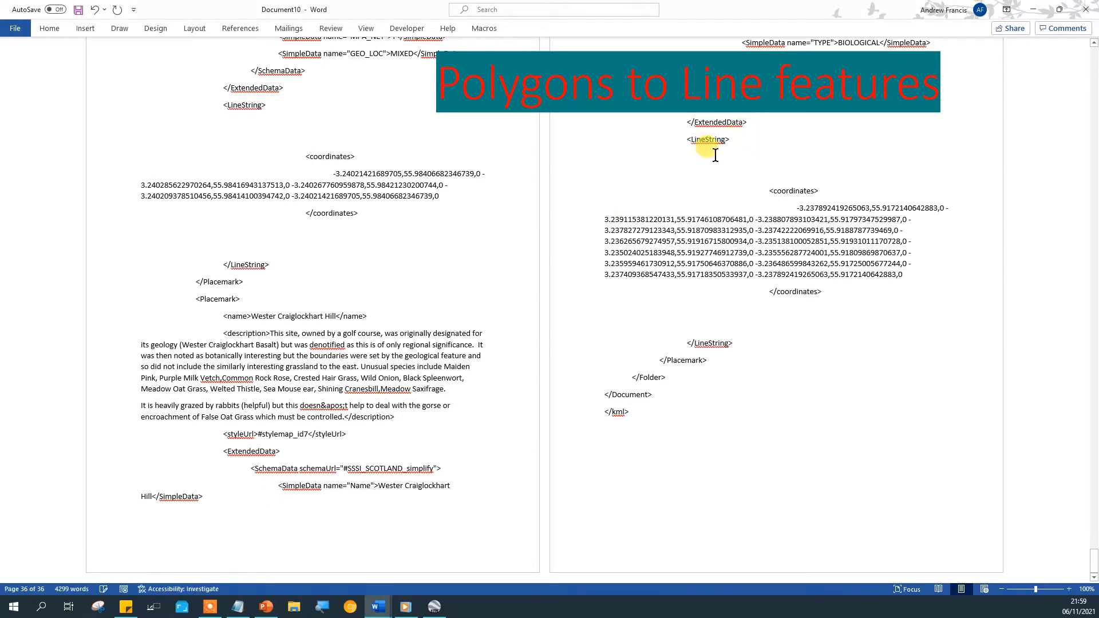
left_click_drag(685, 142, 736, 143)
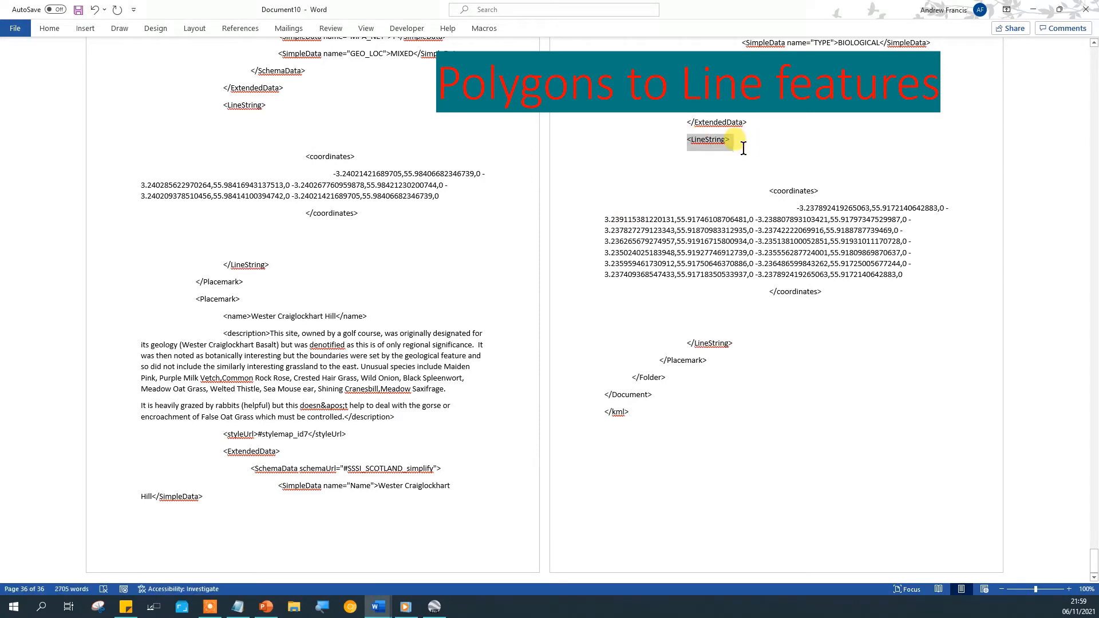
left_click(710, 413)
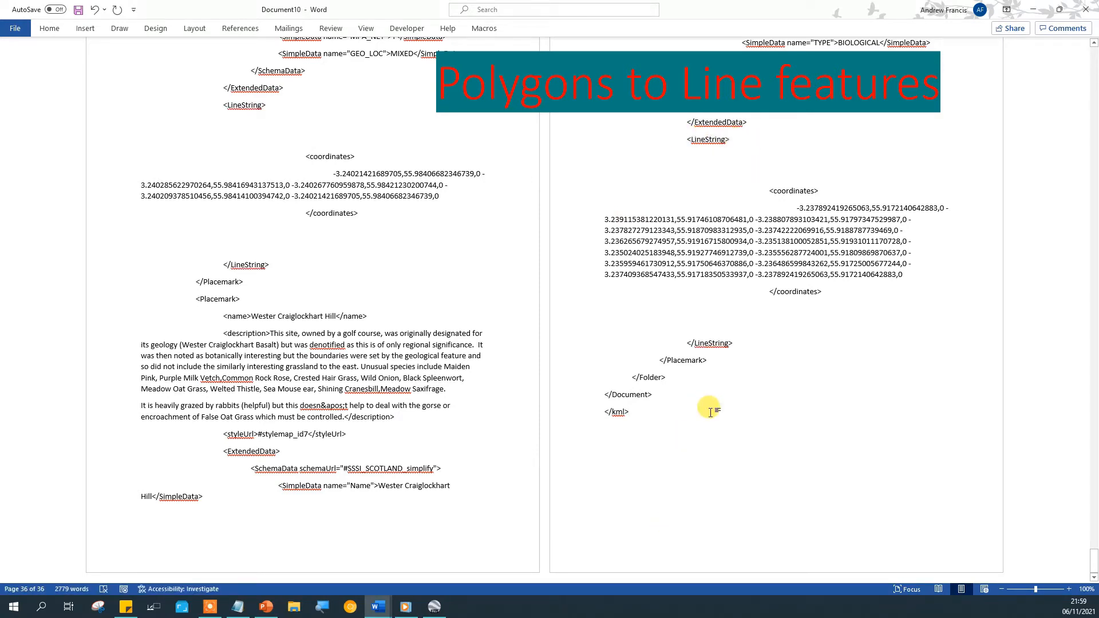
Step: Copy the entire converted text from Word and paste it over the selected KML text in the City of Edinburgh Notepad file
key("ctrl+a")
key("ctrl+c")
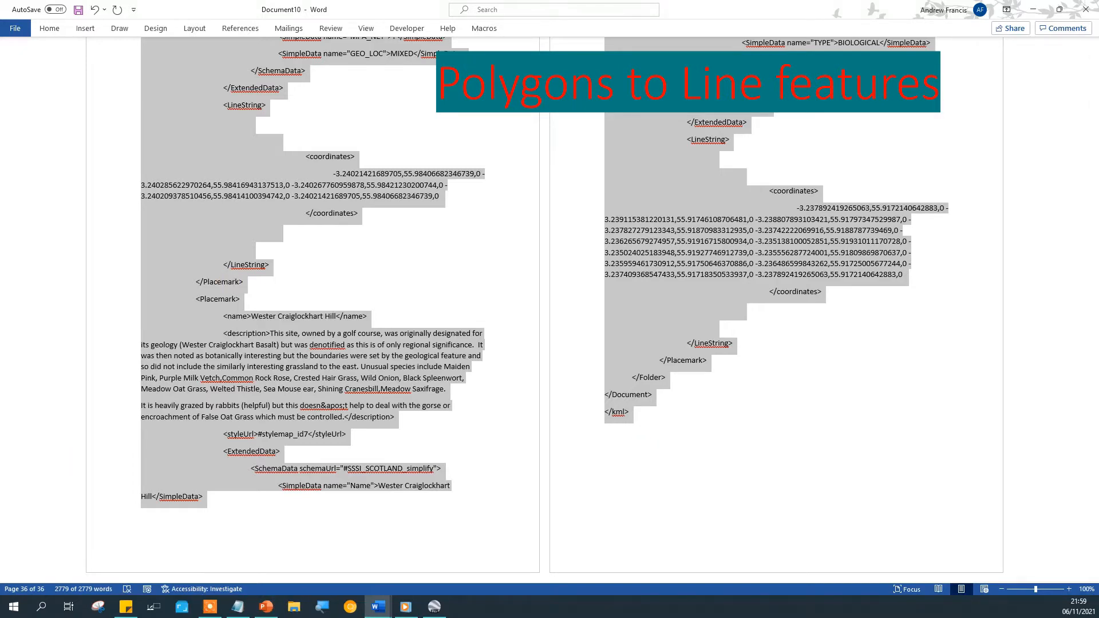
left_click(823, 222)
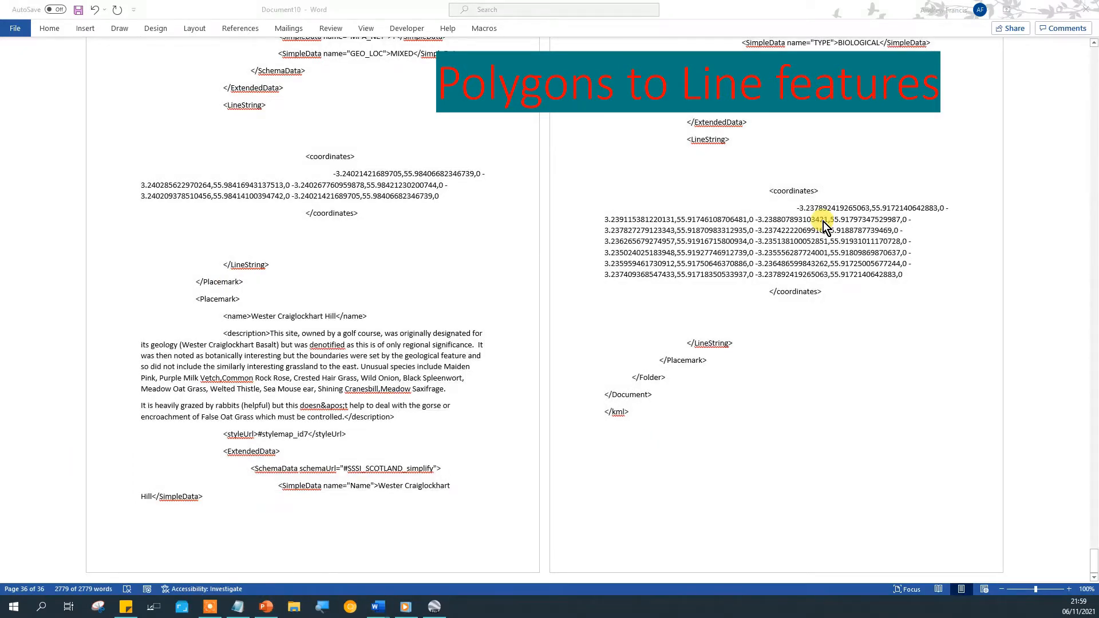
key("alt+Tab")
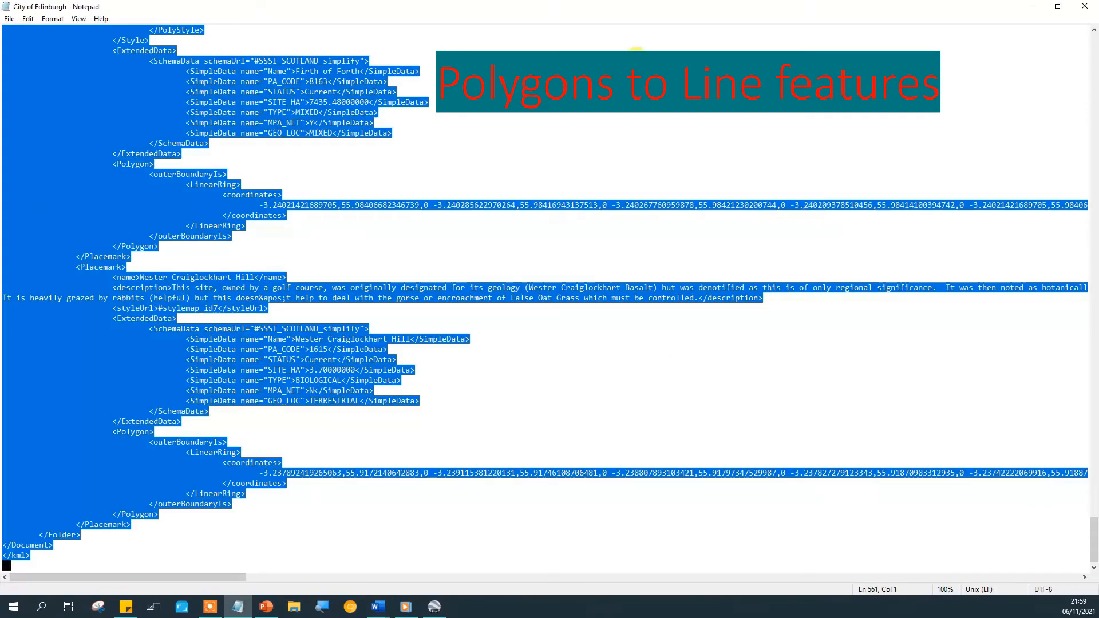
key("ctrl+v")
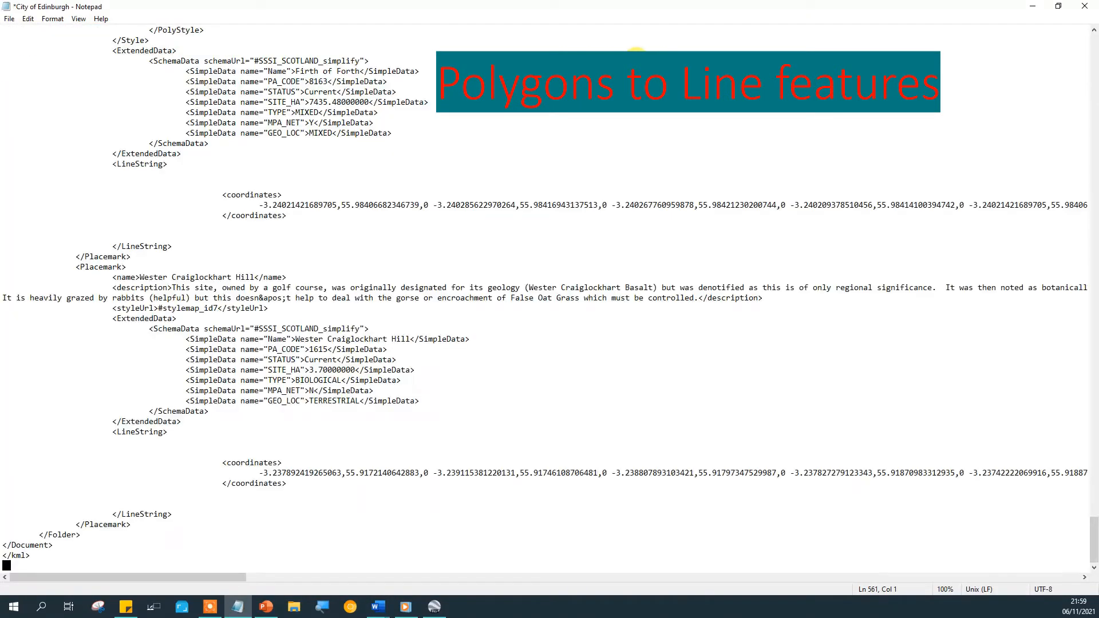
Step: Save the City of Edinburgh file under its existing name and close Notepad
left_click(10, 19)
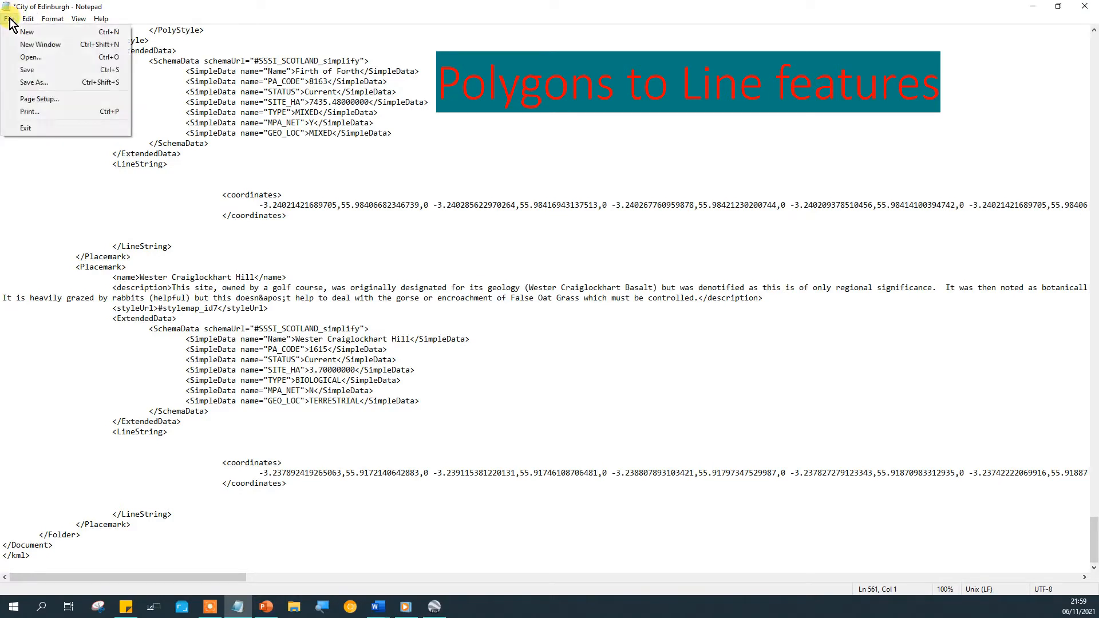
left_click(33, 71)
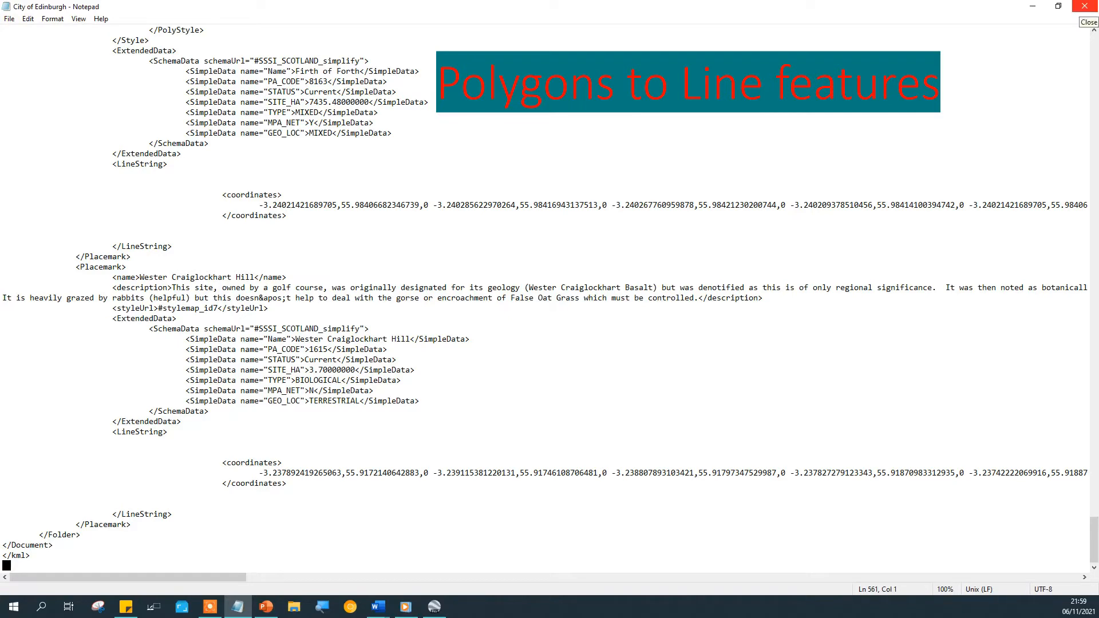
left_click(1085, 7)
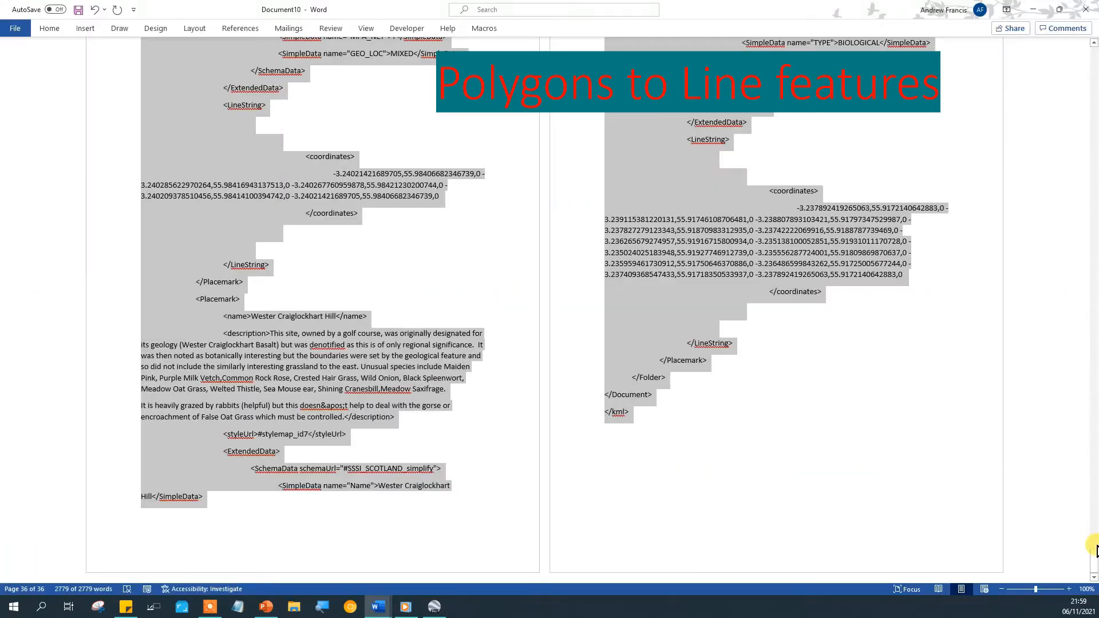
Step: Close the Word document holding the converted text and bring up City of Edinburgh.kml in Google Earth Pro
left_click(1095, 600)
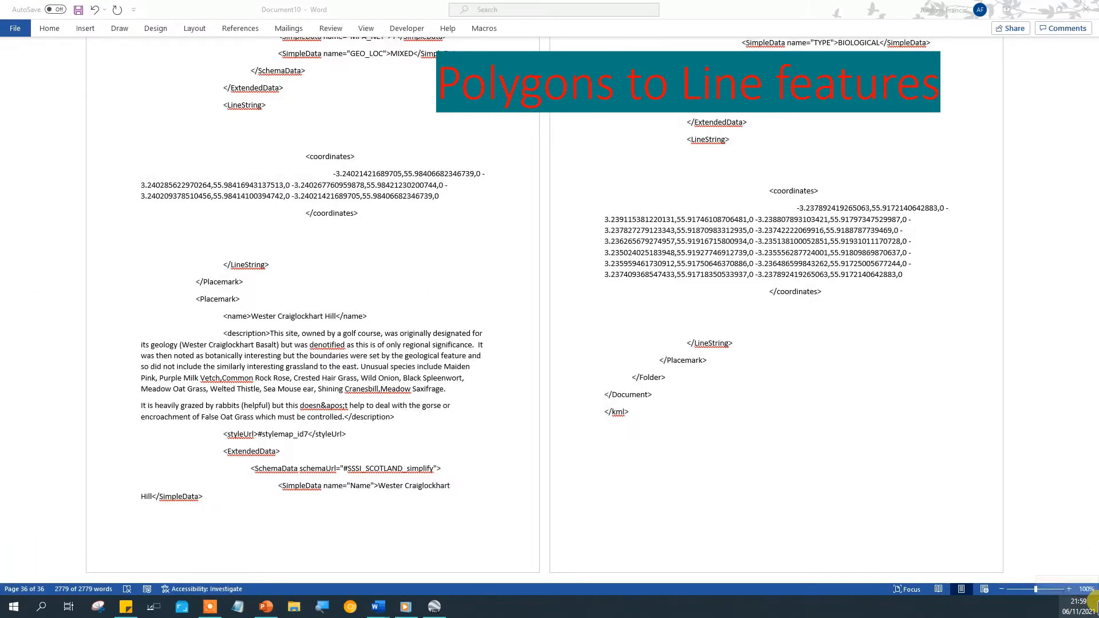
left_click(1091, 13)
left_click(595, 365)
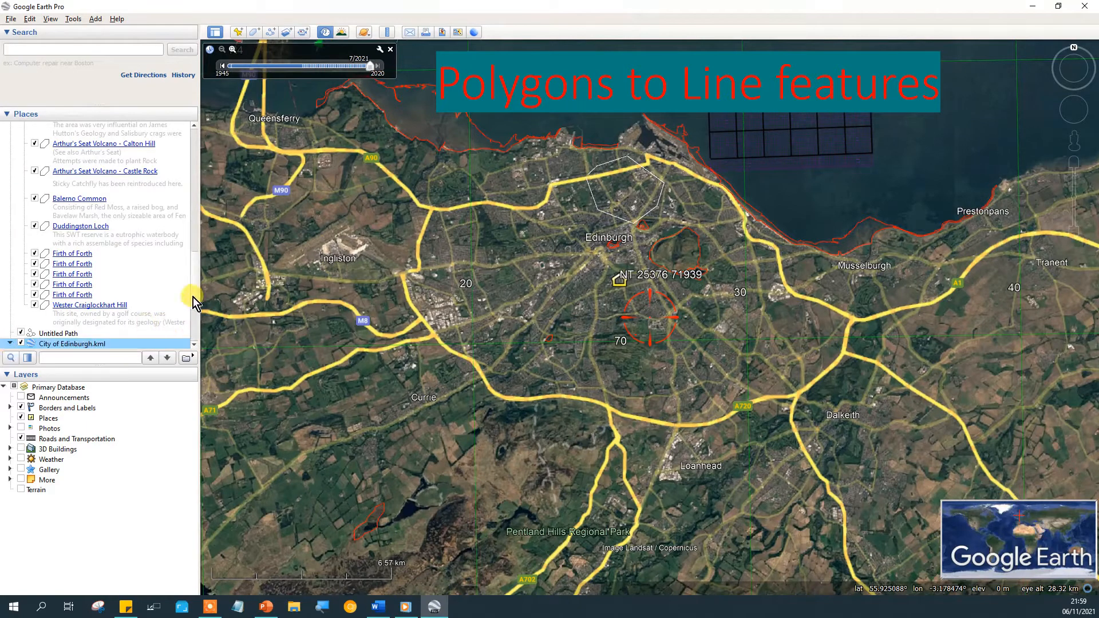
Step: Inspect the feature icons and available commands of the City of Edinburgh folder inside the reloaded City of Edinburgh.kml
scroll(195, 307, "down", 5)
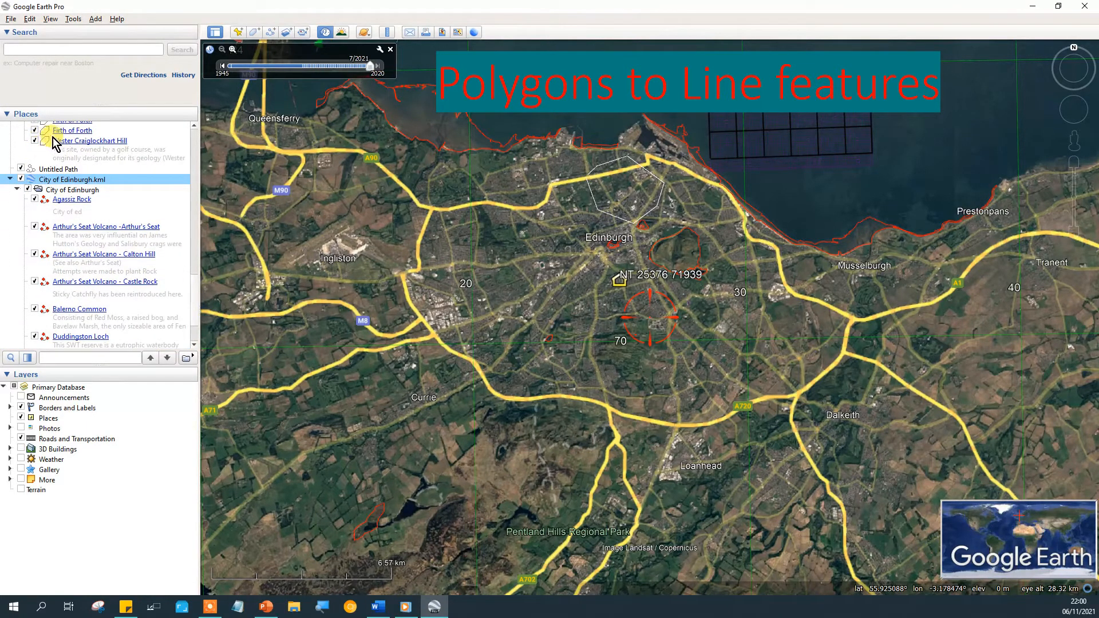
right_click(60, 192)
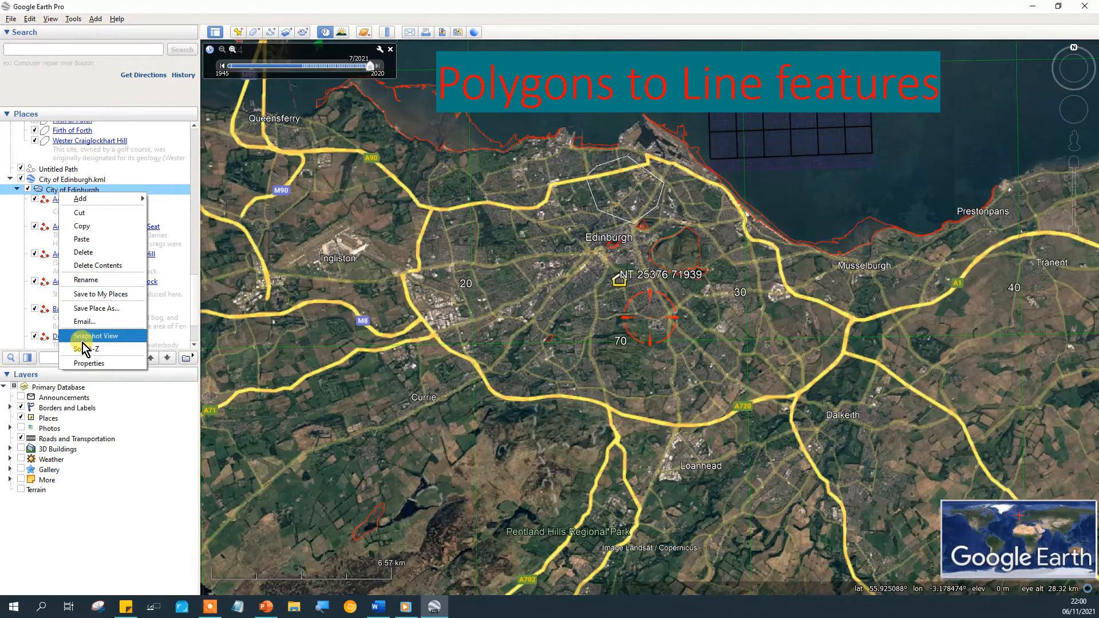
left_click(367, 258)
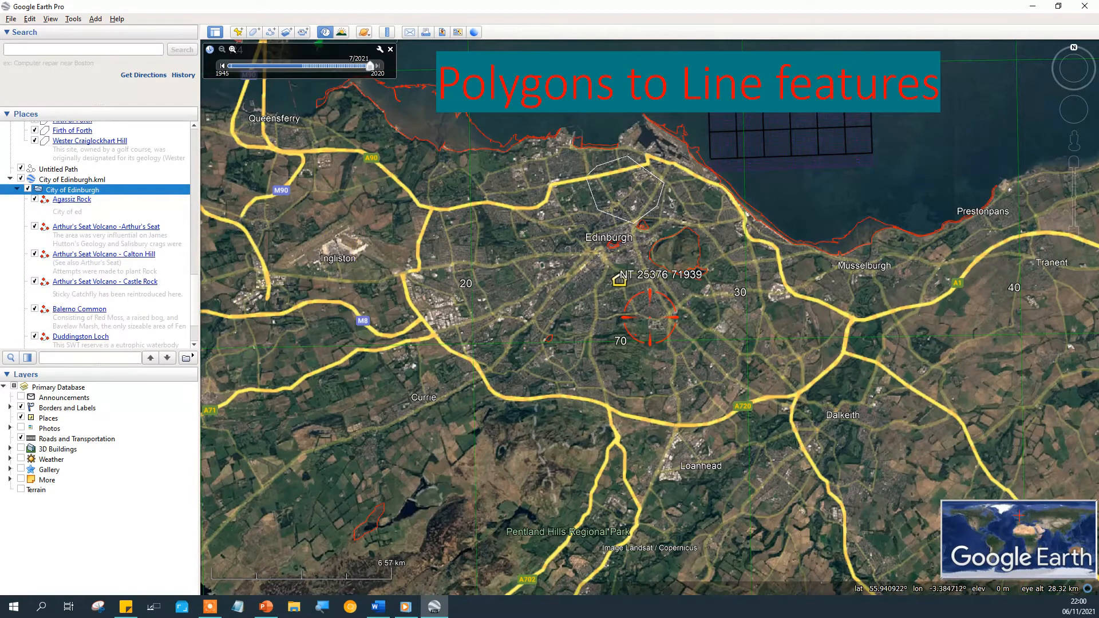
Step: Switch to Word, open the Visual Basic editor and select the whole ConvertPolygontoLine procedure in NewMacros to review its code
key("alt+Tab")
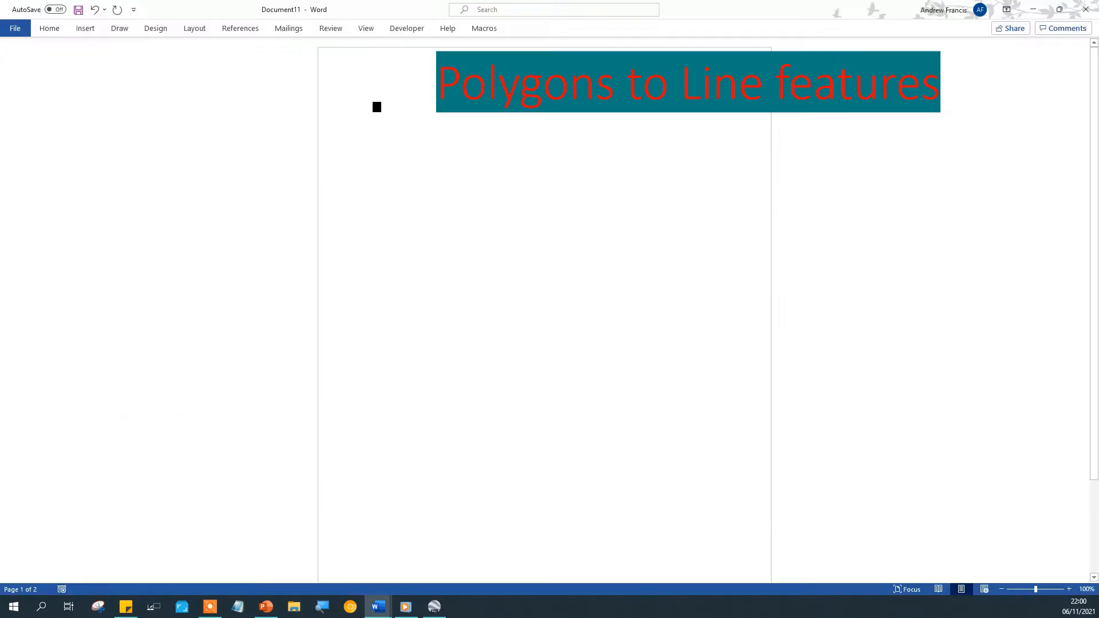
left_click(407, 28)
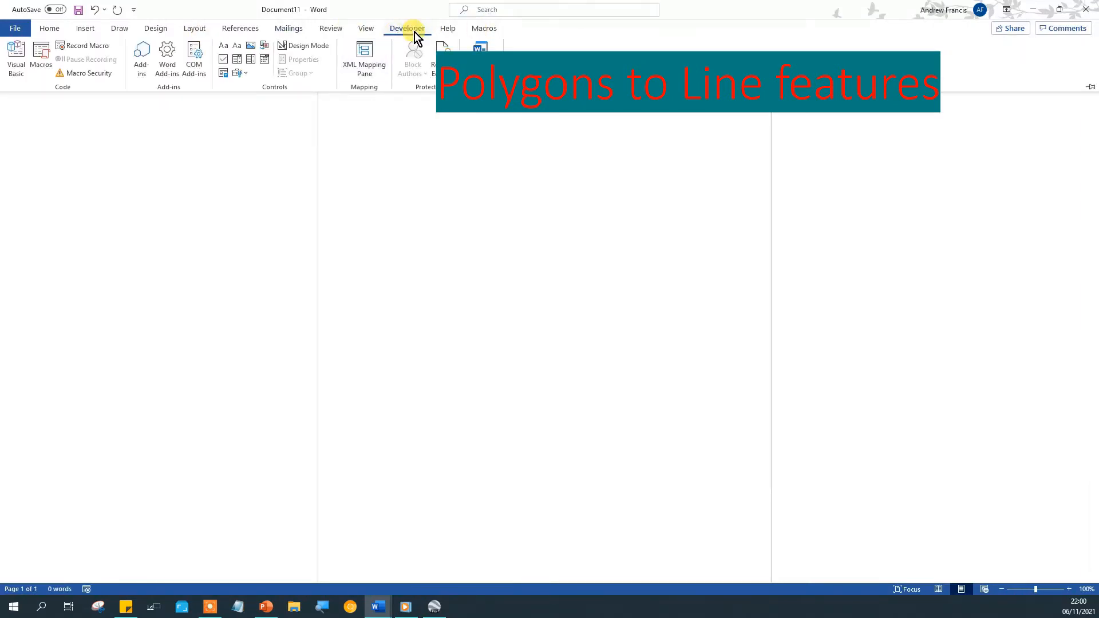
left_click(11, 54)
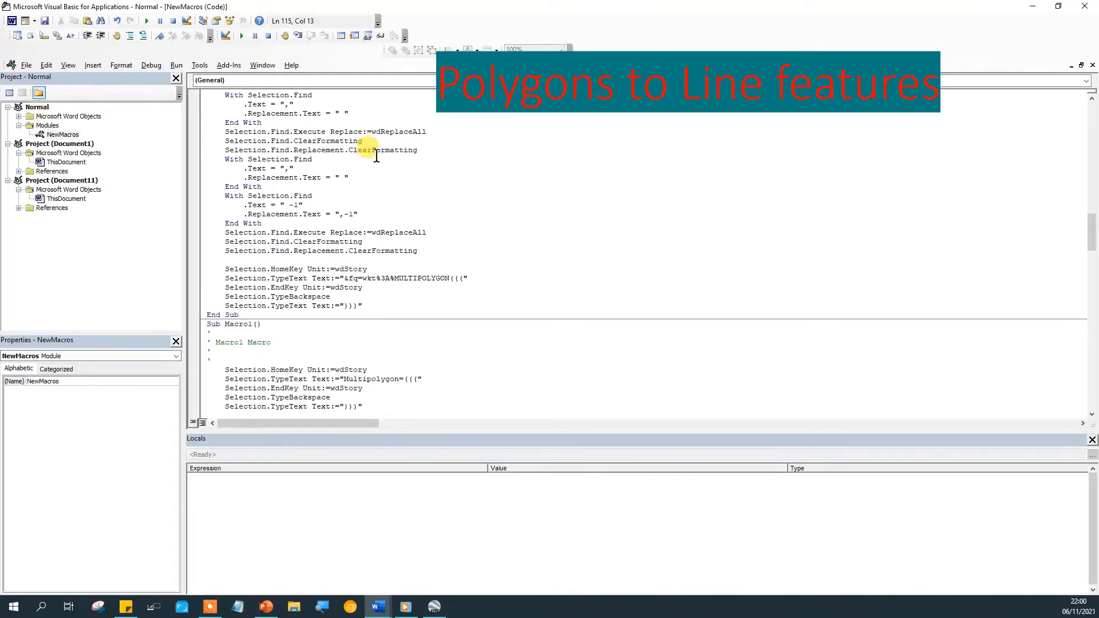
left_click_drag(1092, 226, 1068, 100)
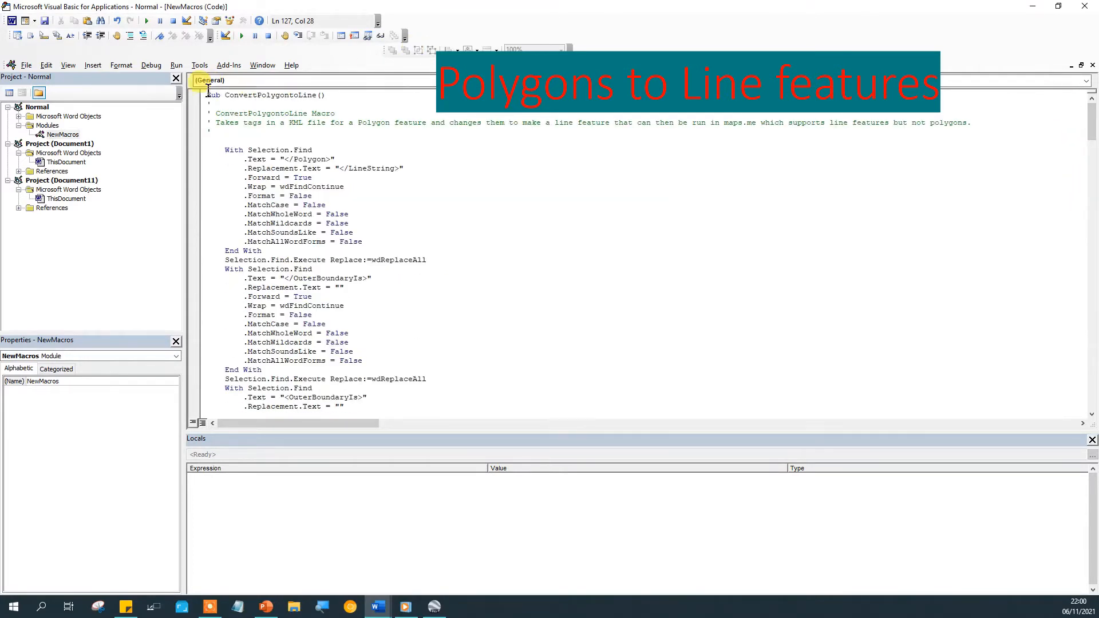
left_click_drag(207, 95, 359, 423)
left_click_drag(352, 367, 293, 130)
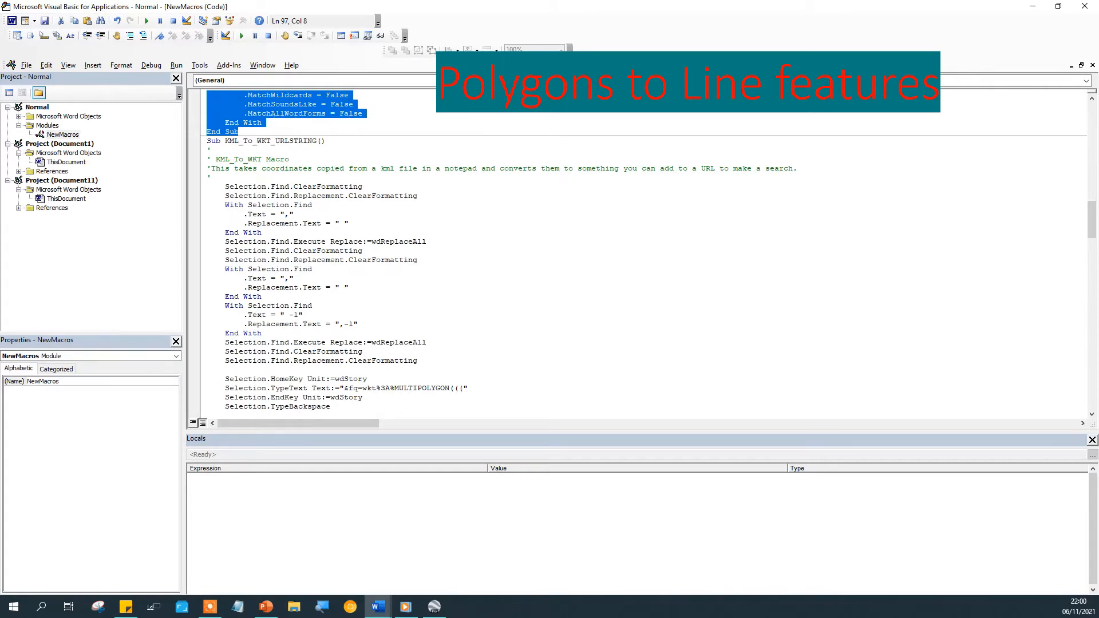
Step: Look up the option for inserting a module in the Normal project without adding one, and close the Visual Basic editor
left_click(50, 126)
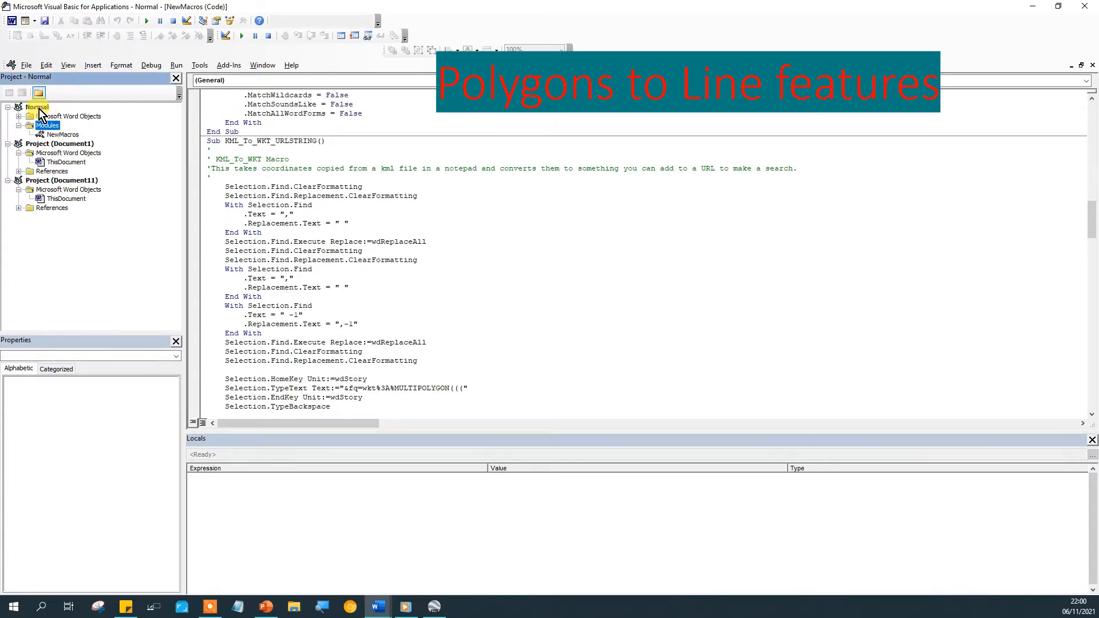
right_click(39, 109)
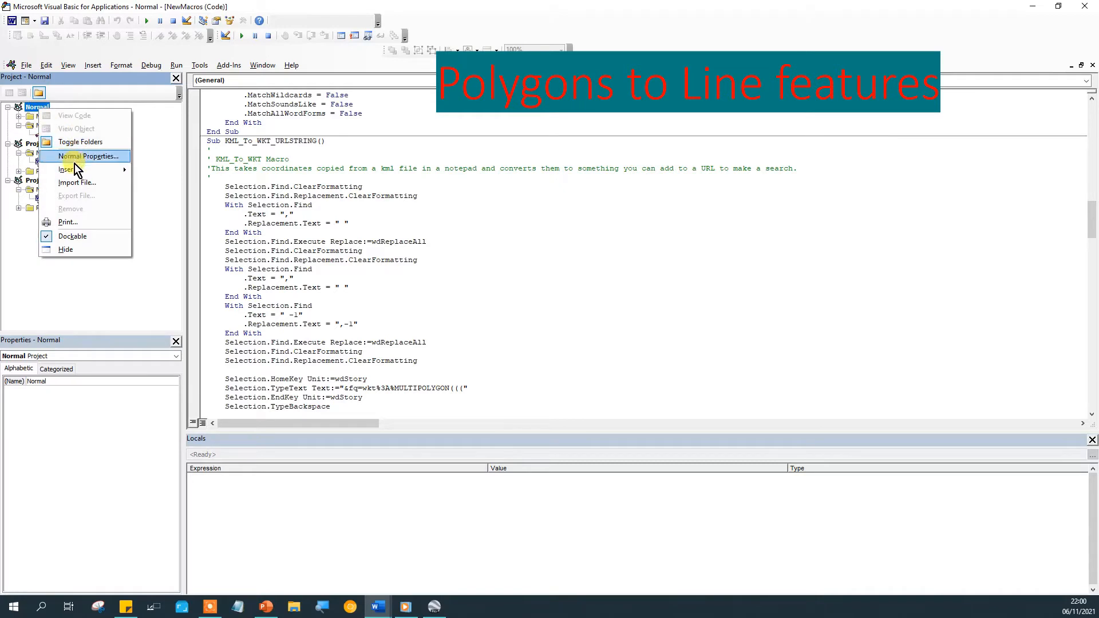
mouse_move(76, 171)
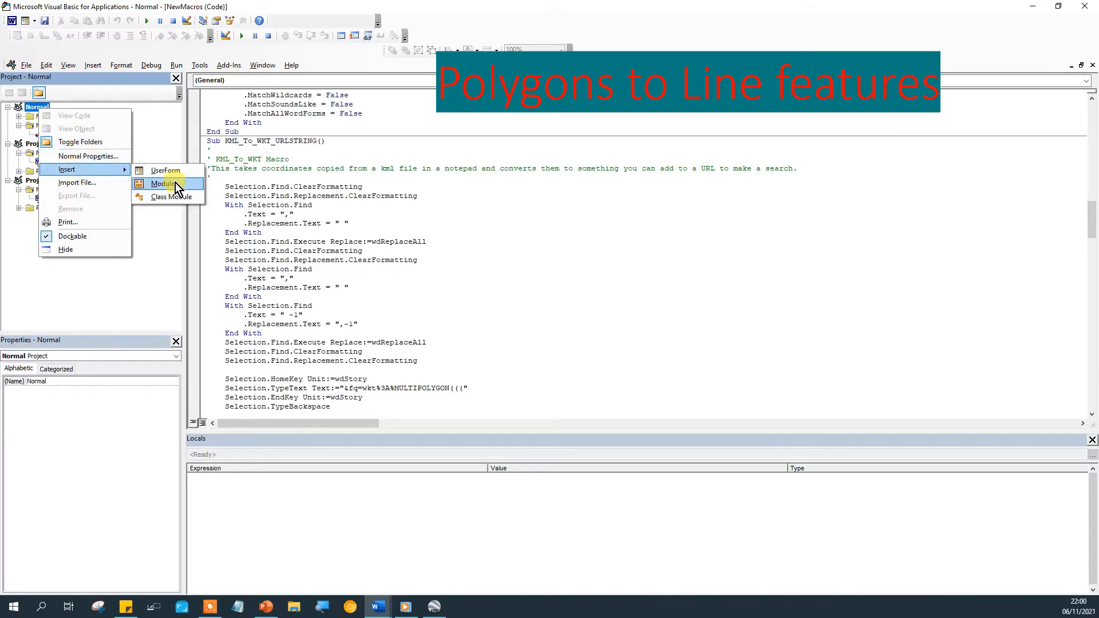
left_click(548, 277)
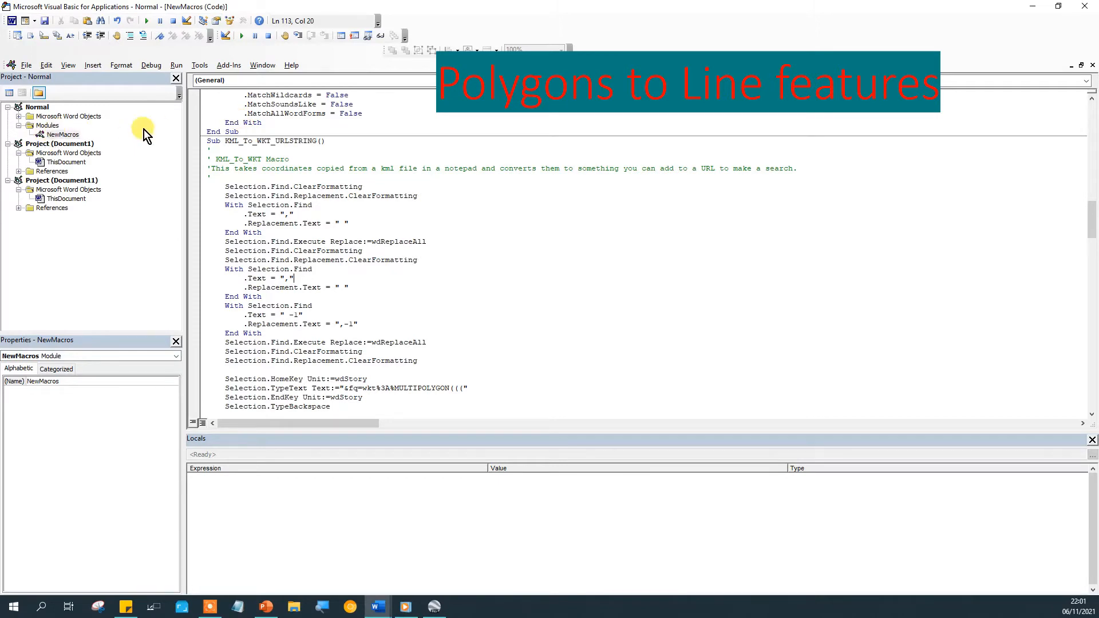
left_click(1084, 6)
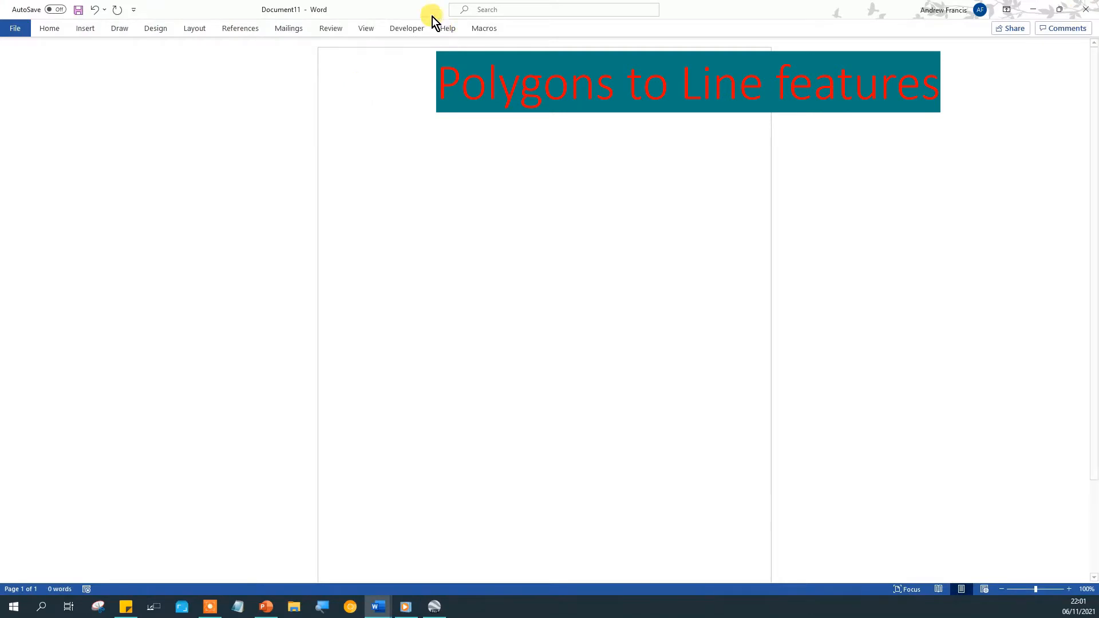
Step: Check that ConvertPolygontoLine is listed among the macros in Normal.dotm, dismiss the list and close the blank Word document
left_click(409, 30)
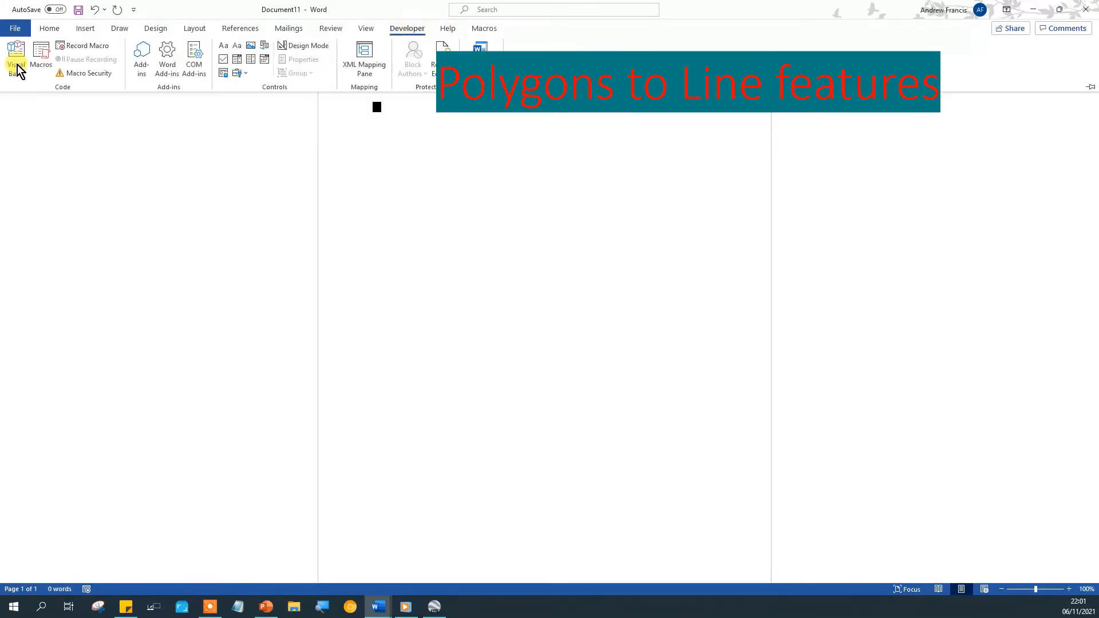
left_click(41, 65)
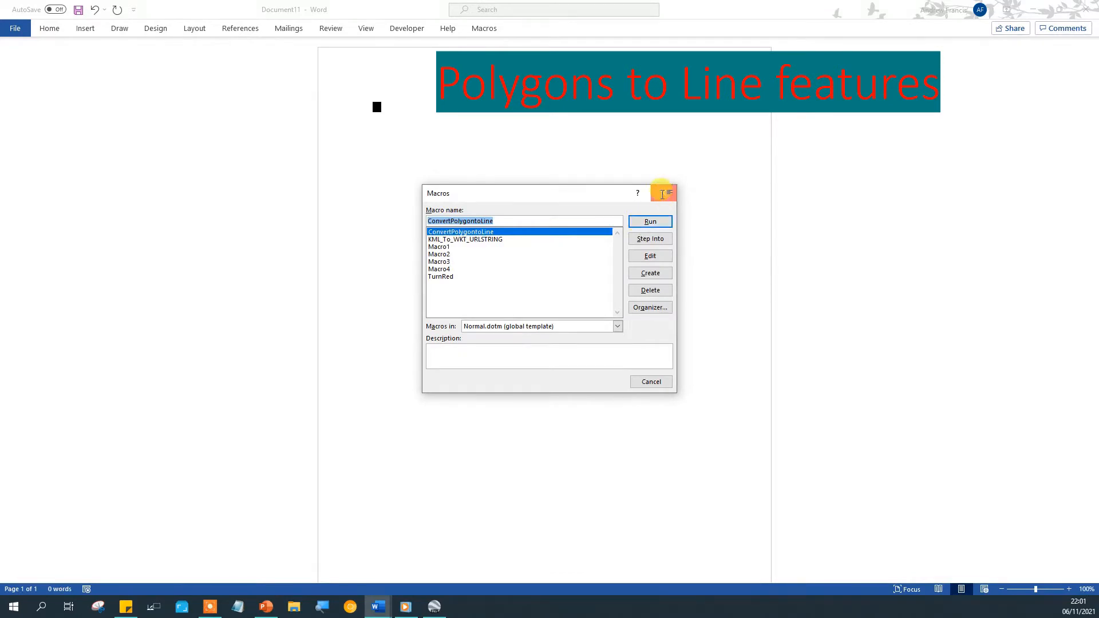
left_click(662, 194)
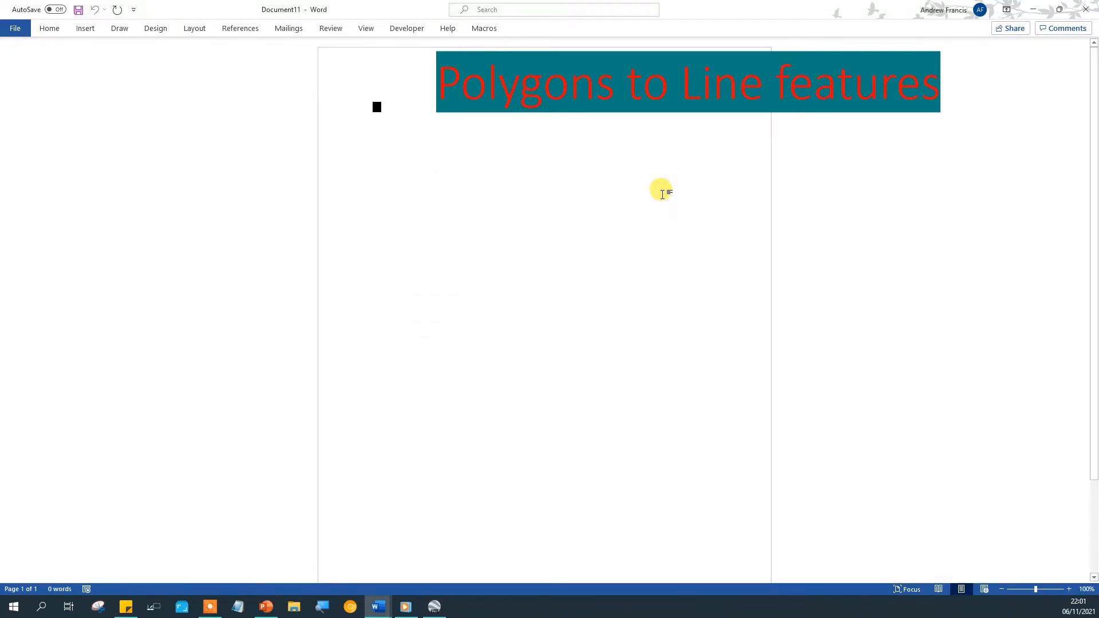
left_click(1087, 13)
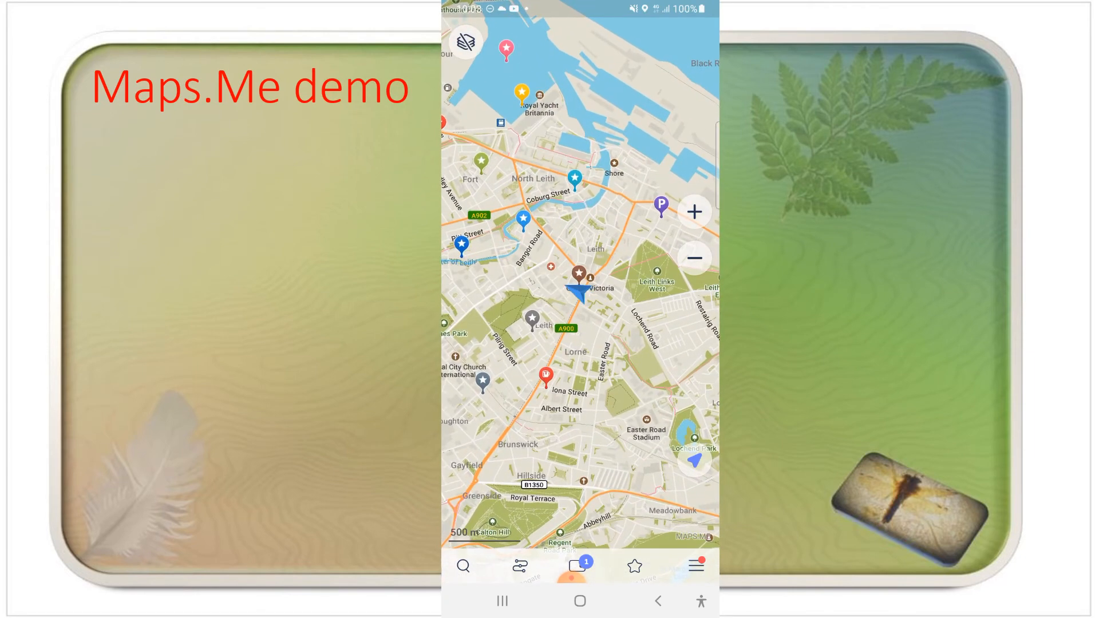
Step: Open the Blue Grey bookmark for editing, inspect the available bookmark colours and leave without changing anything
left_click_drag(550, 309, 610, 296)
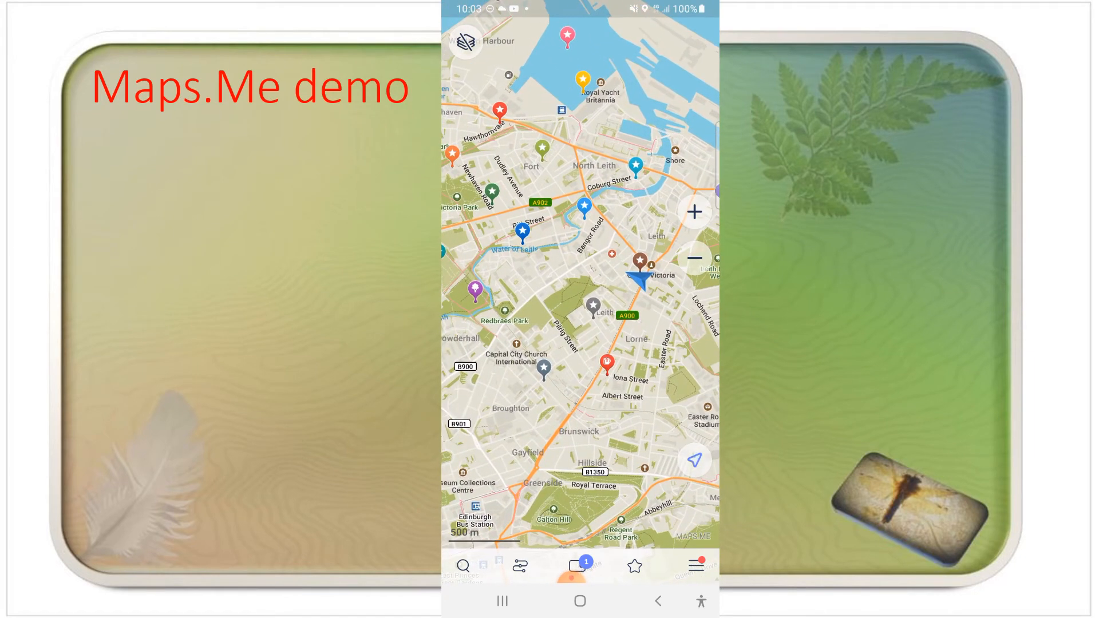
left_click(544, 381)
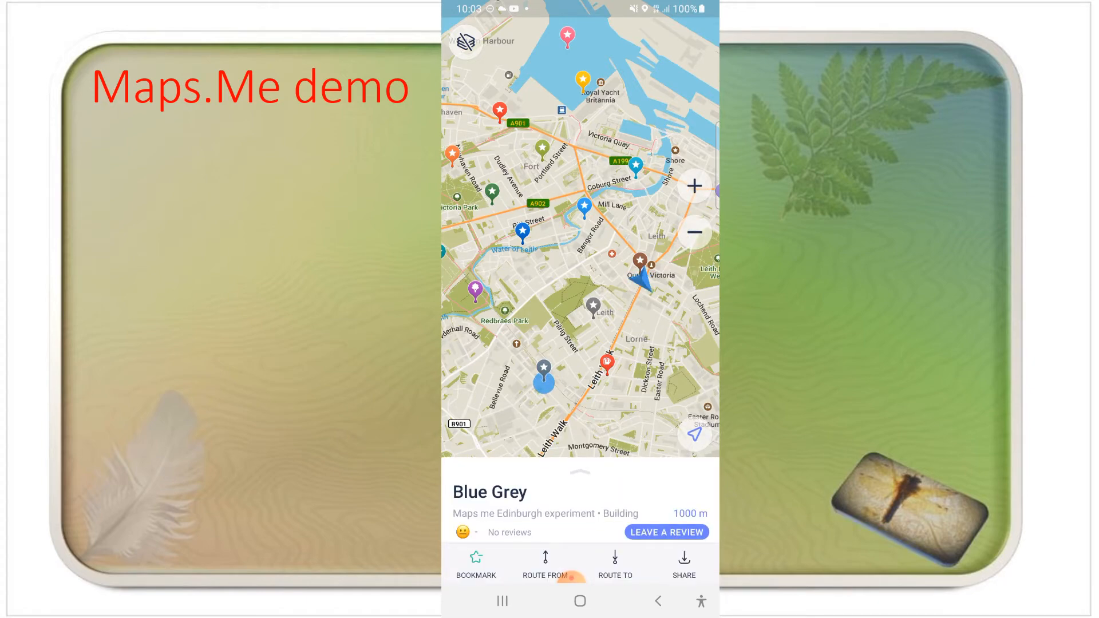
left_click_drag(580, 487, 580, 246)
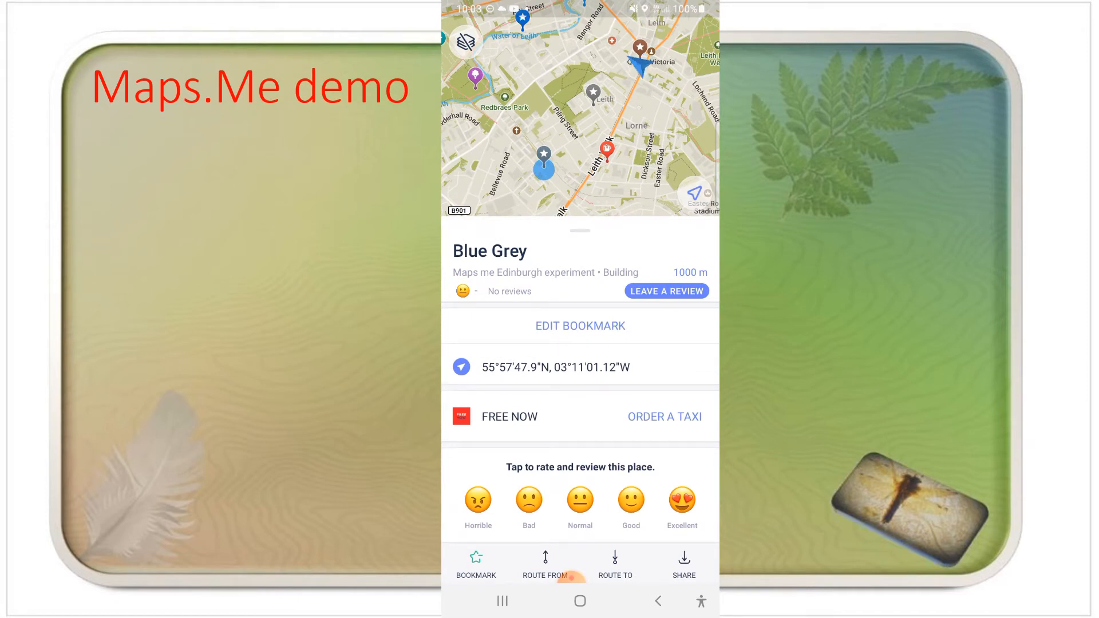
left_click(580, 325)
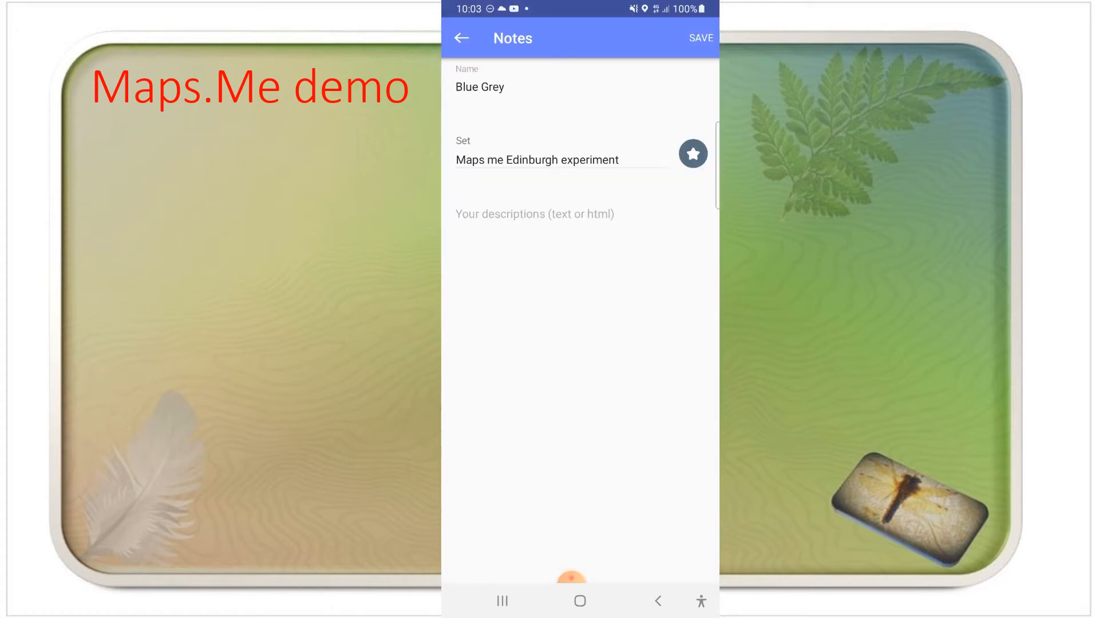
left_click(693, 154)
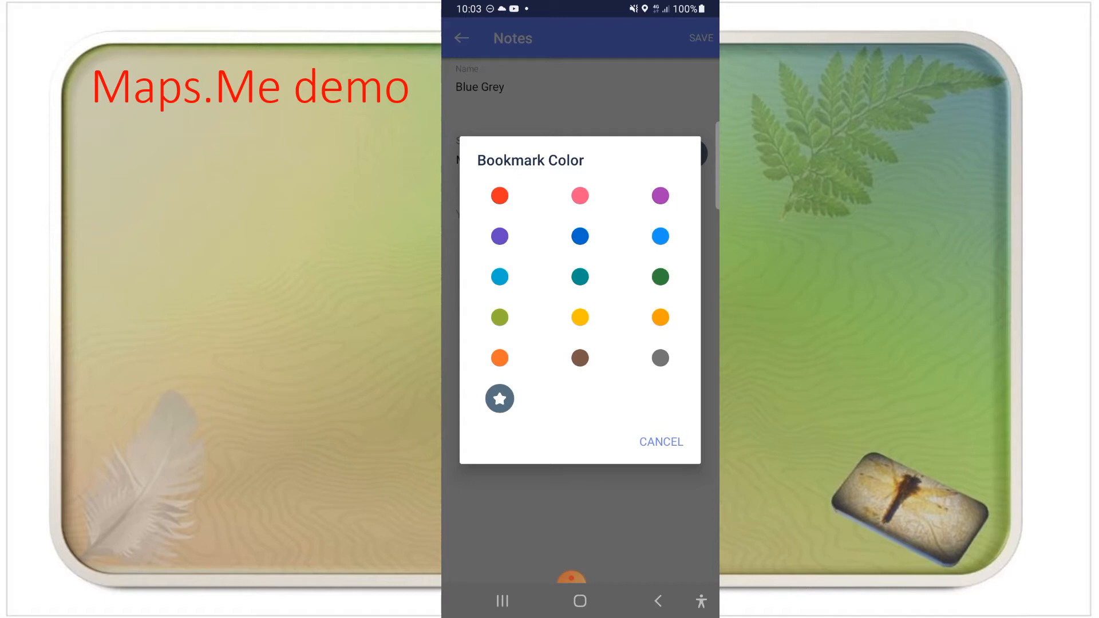
left_click(658, 601)
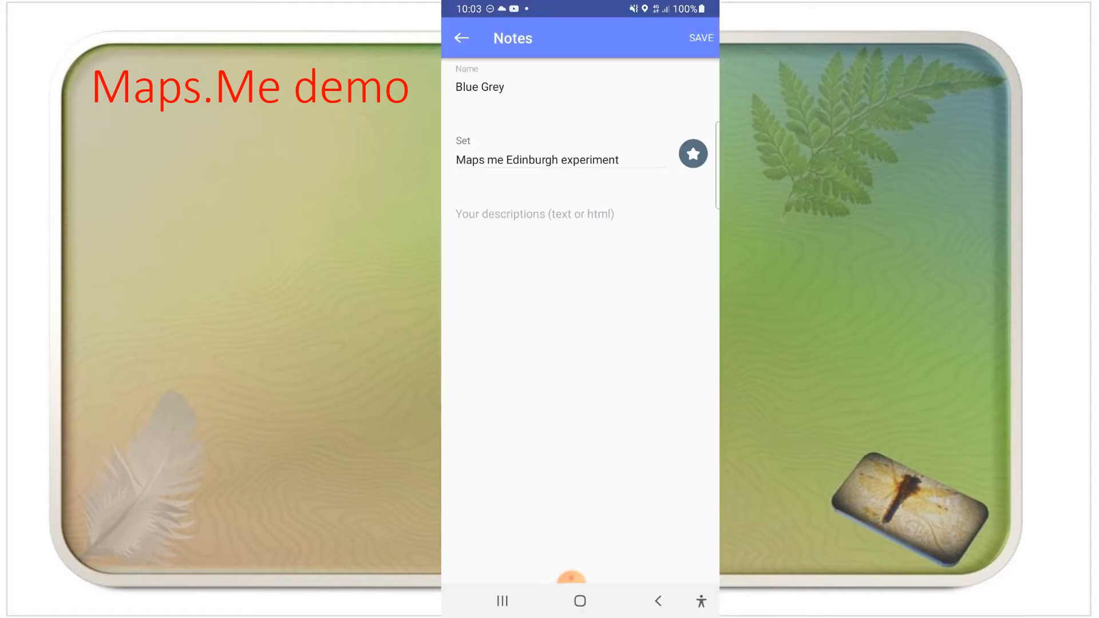
left_click(657, 601)
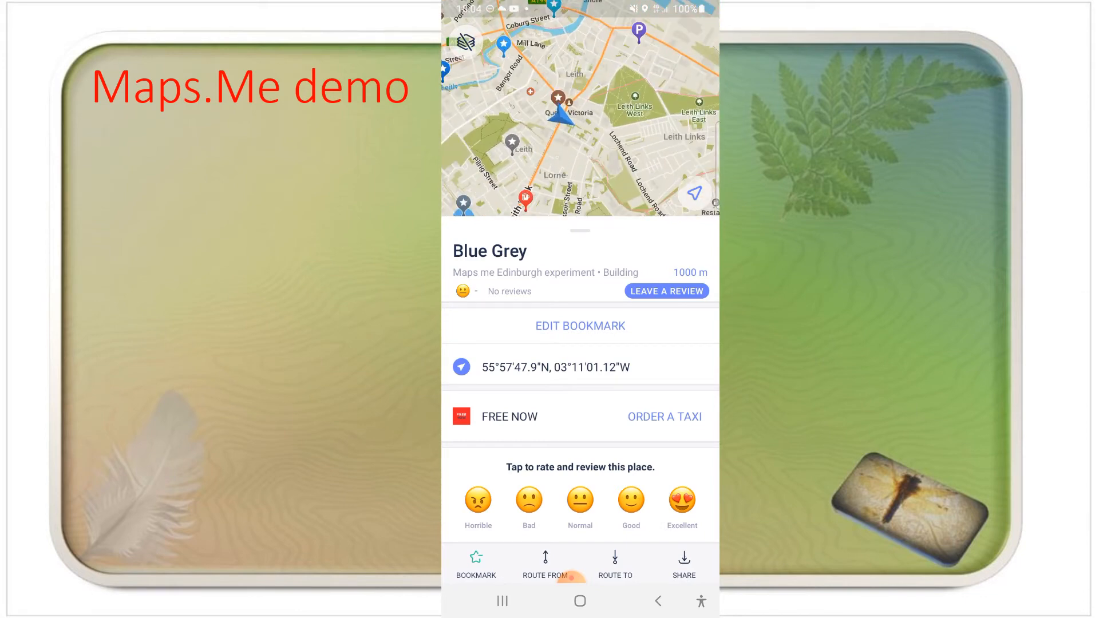
Step: Bookmark the lawn beside Lochend Road and the New Park building southwest of Easter Road Stadium
left_click(623, 160)
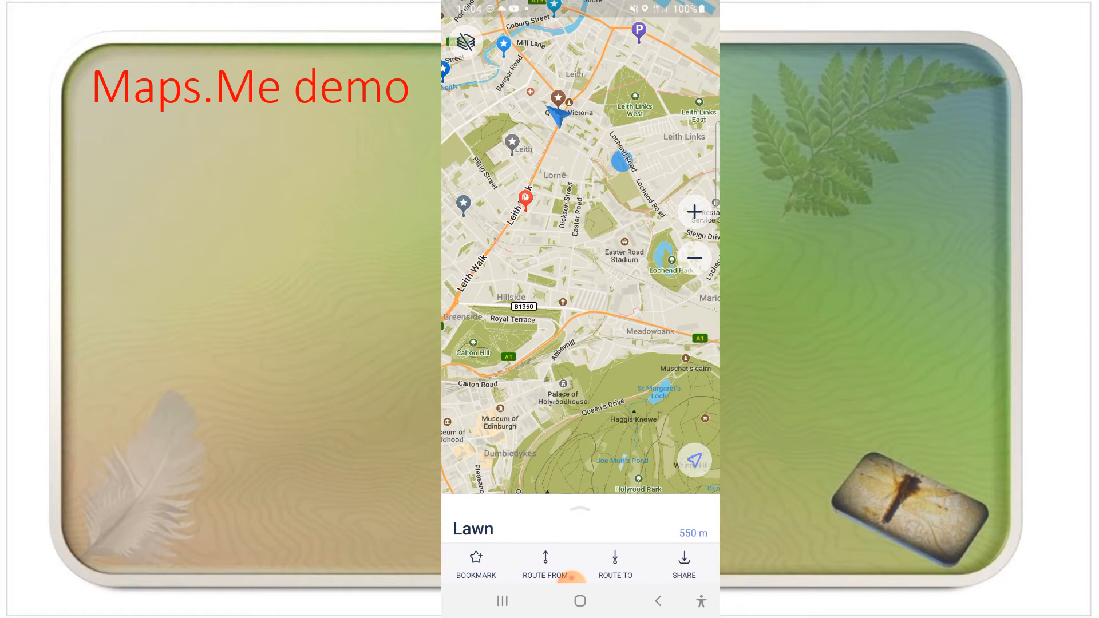
left_click(475, 564)
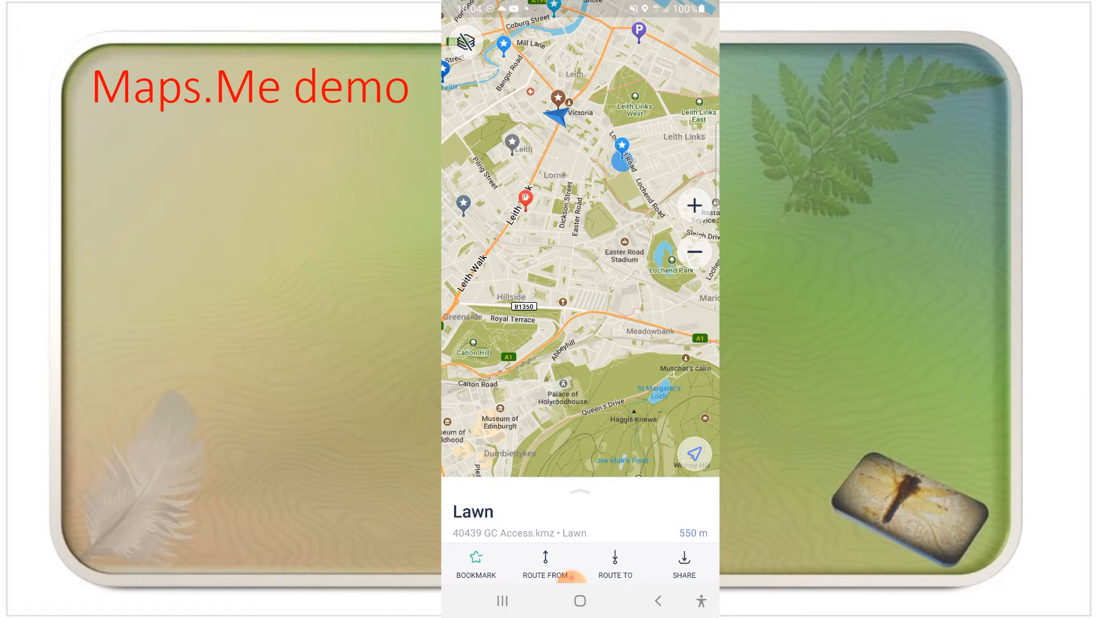
left_click(592, 271)
left_click(476, 564)
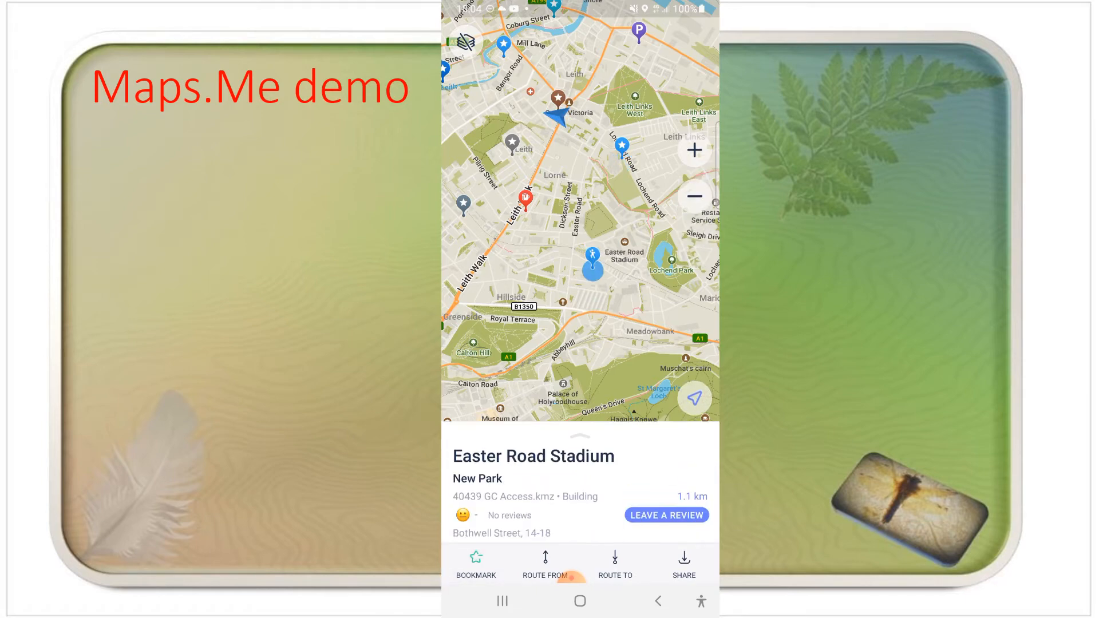
Step: Examine the two new bookmarks near Easter Road Stadium and remove the one on the New Park building
left_click(592, 321)
scroll(632, 206, "up", 3)
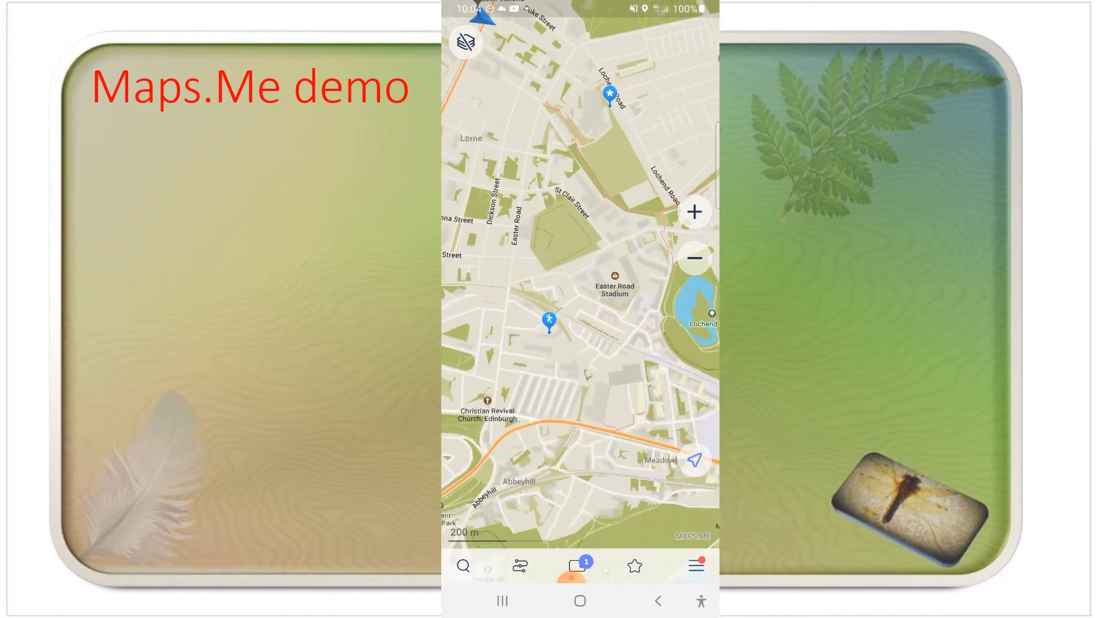
scroll(532, 306, "up", 3)
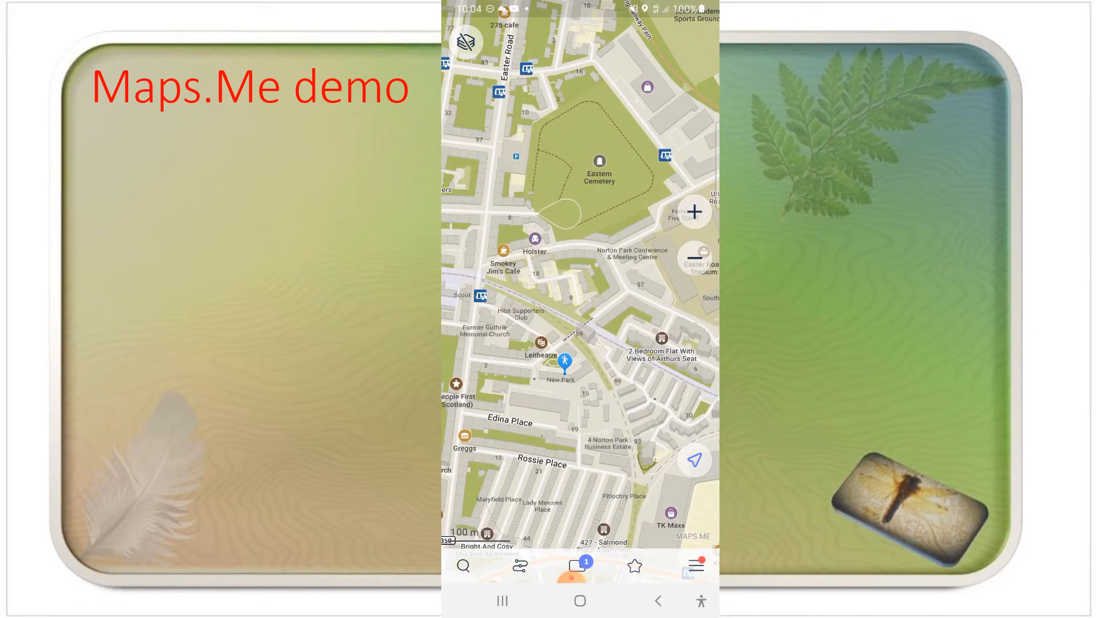
scroll(564, 367, "down", 5)
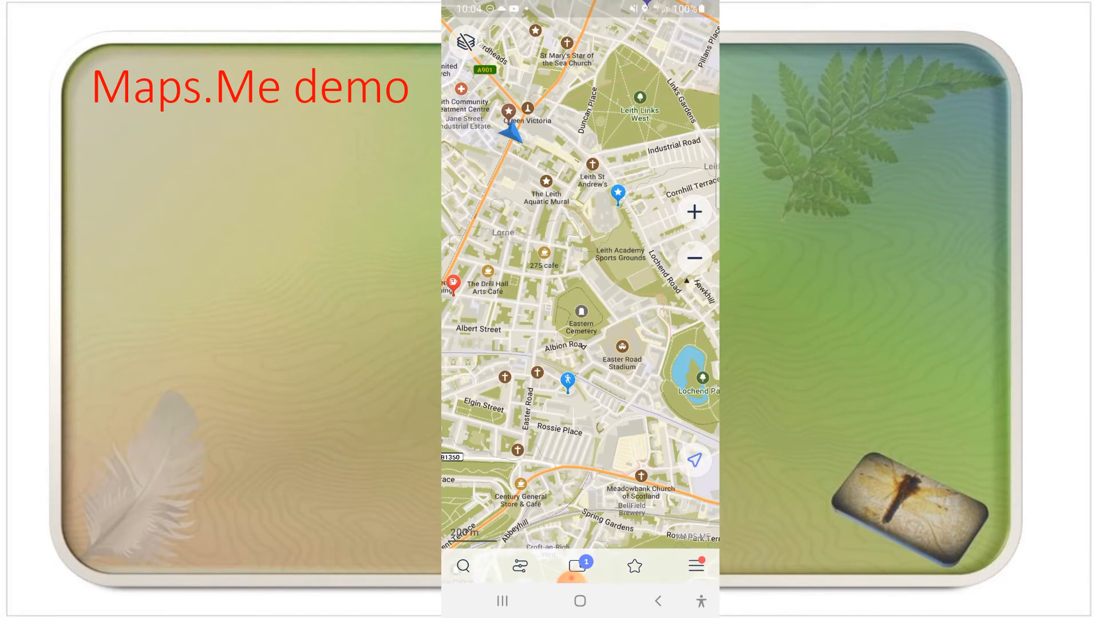
scroll(618, 166, "up", 3)
scroll(610, 166, "down", 3)
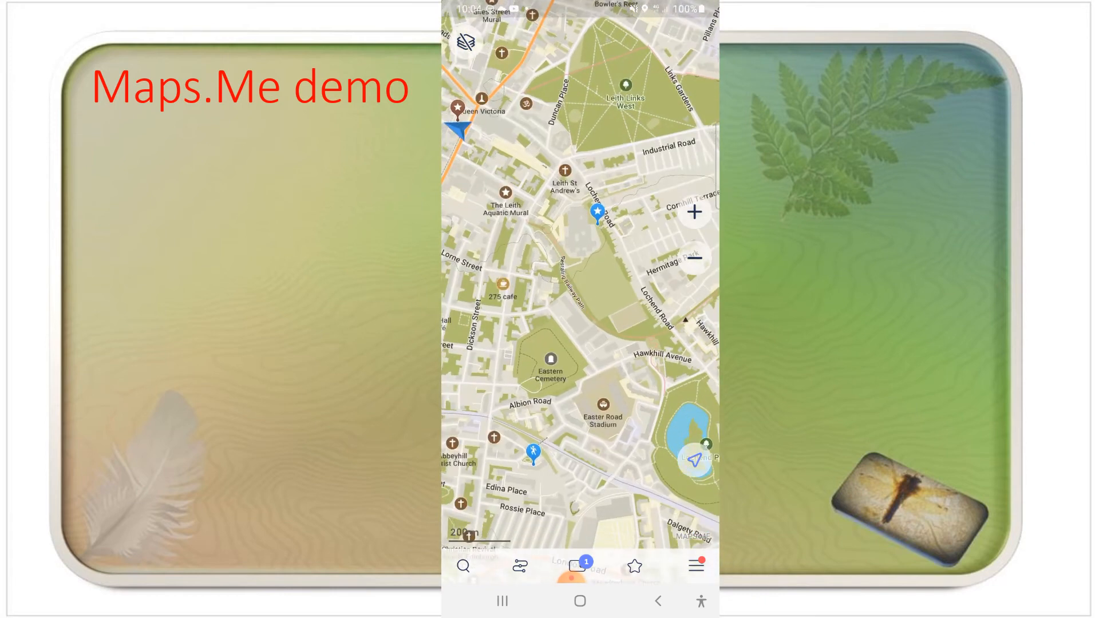
left_click(541, 438)
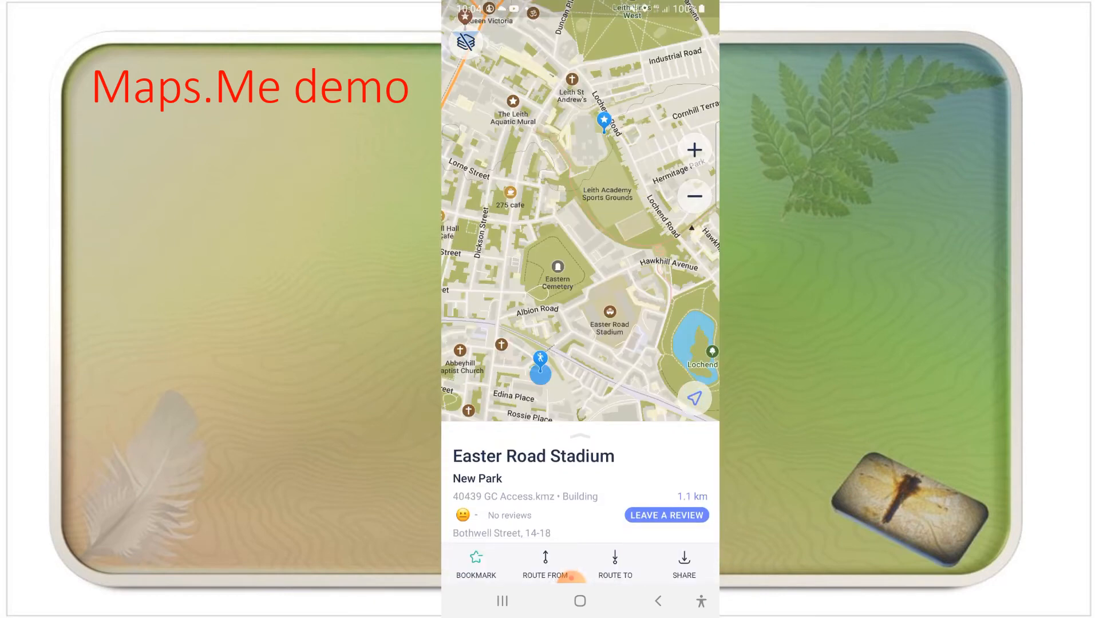
left_click(477, 565)
Step: Examine the coloured bookmarks around Leith at wide and close map scales
scroll(612, 115, "up", 4)
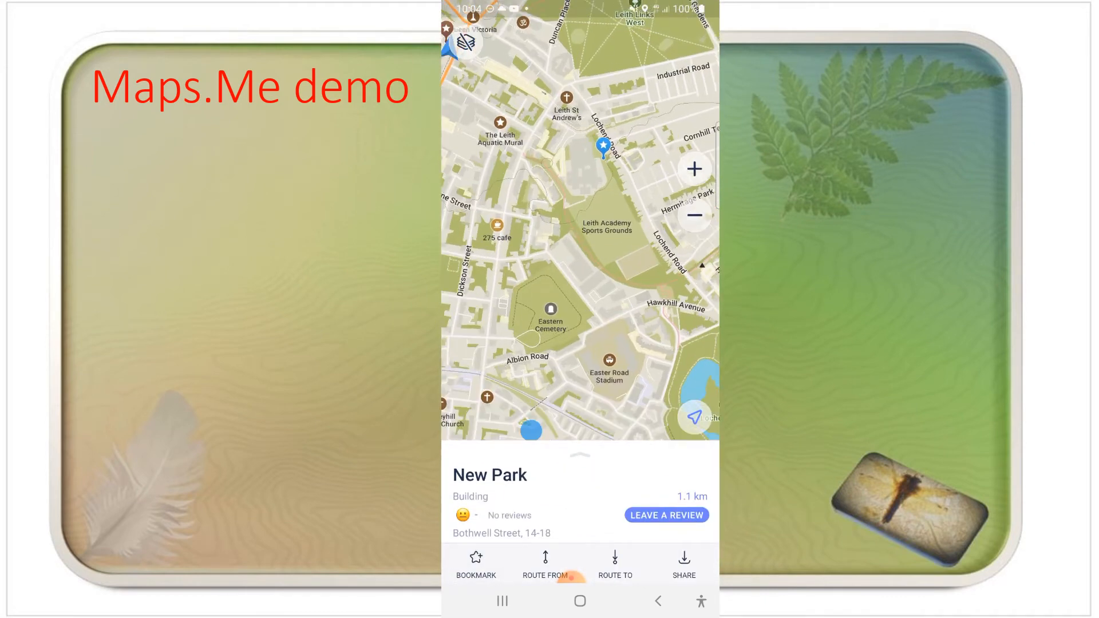
scroll(617, 250, "down", 5)
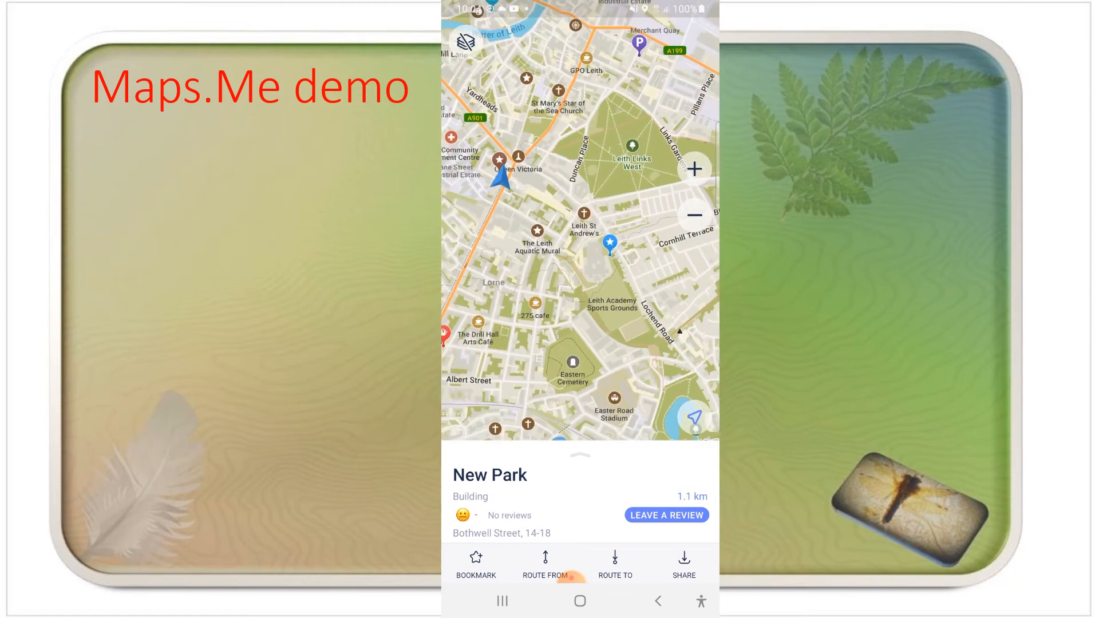
scroll(564, 400, "down", 2)
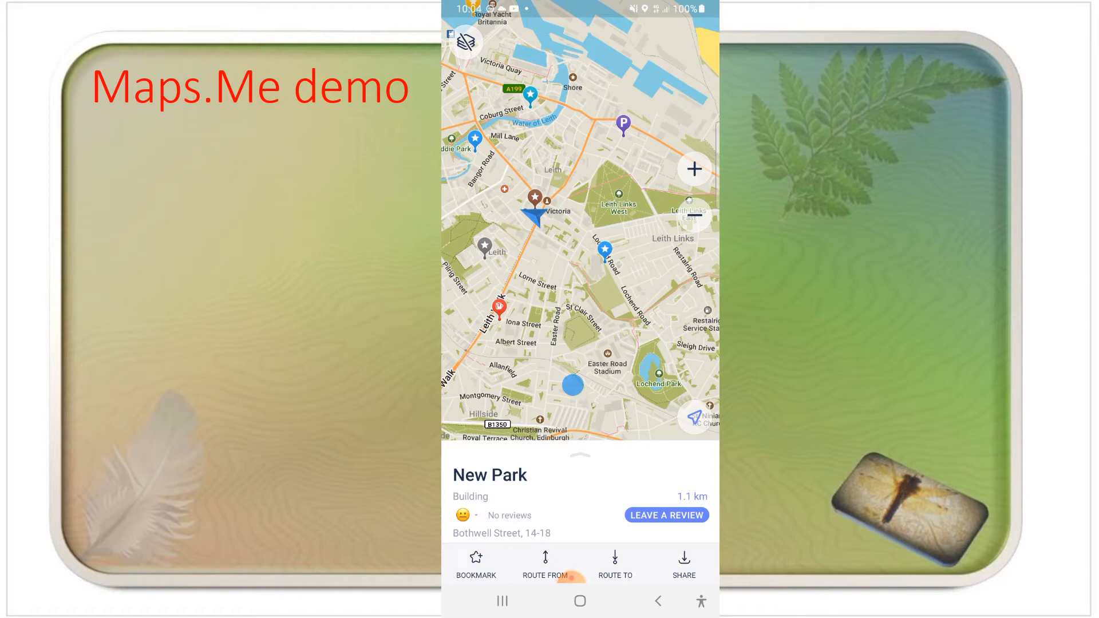
scroll(595, 261, "down", 2)
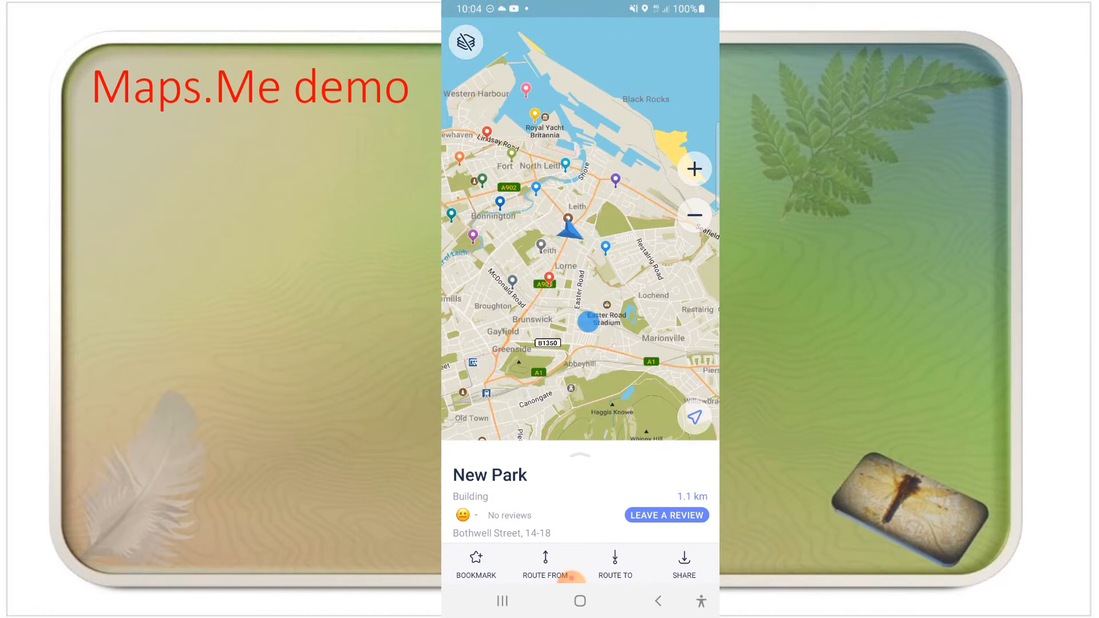
scroll(629, 152, "up", 3)
scroll(564, 229, "up", 2)
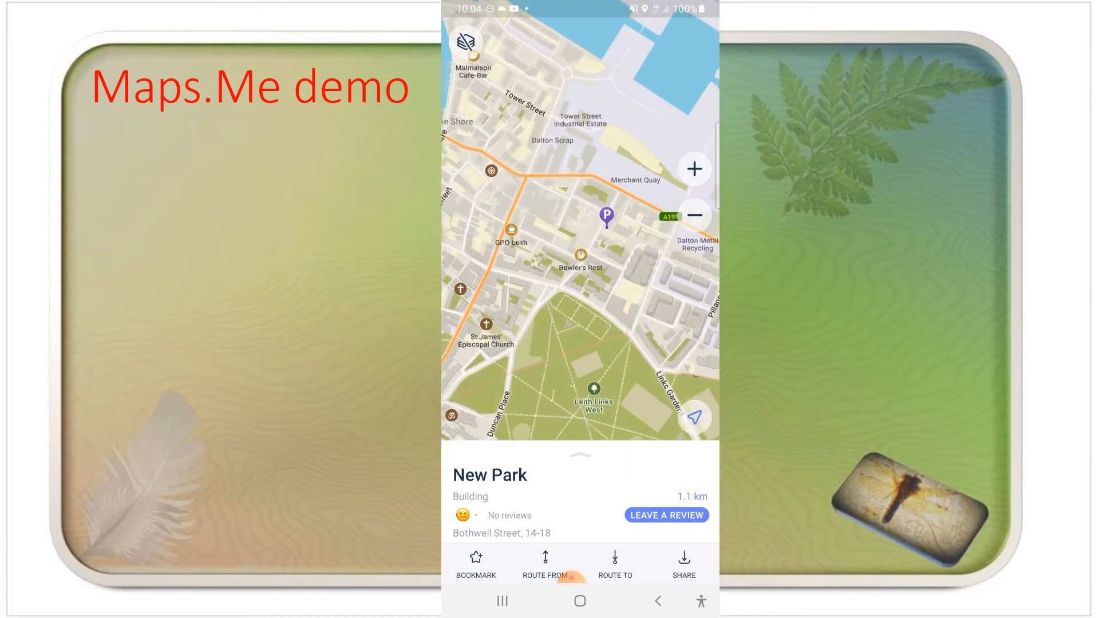
scroll(664, 124, "down", 3)
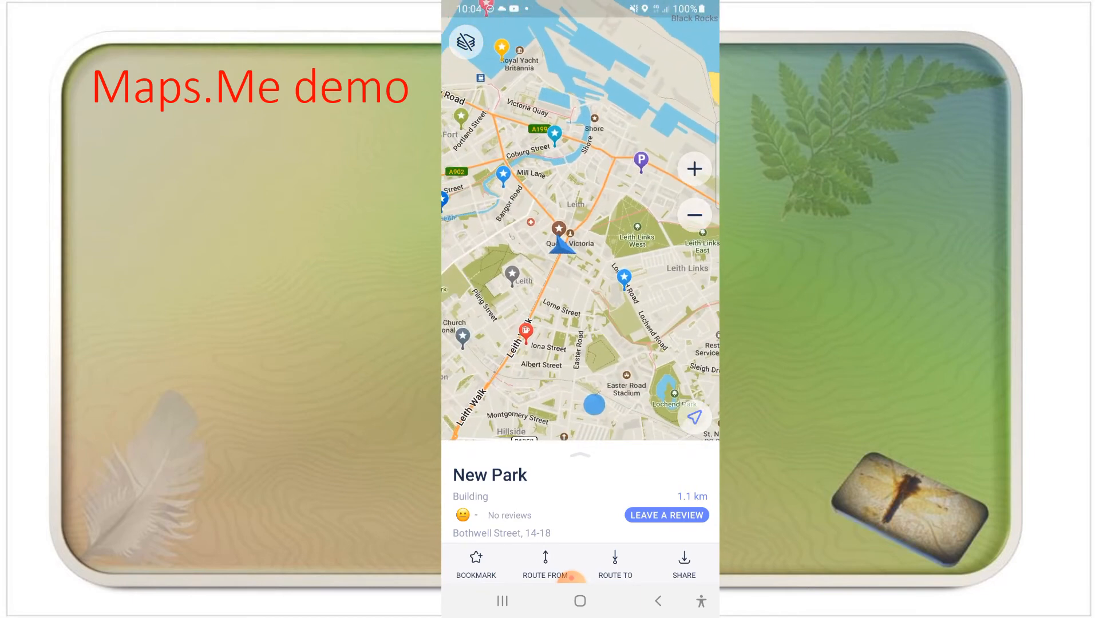
Step: Select the Cyan bookmark on Coburg Street and examine the map detail around Eastern Cemetery and the hill footpaths and contours
left_click(555, 146)
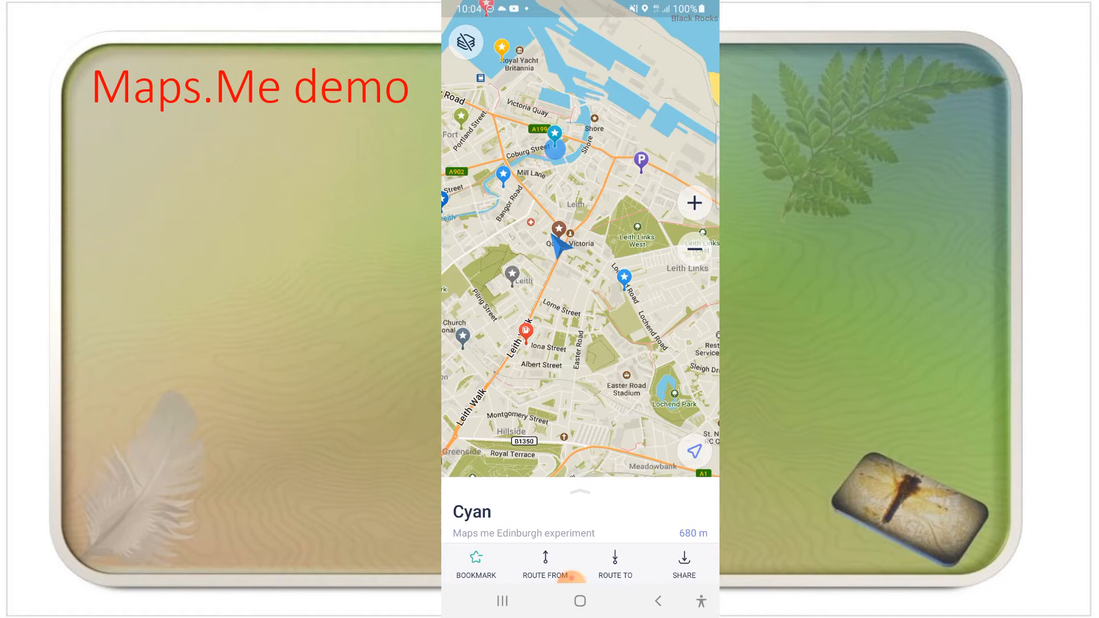
scroll(610, 349, "up", 5)
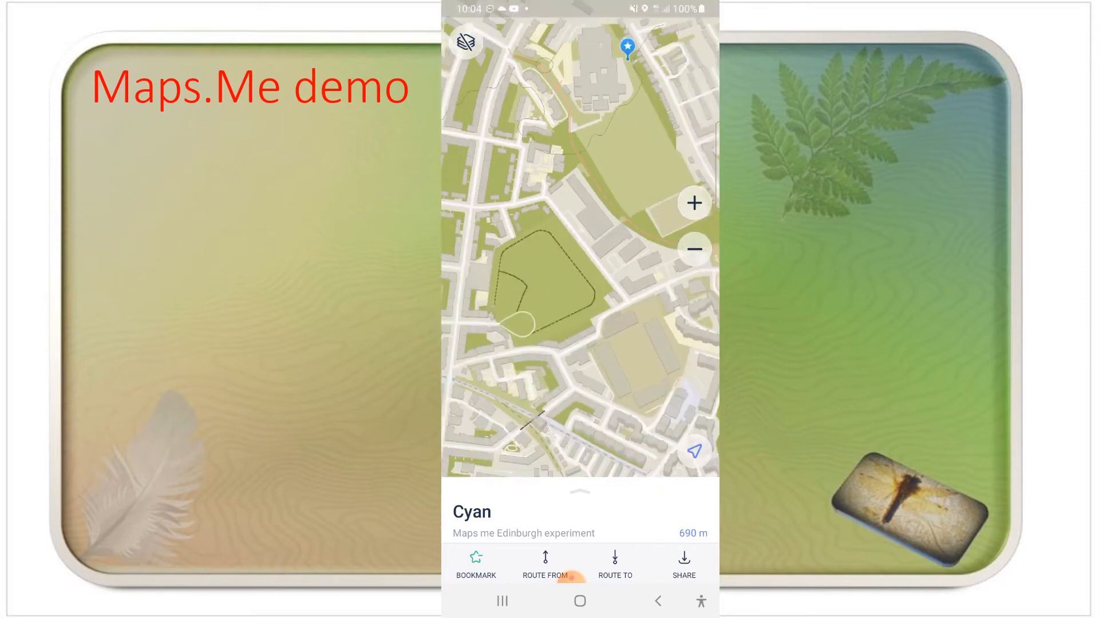
scroll(550, 286, "up", 3)
scroll(624, 217, "down", 1)
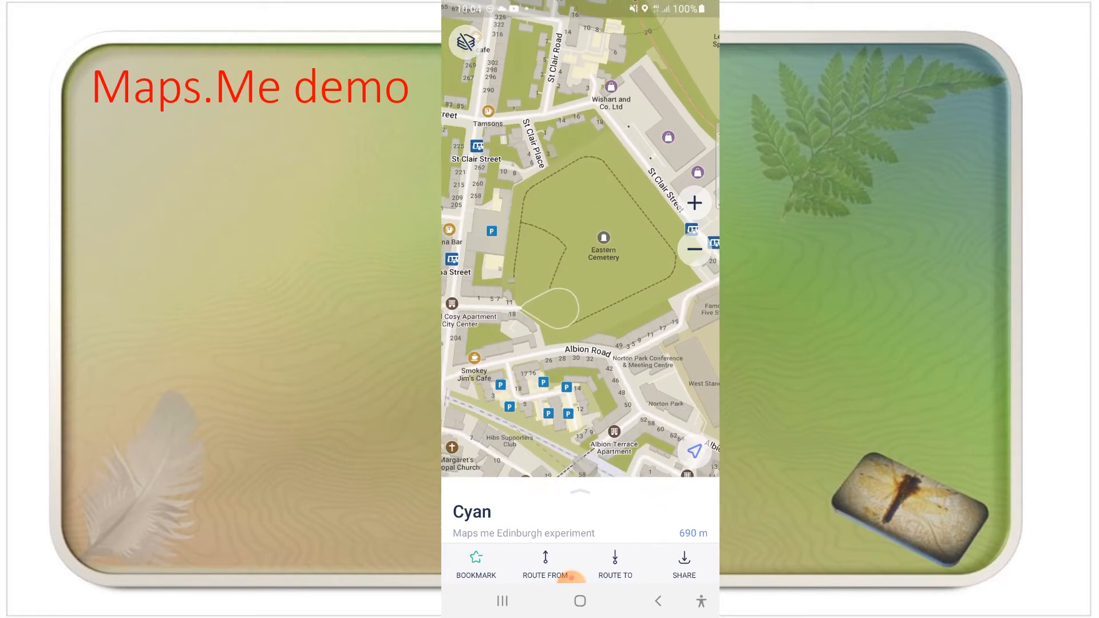
scroll(580, 241, "down", 10)
scroll(580, 218, "up", 5)
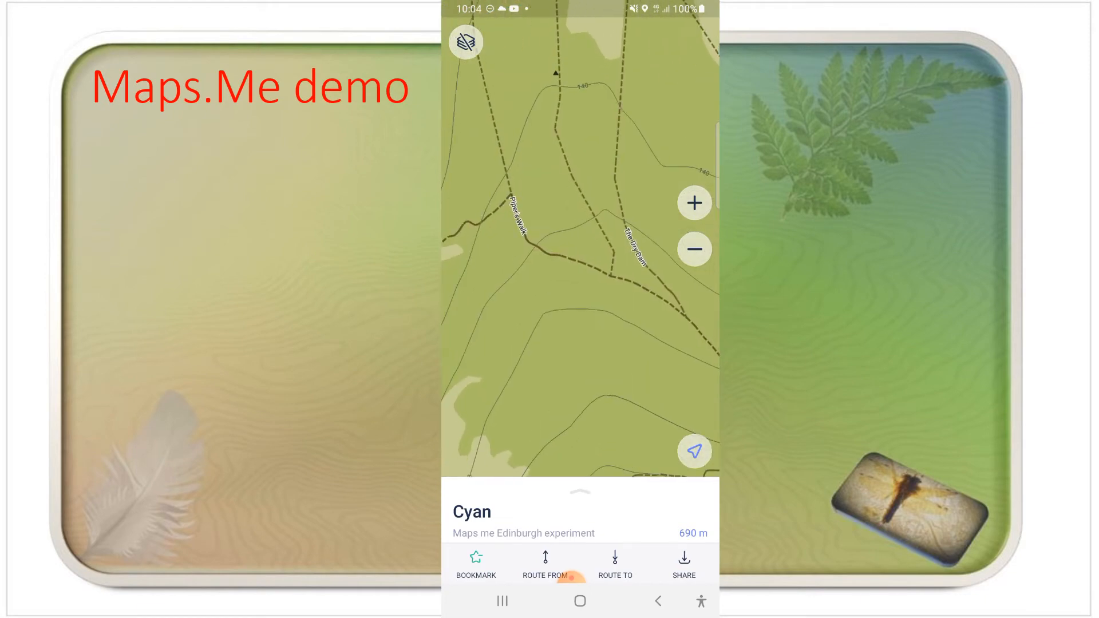
Step: Compare the map detail of Holyrood Park and southern Edinburgh at several scales, from local paths to the whole city
scroll(581, 241, "down", 3)
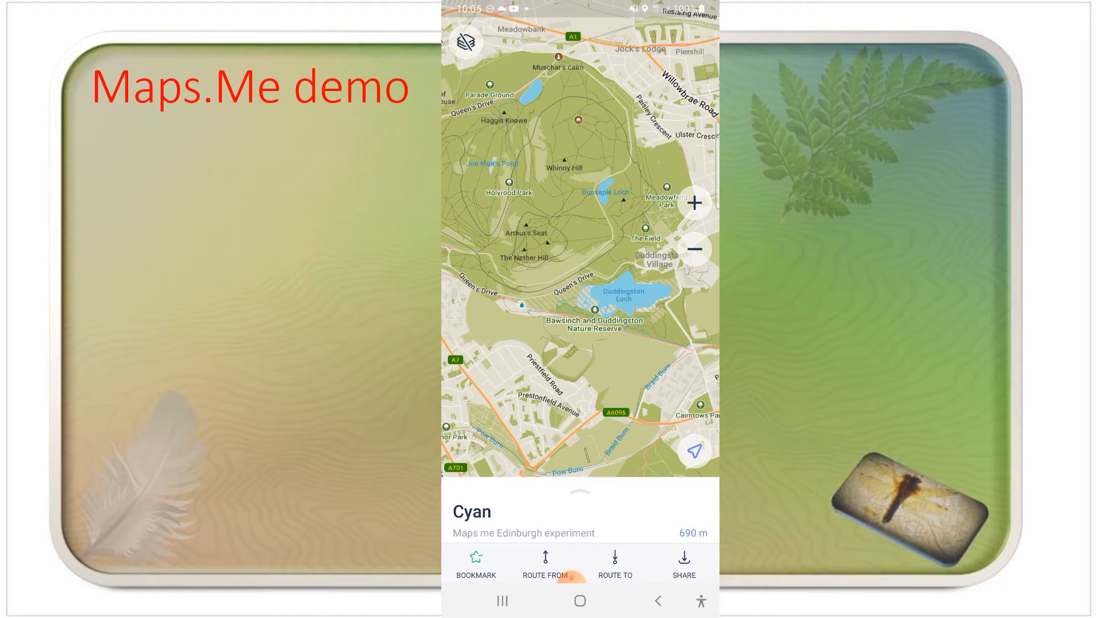
scroll(580, 239, "up", 3)
scroll(581, 238, "down", 4)
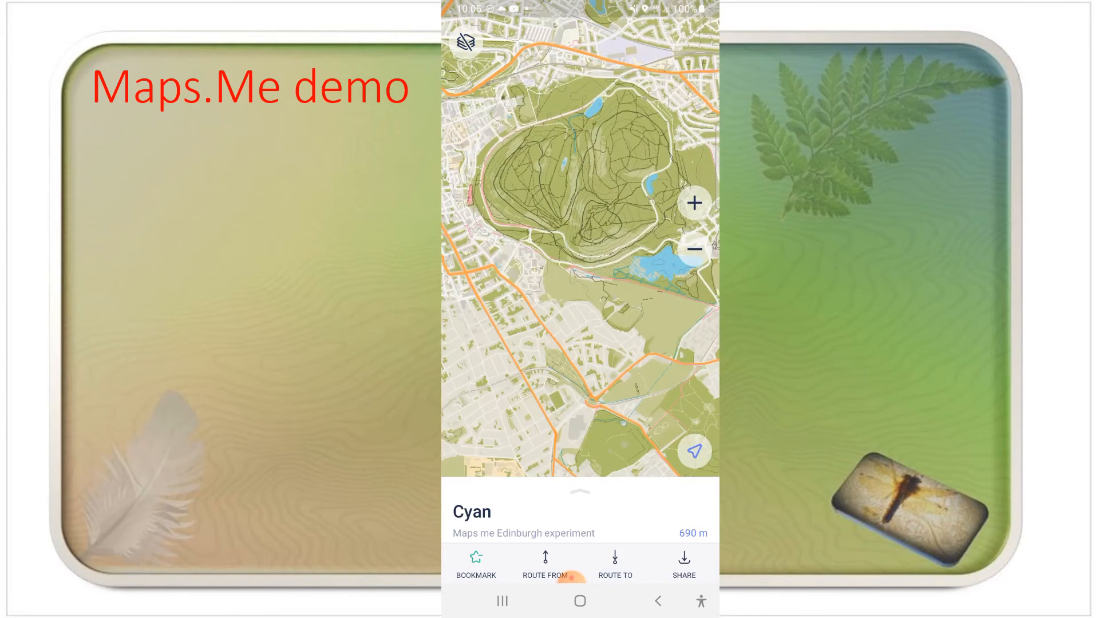
scroll(580, 238, "down", 5)
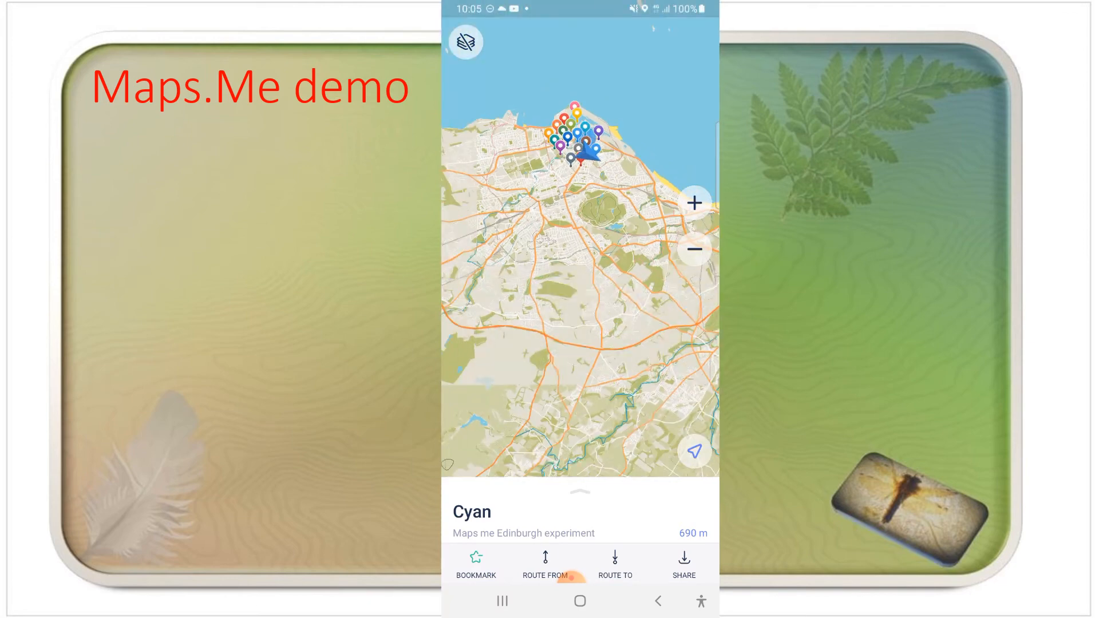
scroll(581, 238, "down", 3)
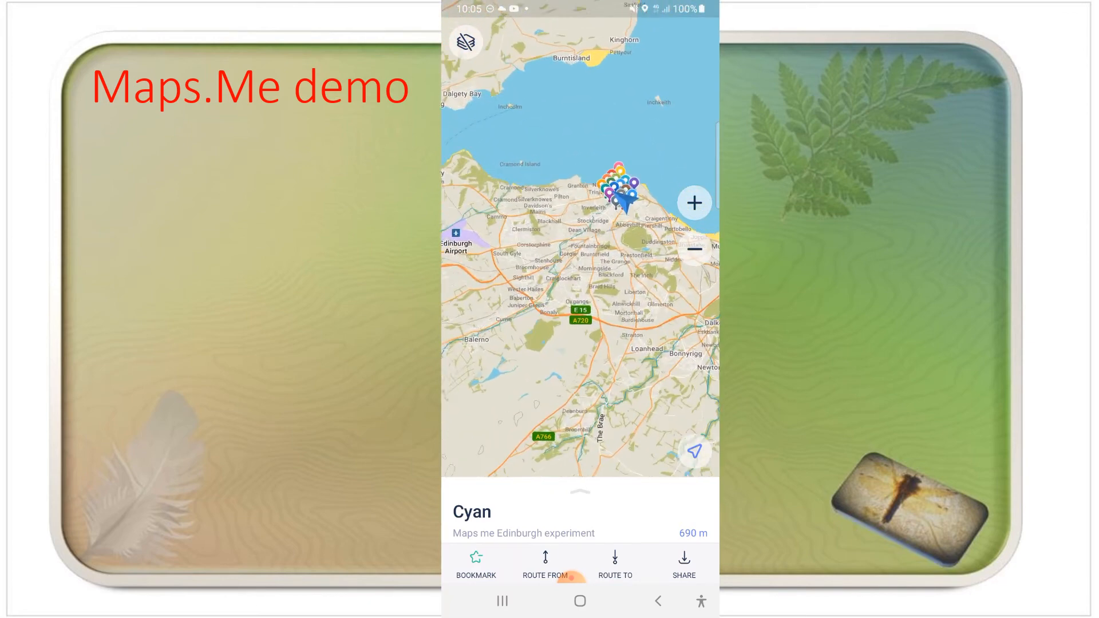
scroll(580, 239, "up", 5)
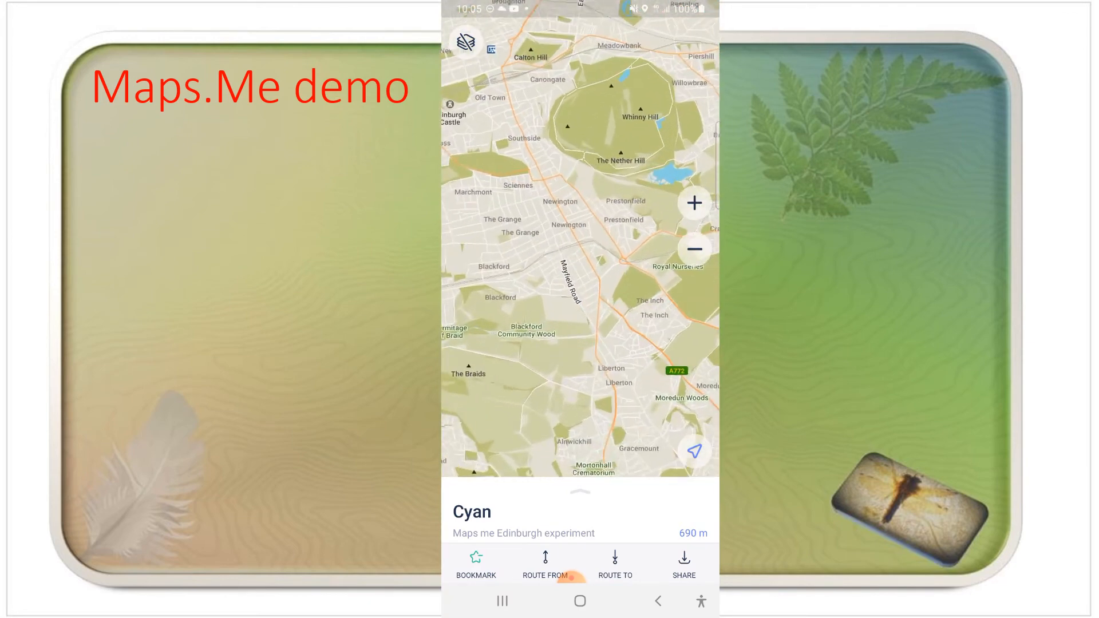
scroll(581, 238, "down", 4)
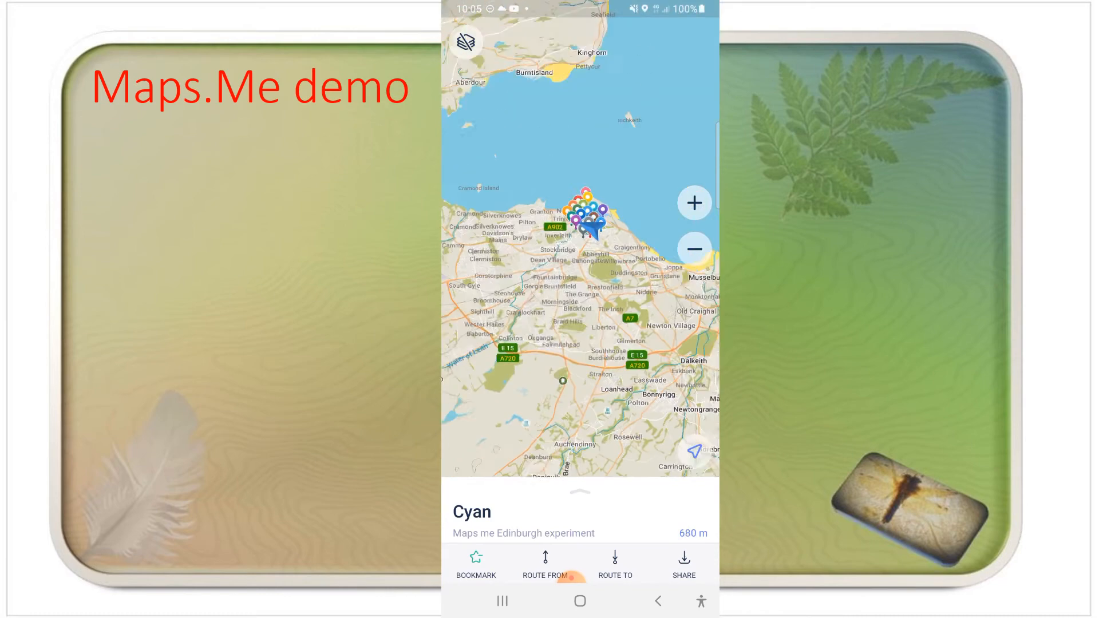
scroll(581, 239, "down", 3)
Step: Expand the Cyan bookmark's details and examine the peaks and paths of Holyrood Park on the map
left_click(580, 492)
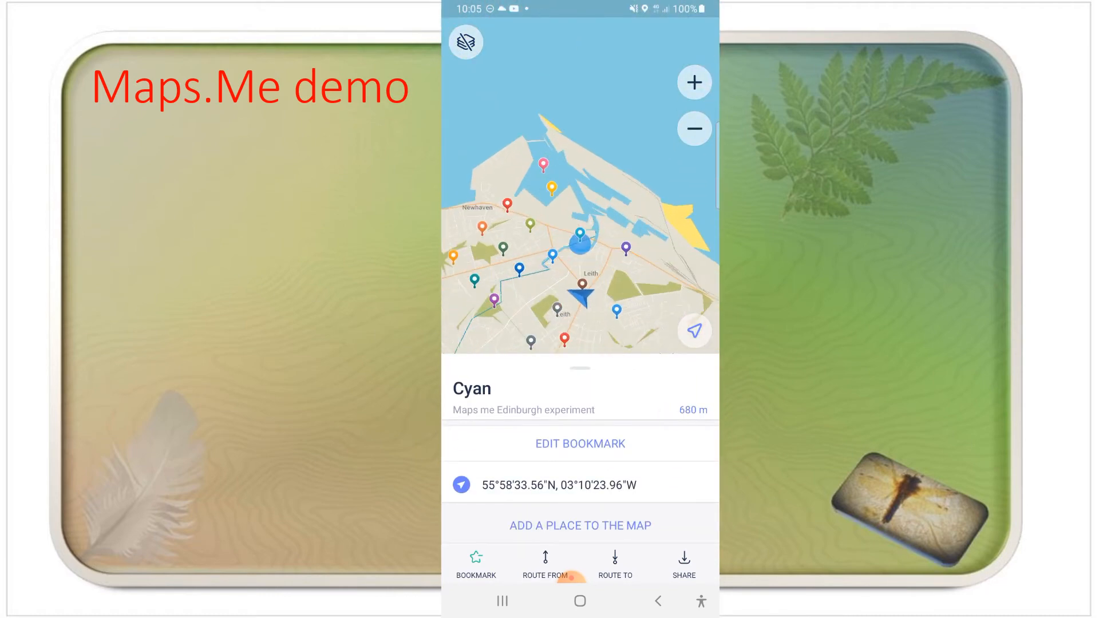
scroll(580, 238, "up", 3)
scroll(581, 186, "down", 3)
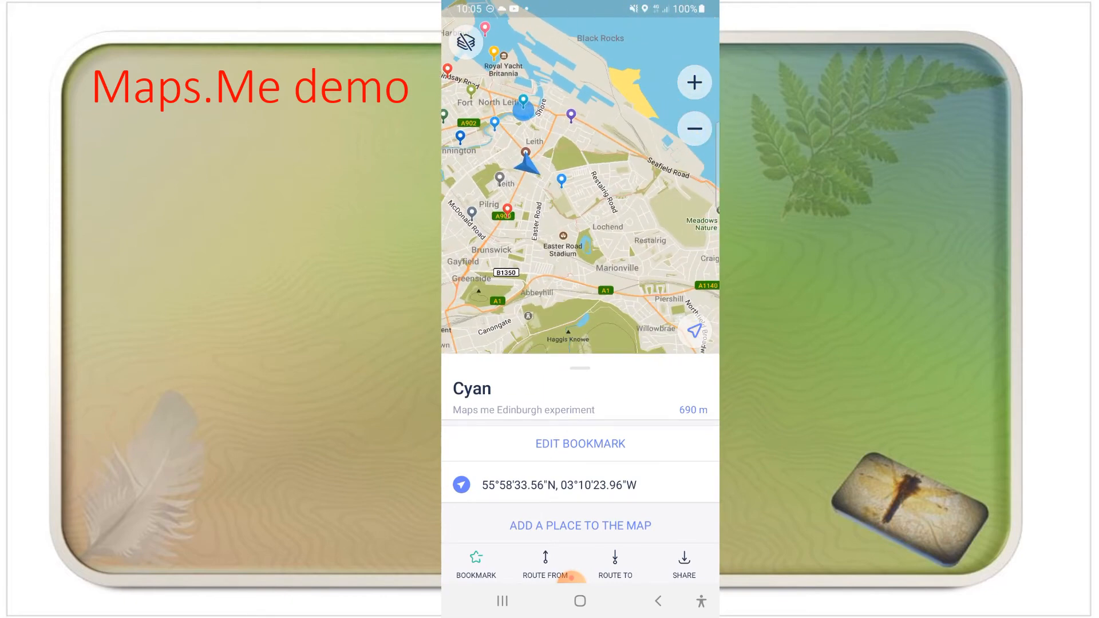
left_click_drag(572, 275, 581, 98)
scroll(581, 186, "up", 3)
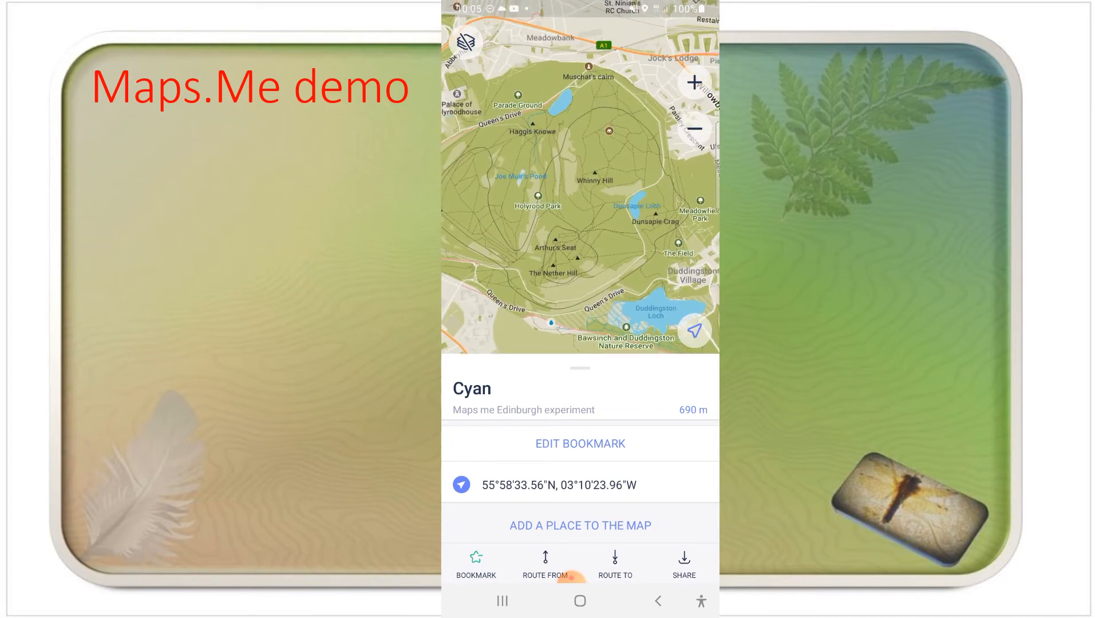
scroll(580, 186, "down", 3)
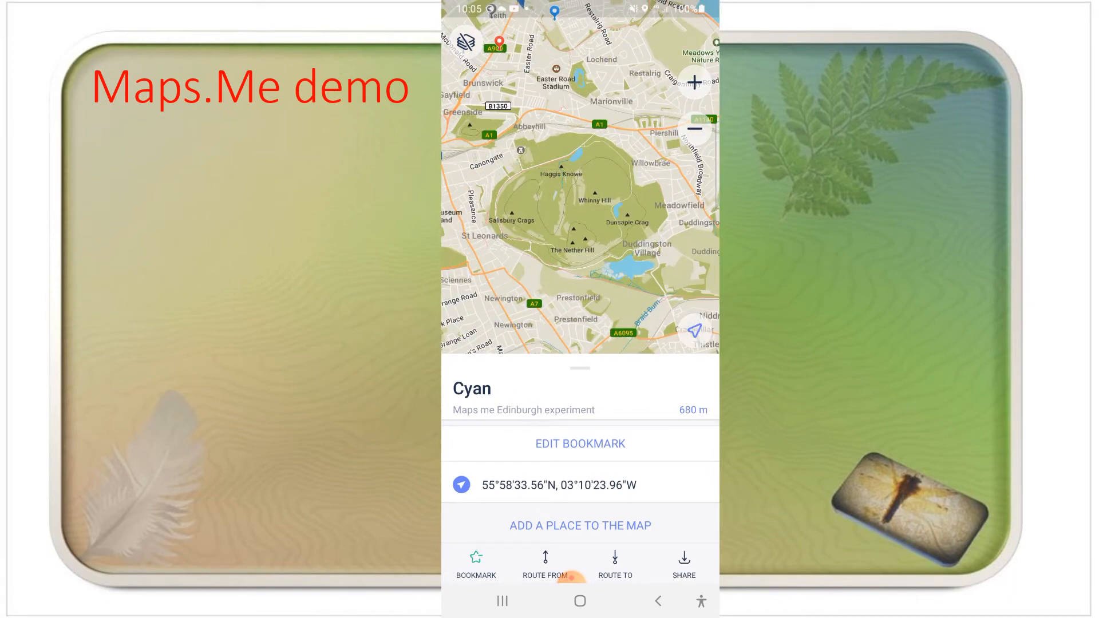
Step: Compare Holyrood Park and southern Edinburgh at wide and close map scales, and close the Cyan bookmark's details
scroll(580, 178, "down", 3)
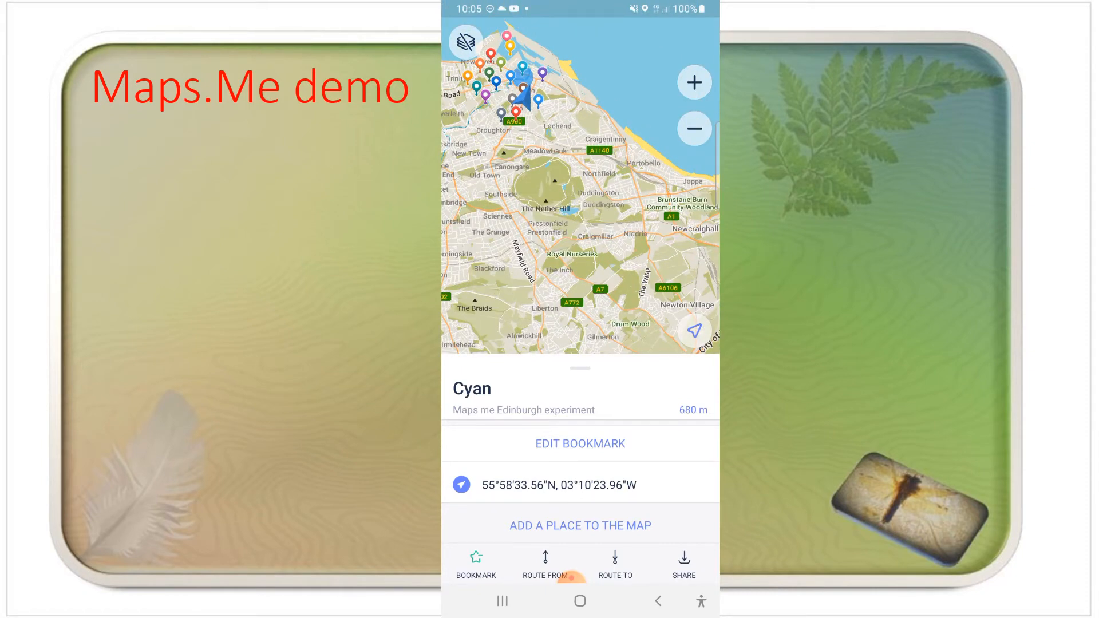
scroll(581, 177, "up", 3)
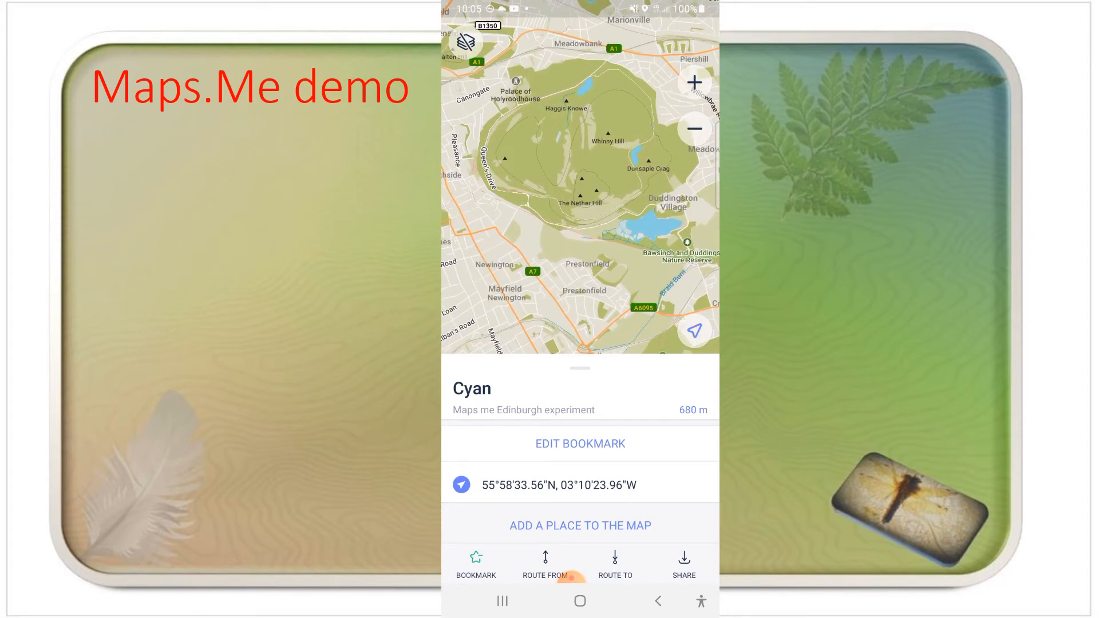
left_click(657, 601)
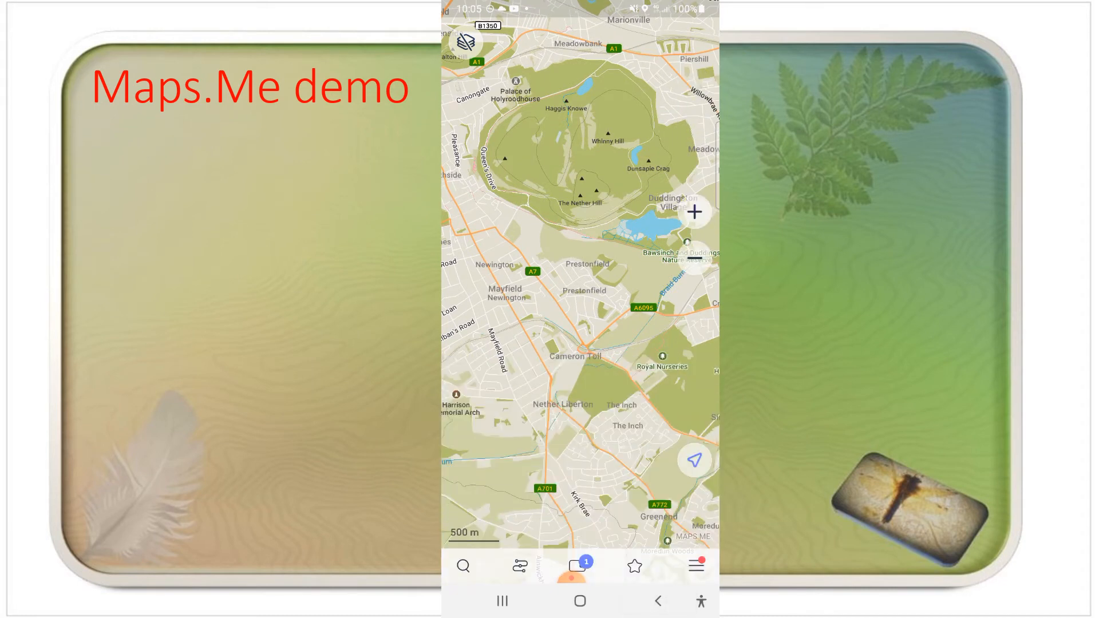
Step: Try the route planner with Cameron Toll selected on the map and walking as the travel mode
left_click(577, 567)
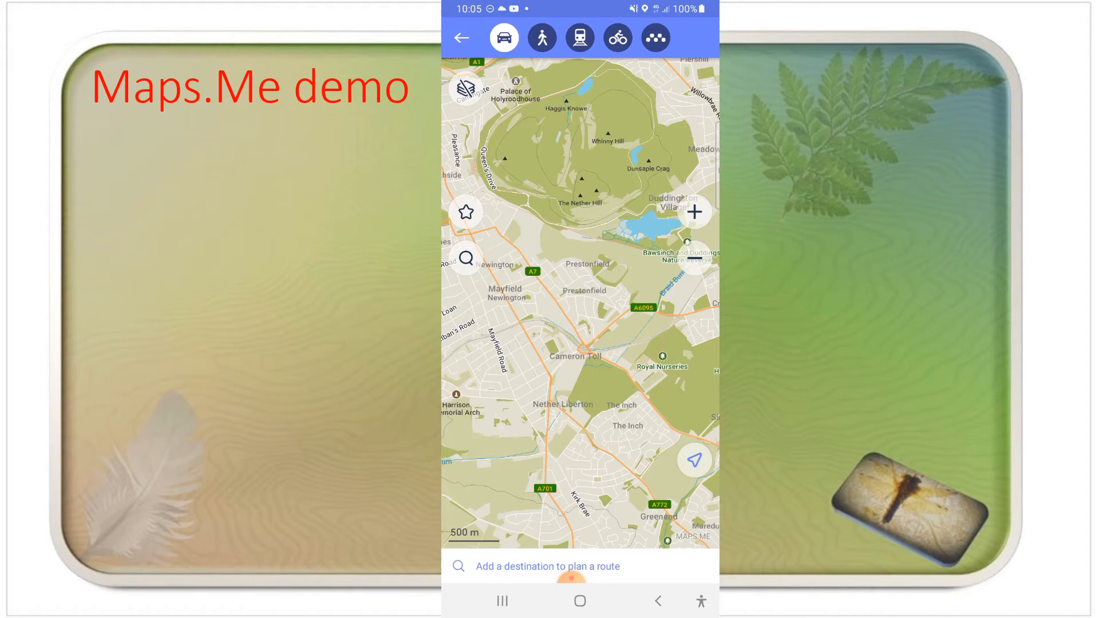
left_click(588, 343)
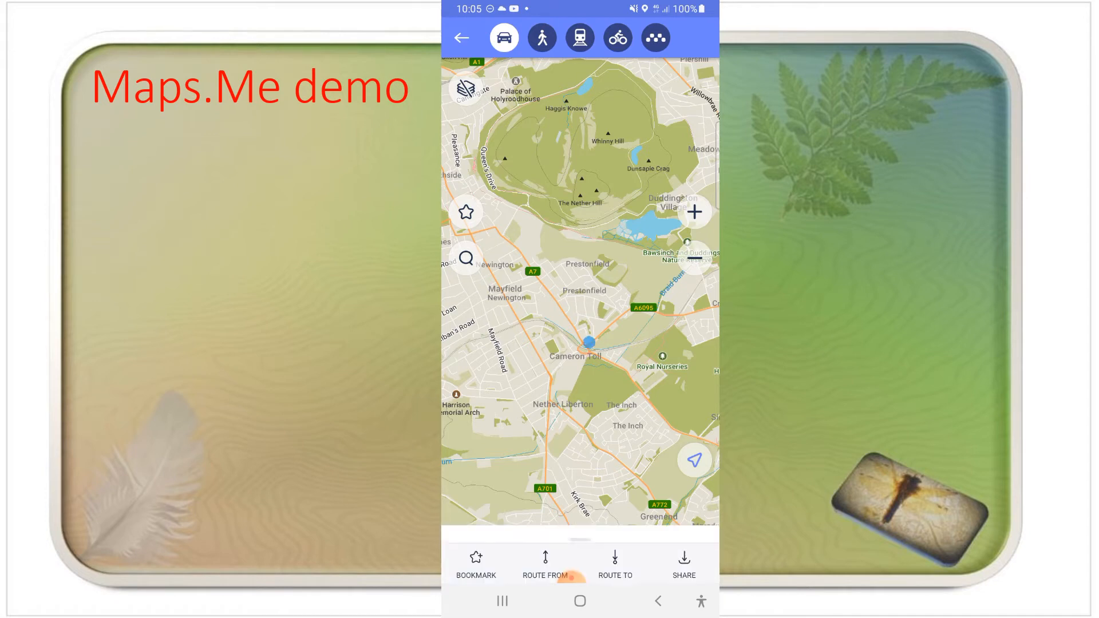
left_click(542, 38)
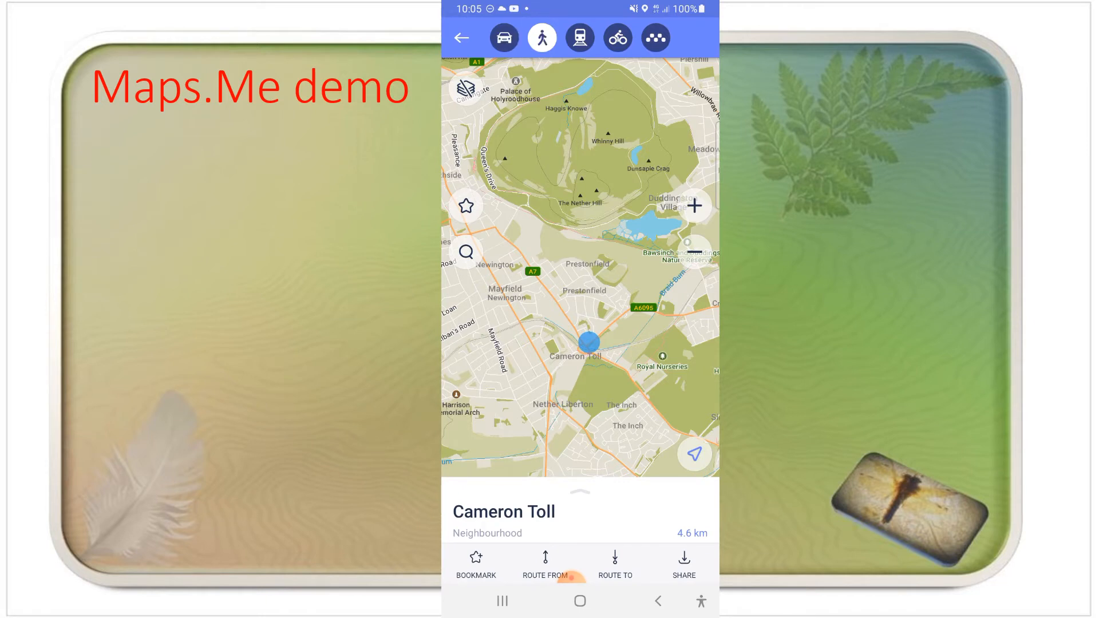
left_click(622, 405)
left_click(658, 601)
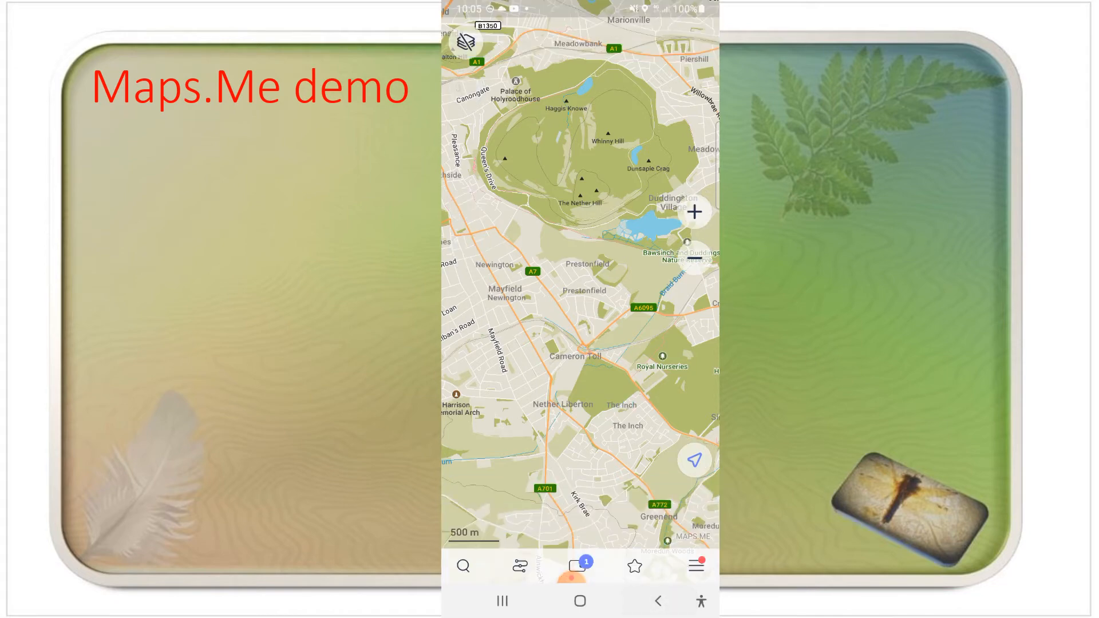
Step: Review the saved bookmark lists and examine the bookmarks stored in New list
left_click(634, 566)
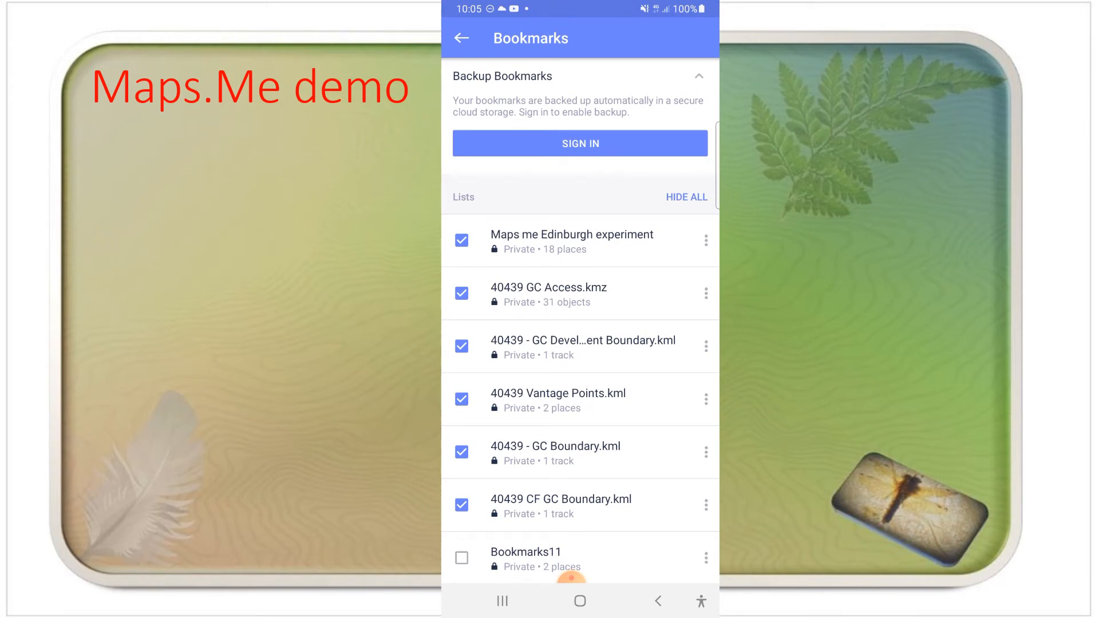
scroll(580, 321, "down", 4)
scroll(580, 321, "up", 2)
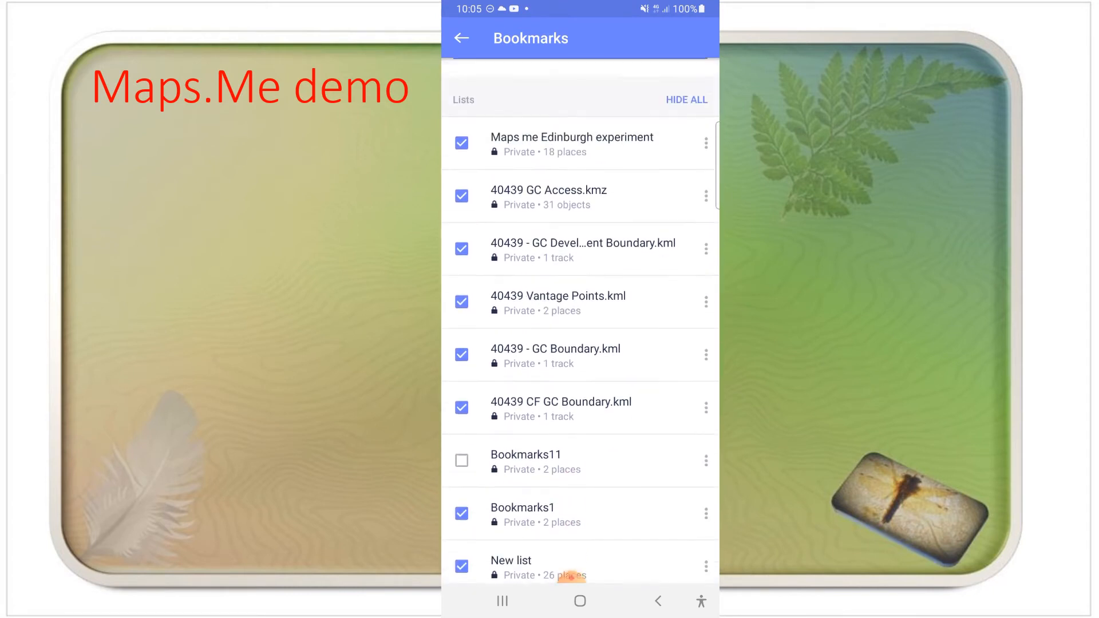
scroll(571, 577, "down", 2)
left_click(511, 463)
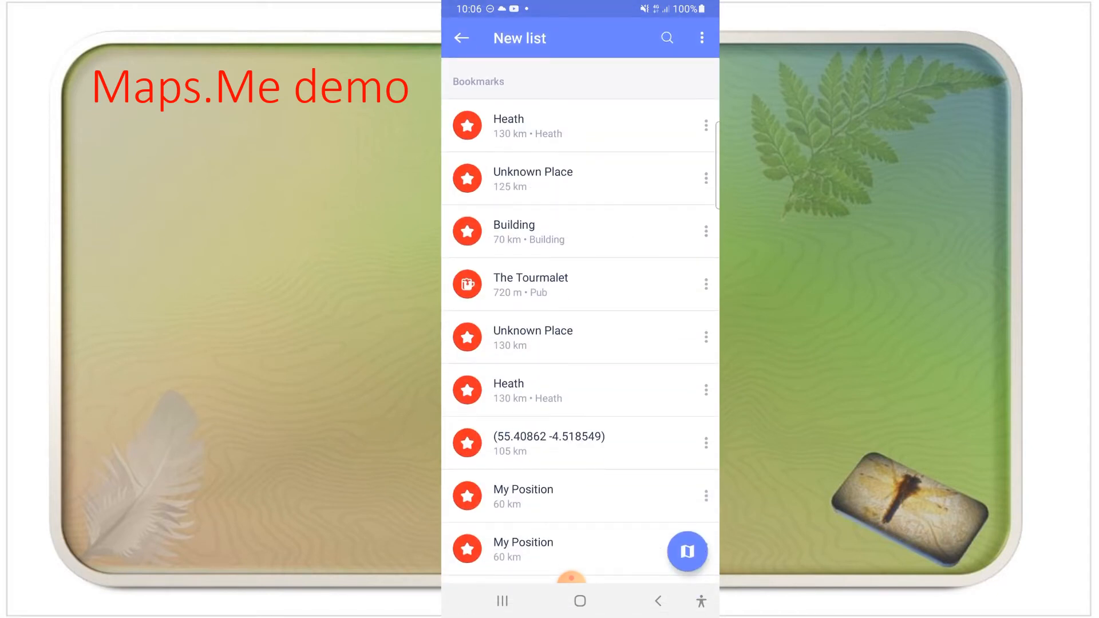
left_click(461, 38)
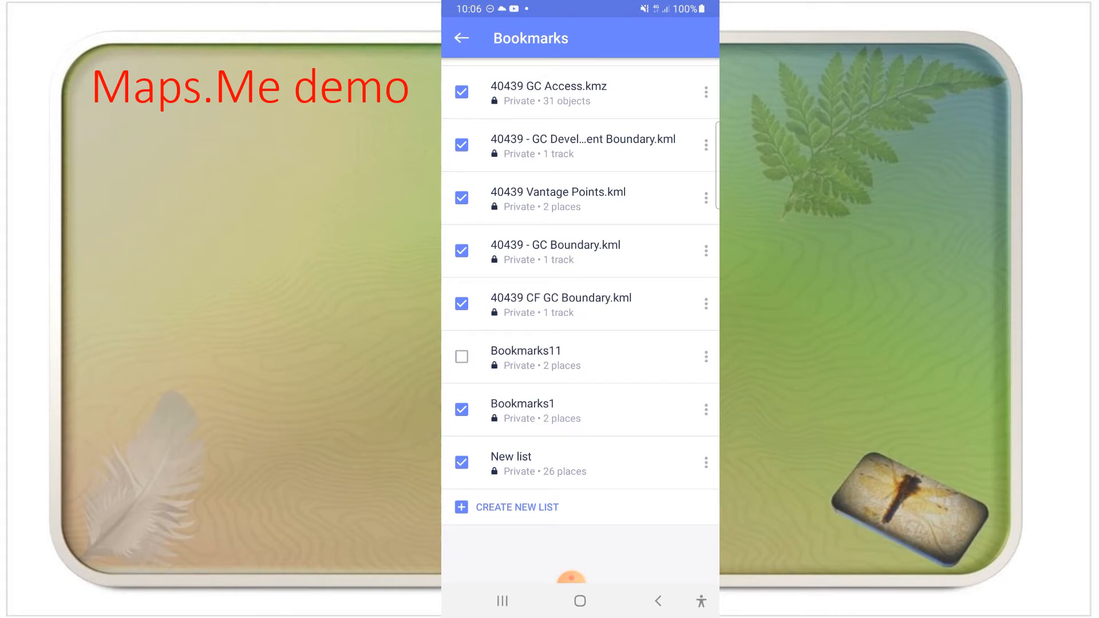
Step: Examine the bookmarks in the Maps me Edinburgh experiment list and return to the map
scroll(571, 577, "up", 3)
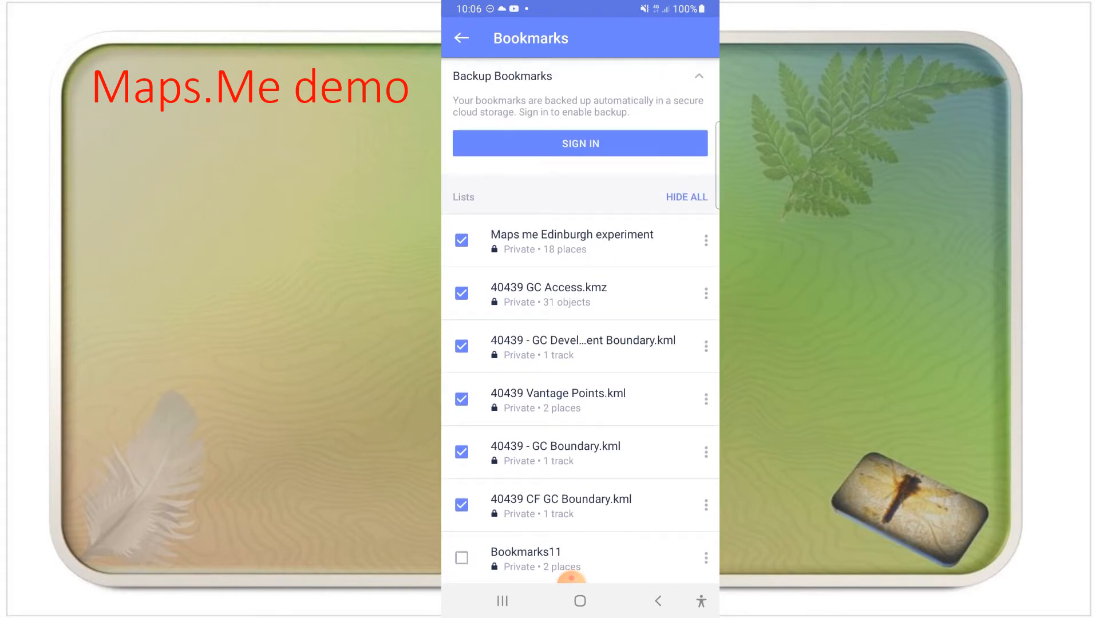
left_click(572, 240)
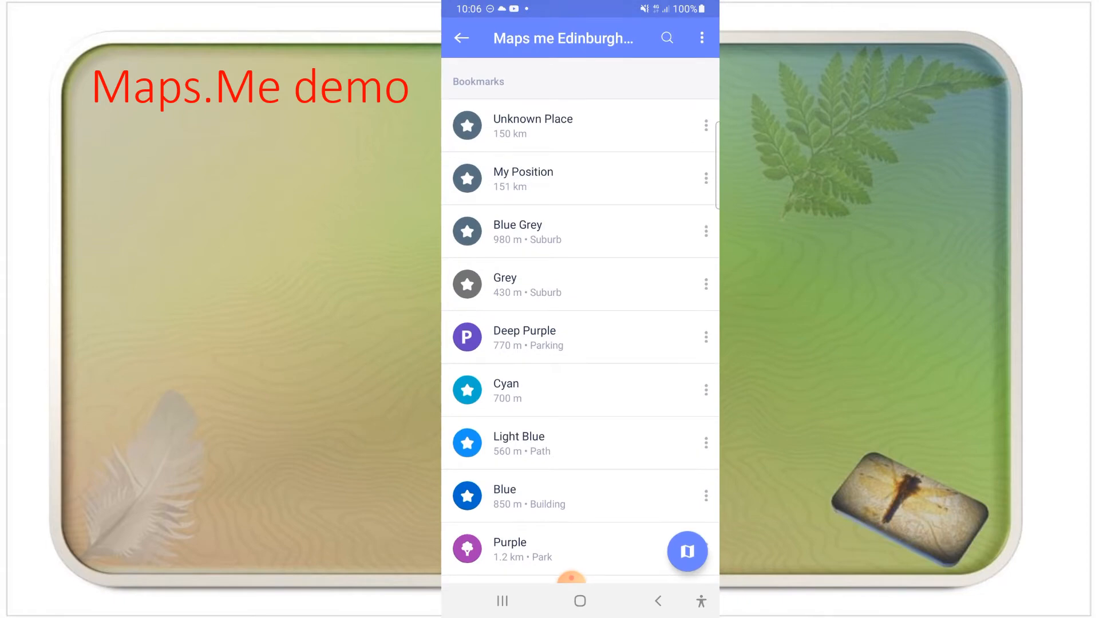
left_click(657, 601)
left_click(658, 601)
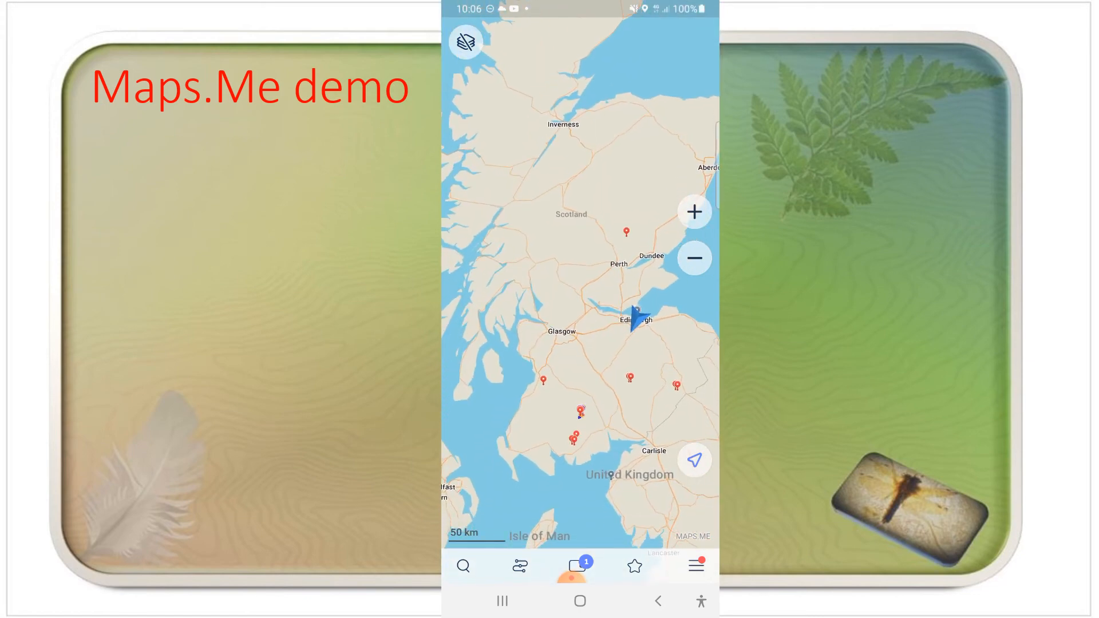
Step: Examine the bookmarks on the map from the whole of Scotland in to the coloured pins around Leith
scroll(634, 367, "up", 4)
scroll(634, 305, "down", 4)
scroll(607, 286, "up", 6)
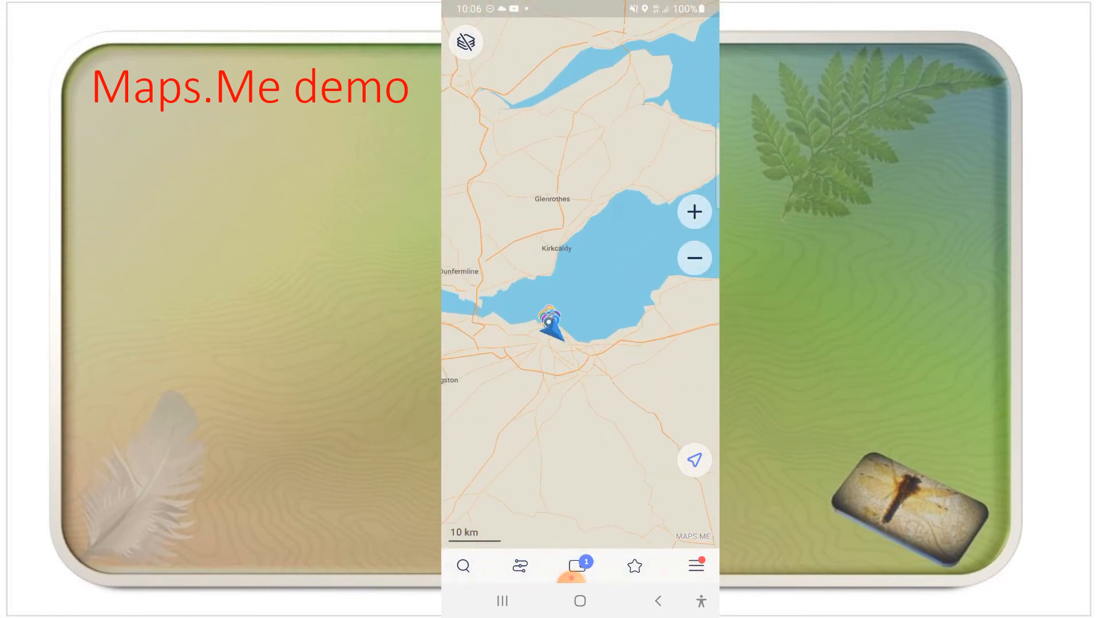
scroll(545, 325, "up", 5)
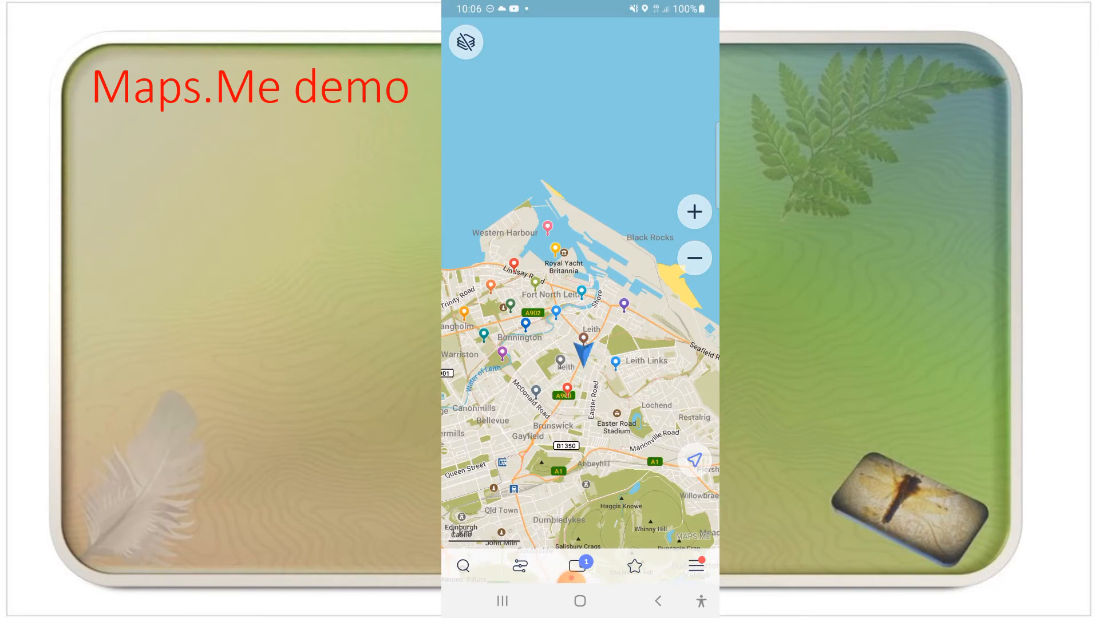
left_click(635, 566)
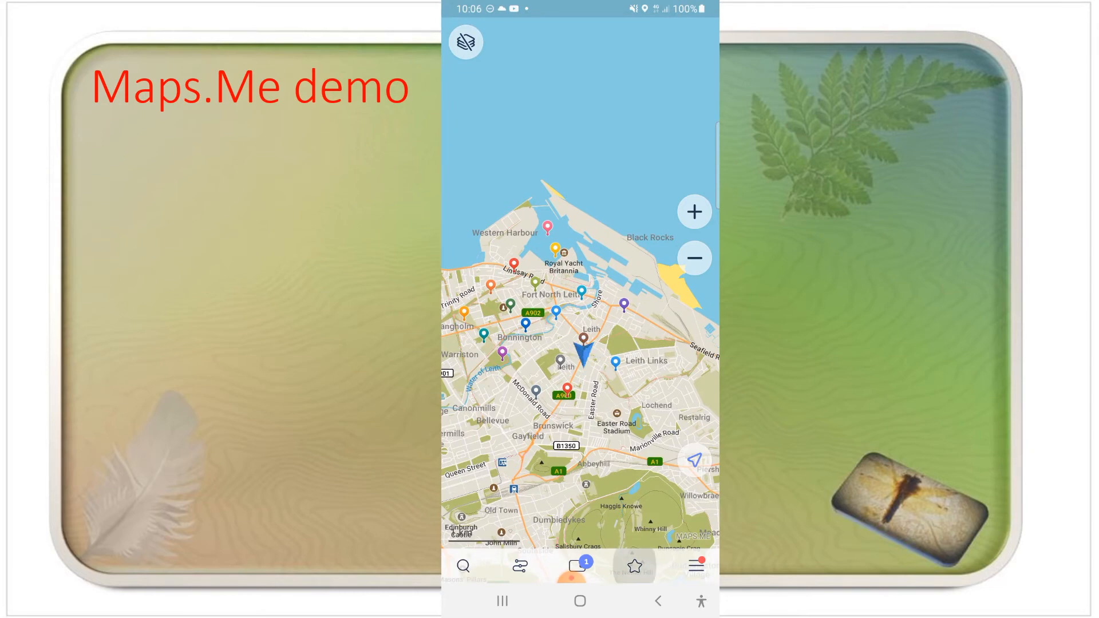
left_click(657, 601)
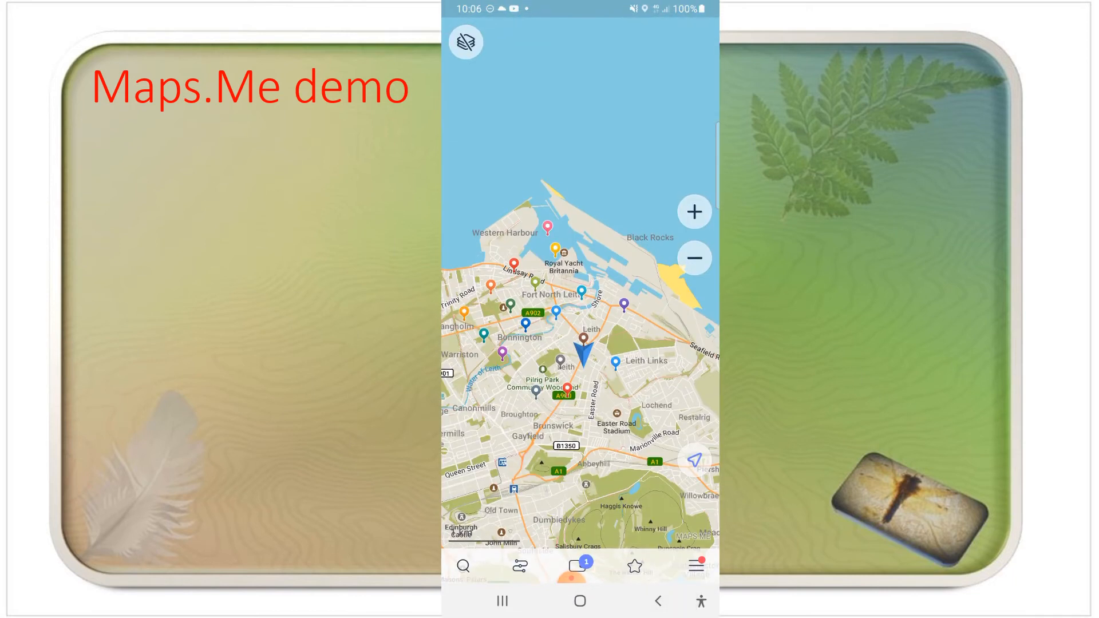
Step: Check the Terrain map layer and examine the contours, paths and peaks of Holyrood Park
left_click(696, 566)
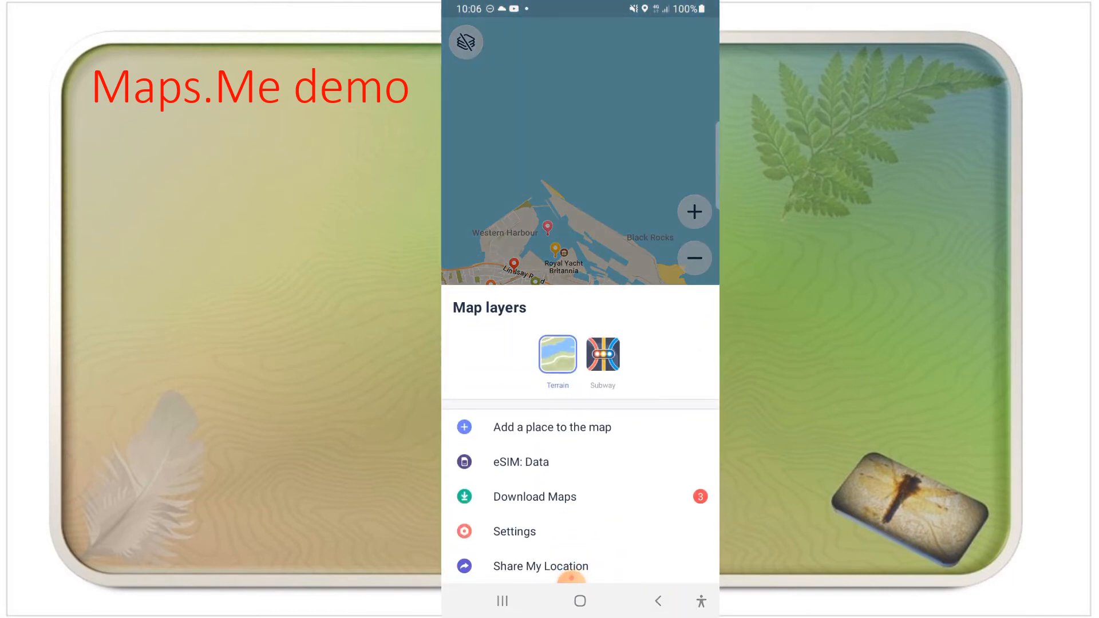
left_click(557, 354)
left_click(557, 353)
left_click(580, 143)
left_click_drag(589, 429, 575, 232)
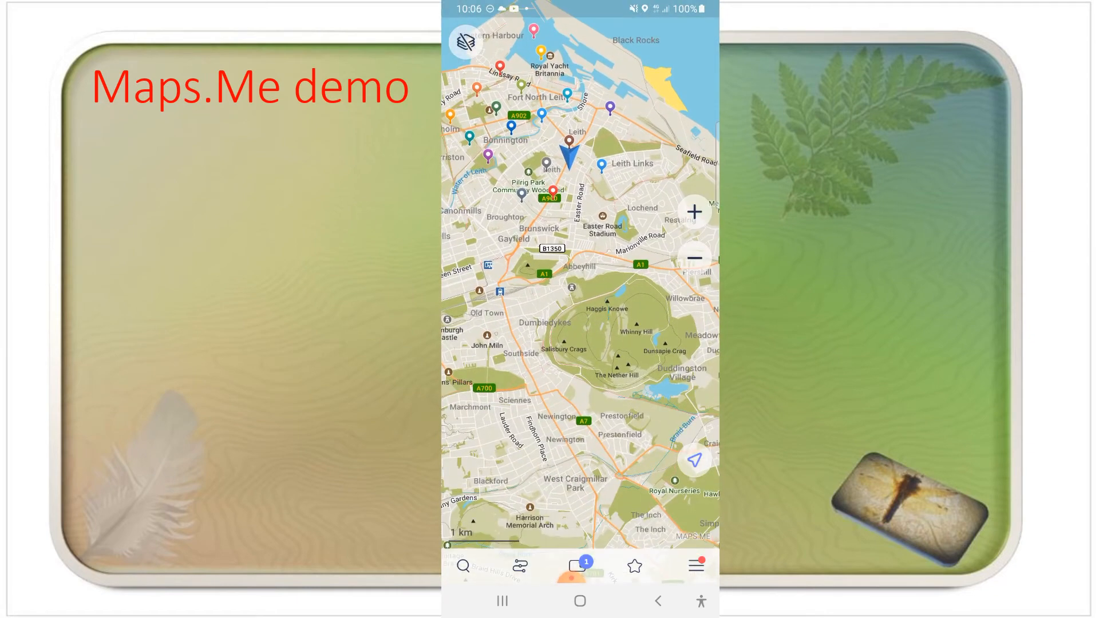
scroll(652, 343, "up", 5)
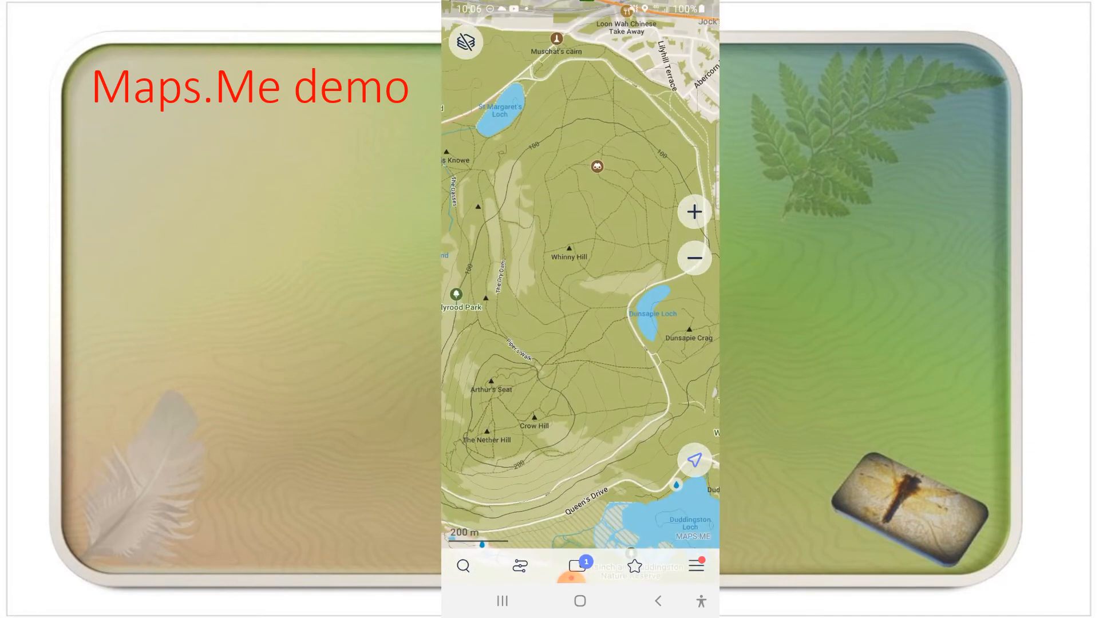
scroll(550, 267, "down", 3)
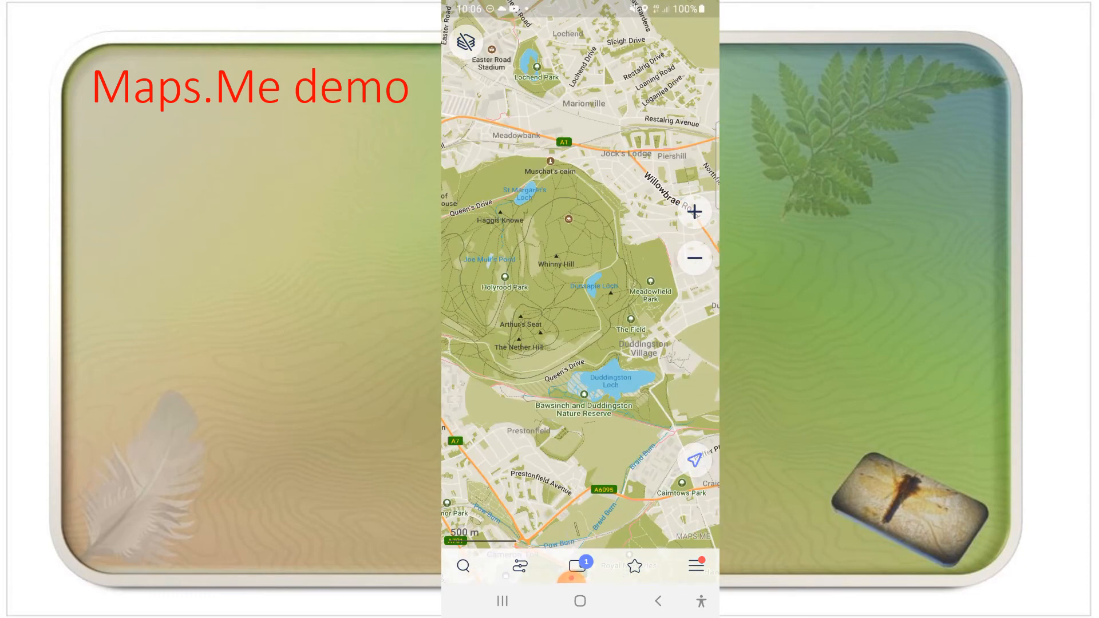
Step: Export the Maps me Edinburgh experiment bookmark list as a file into a new Yahoo Mail message
left_click(635, 566)
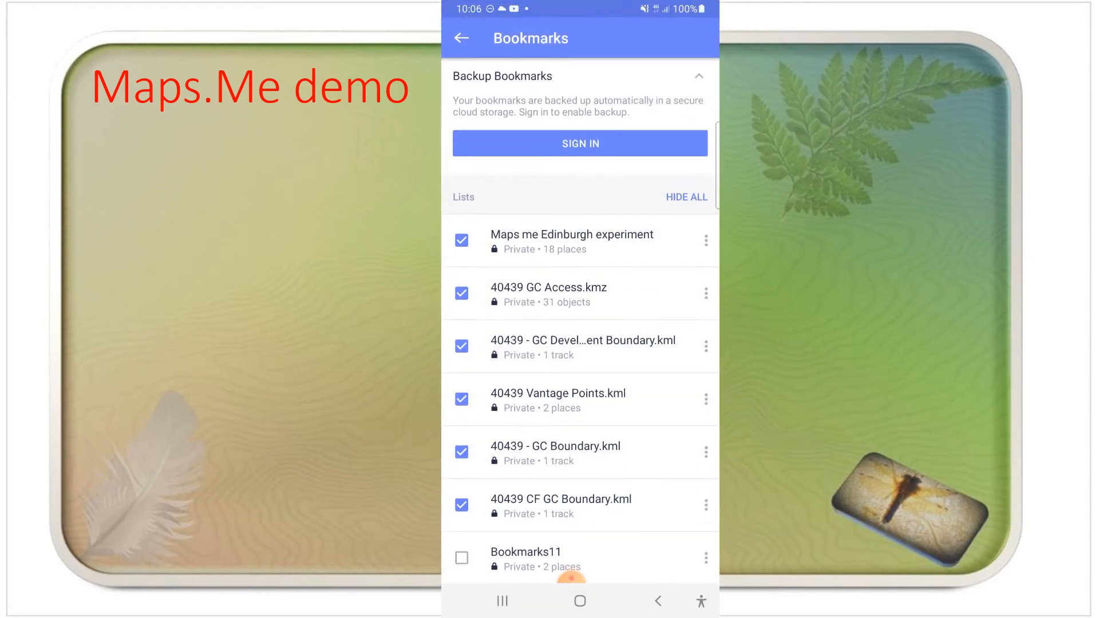
left_click(706, 241)
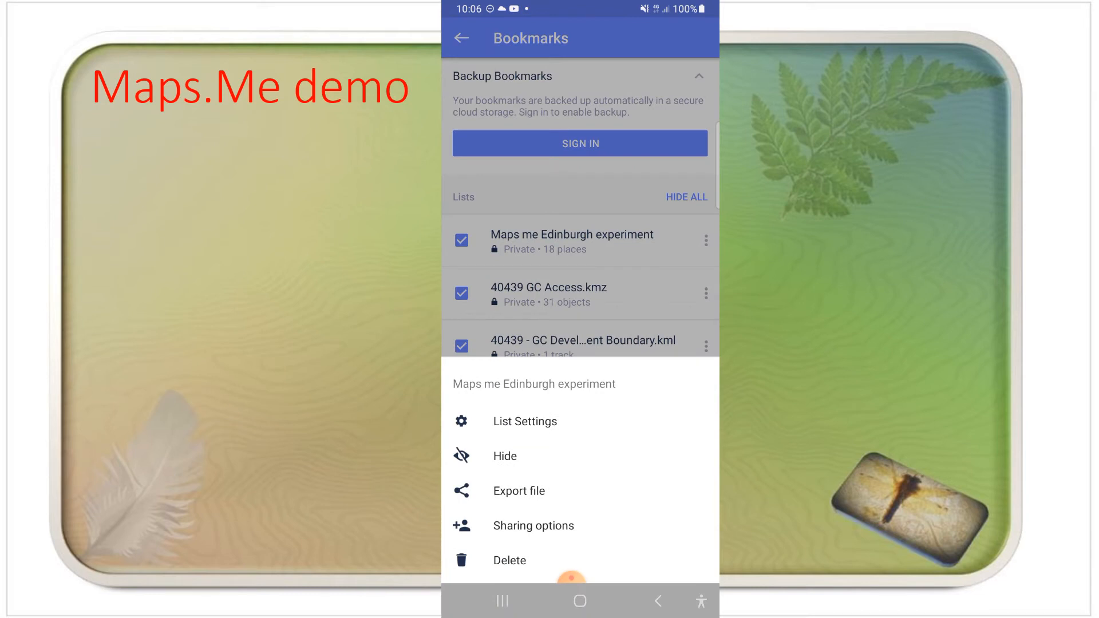
left_click(519, 491)
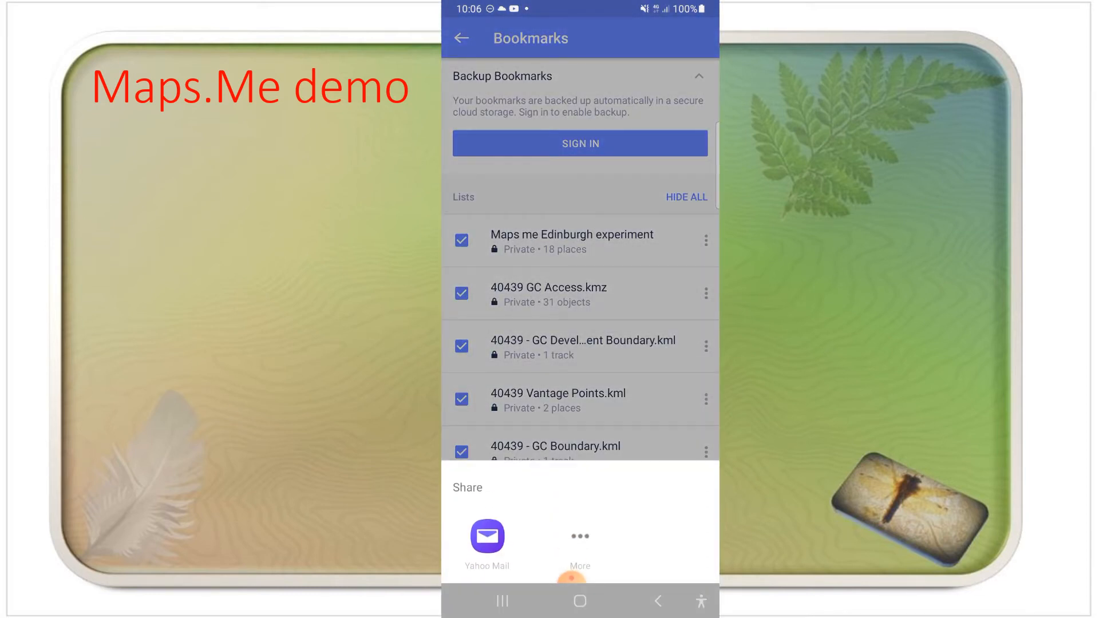
left_click(488, 536)
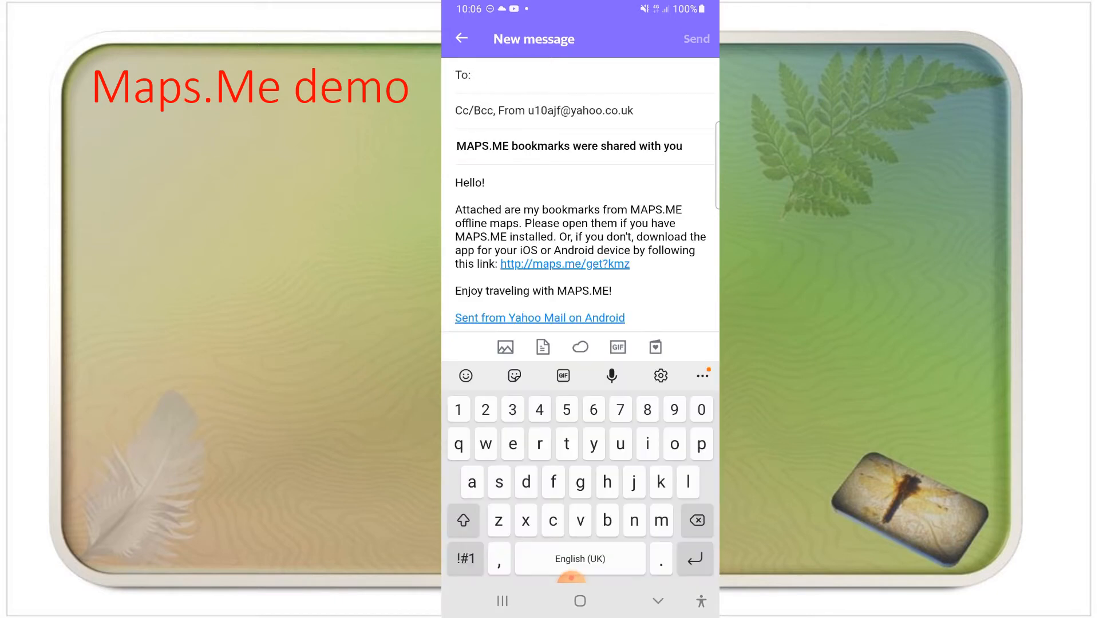
Step: Enter the recipient's e-mail address and send the message with the exported bookmarks
type("u10")
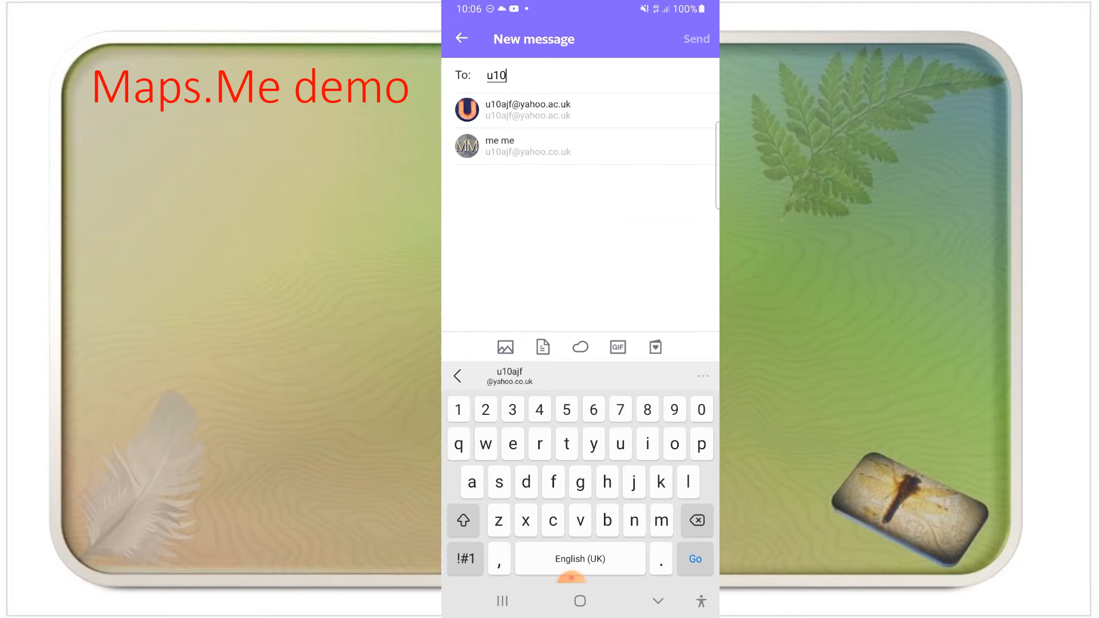
left_click(528, 109)
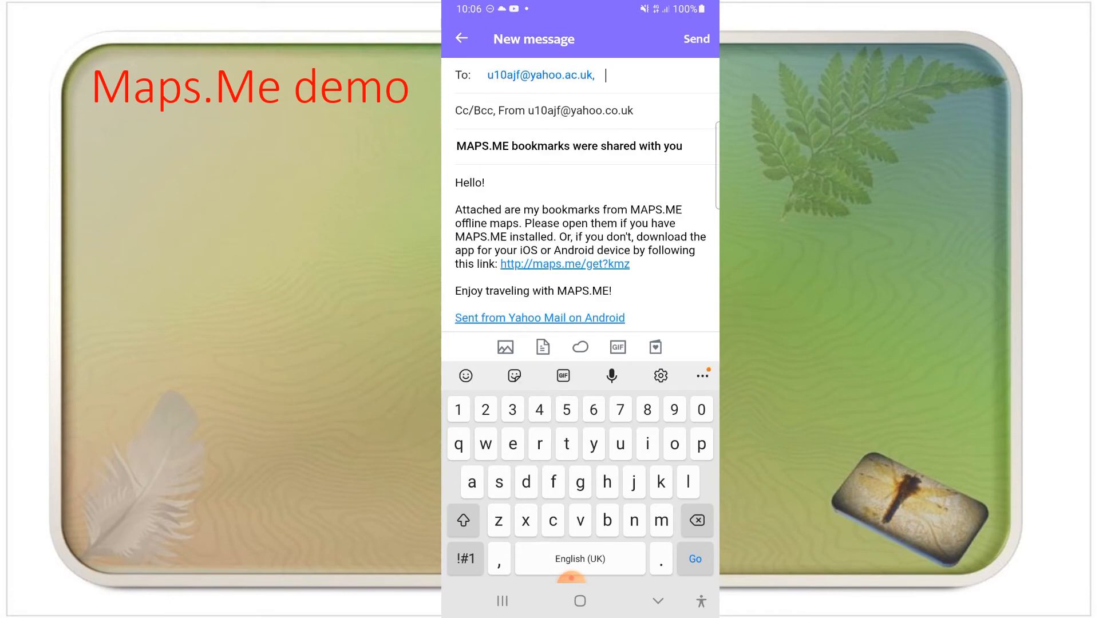
left_click(696, 39)
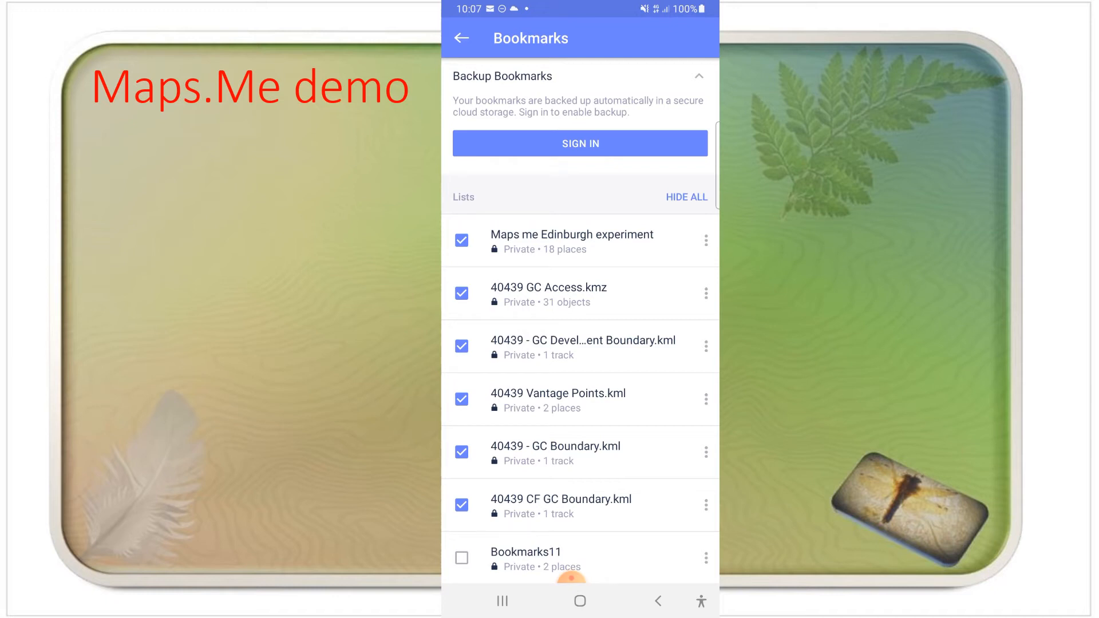
left_click(658, 601)
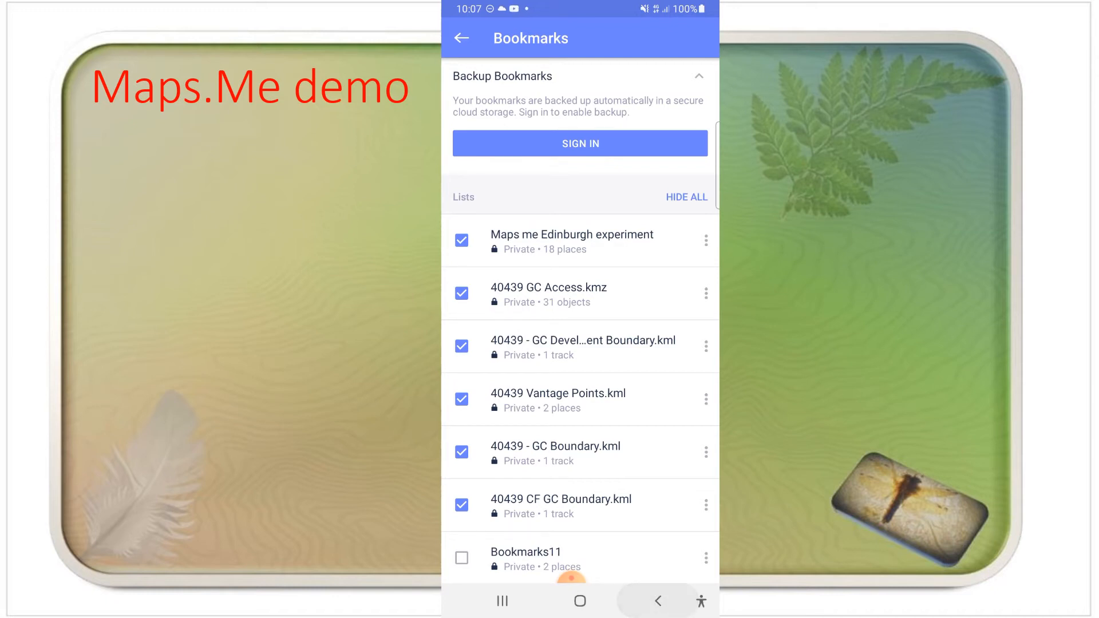
left_click(571, 577)
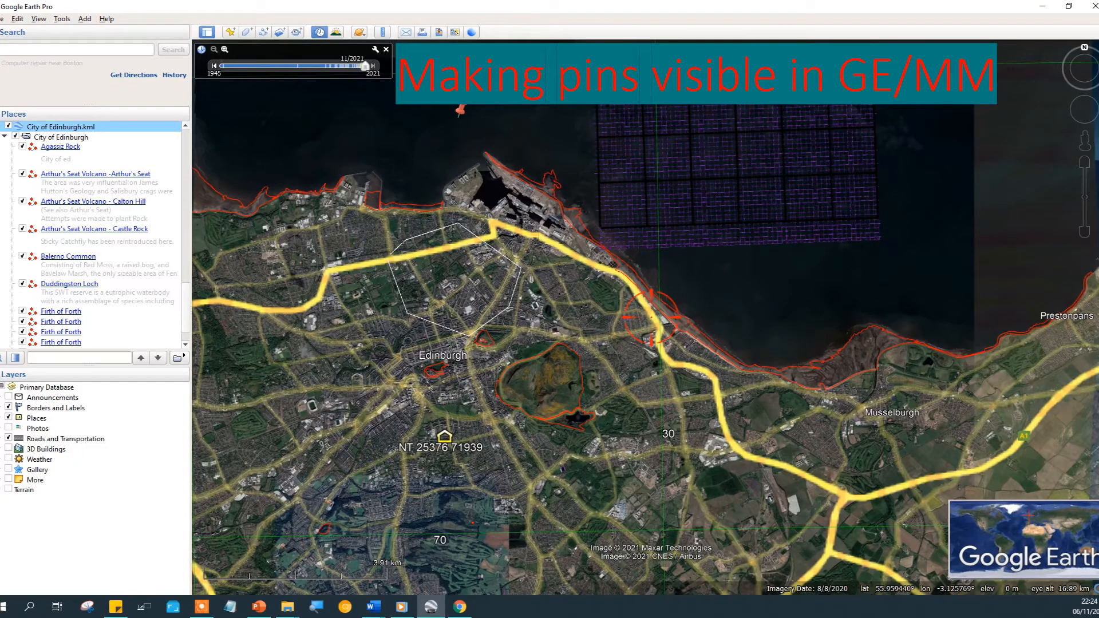
Step: Switch to File Explorer and open Maps me Edinburgh experiment (1) from the Downloads folder in Google Earth Pro
key("alt+Tab")
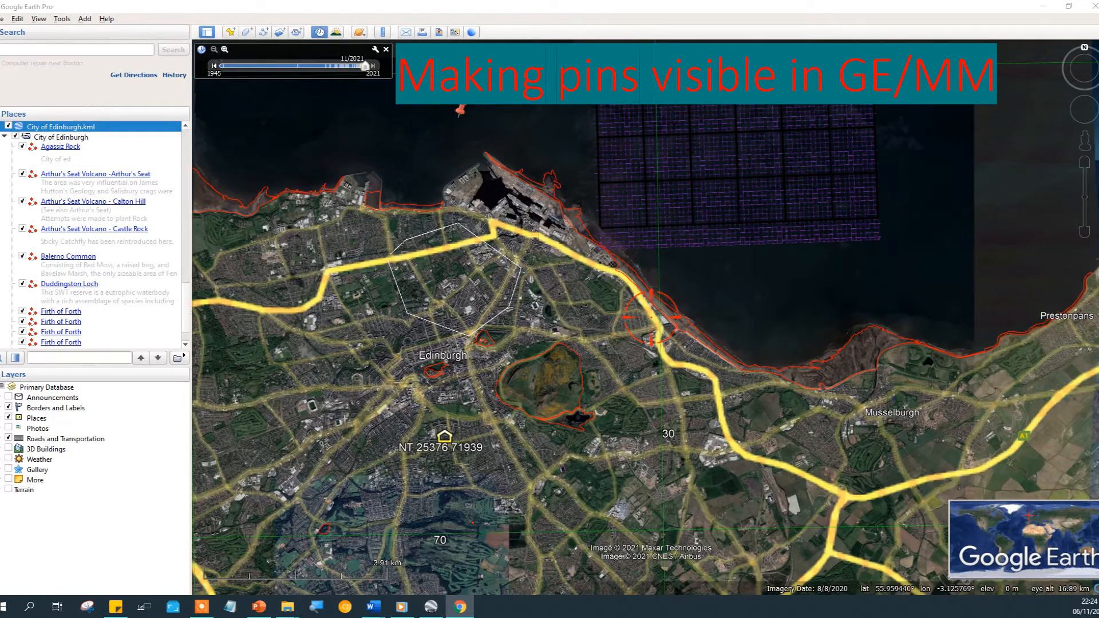
key("alt+Tab")
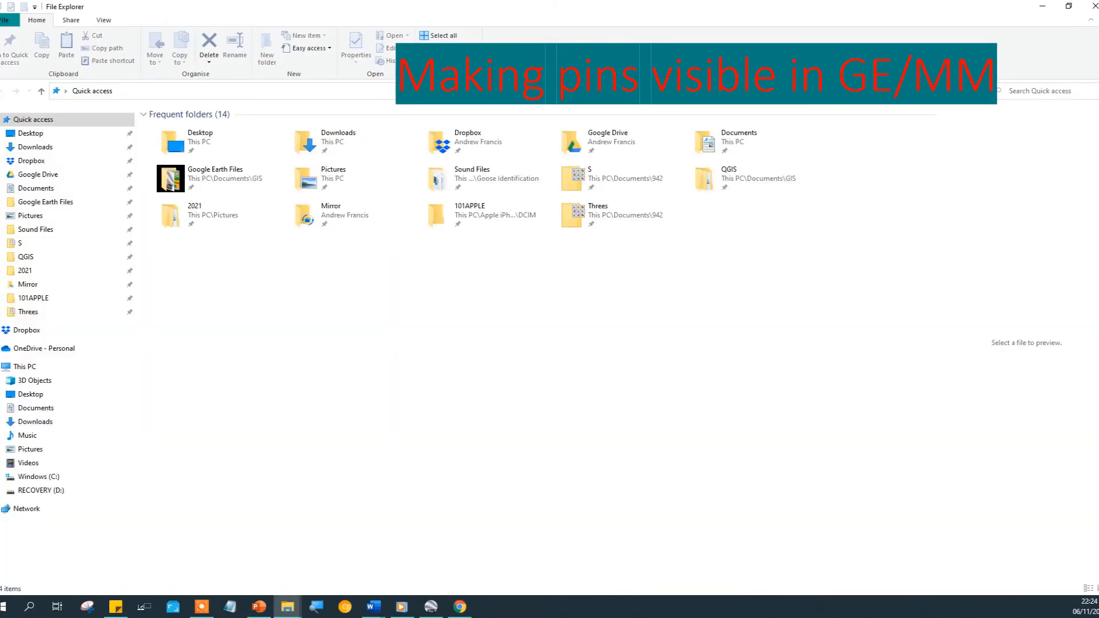
left_click(24, 423)
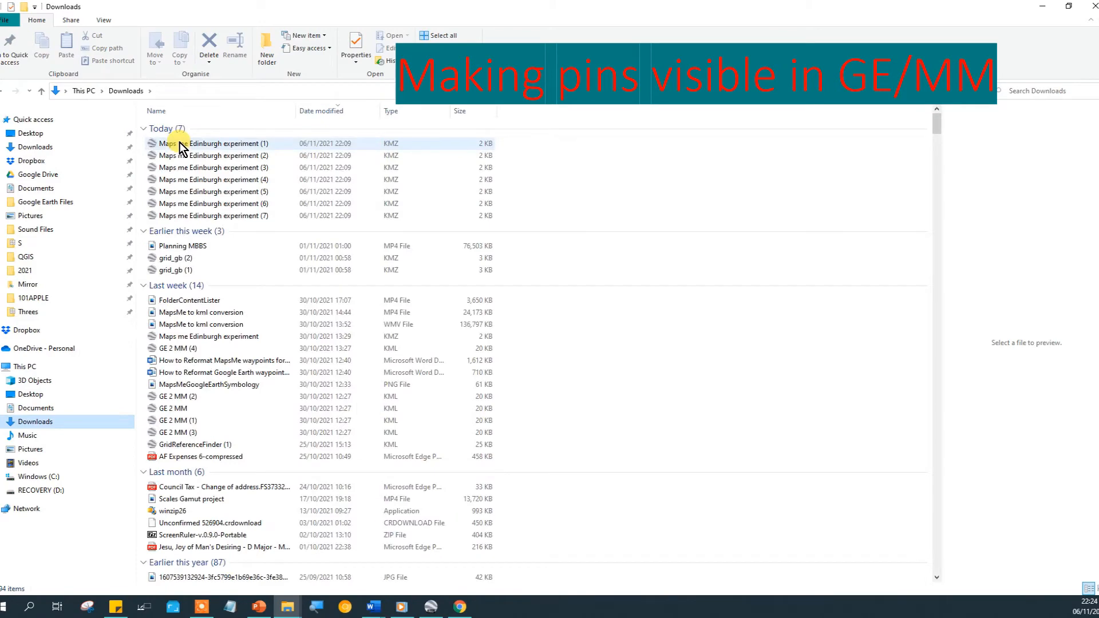
double_click(179, 143)
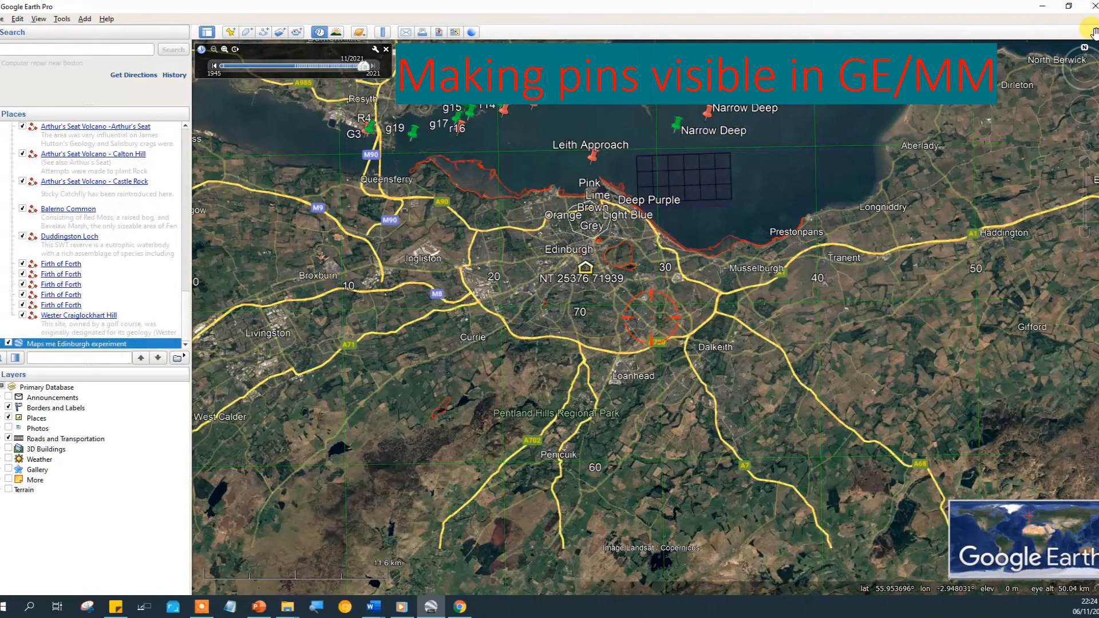
Step: Save the Maps me Edinburgh experiment place to the Desktop as a KML file, replacing the existing file of that name
mouse_move(1081, 167)
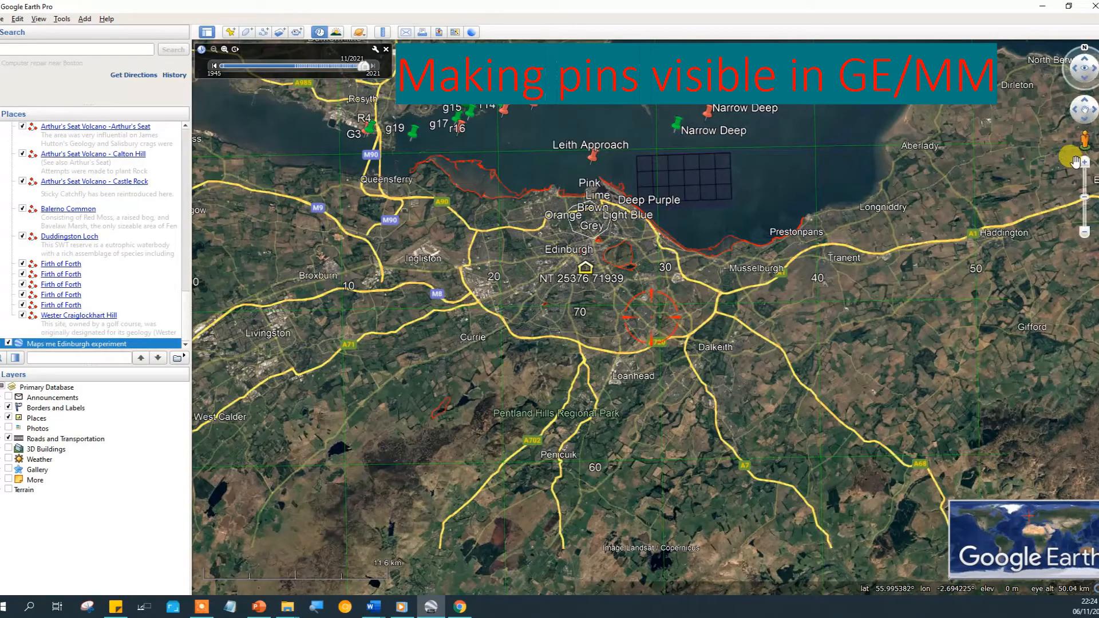
left_click(1088, 165)
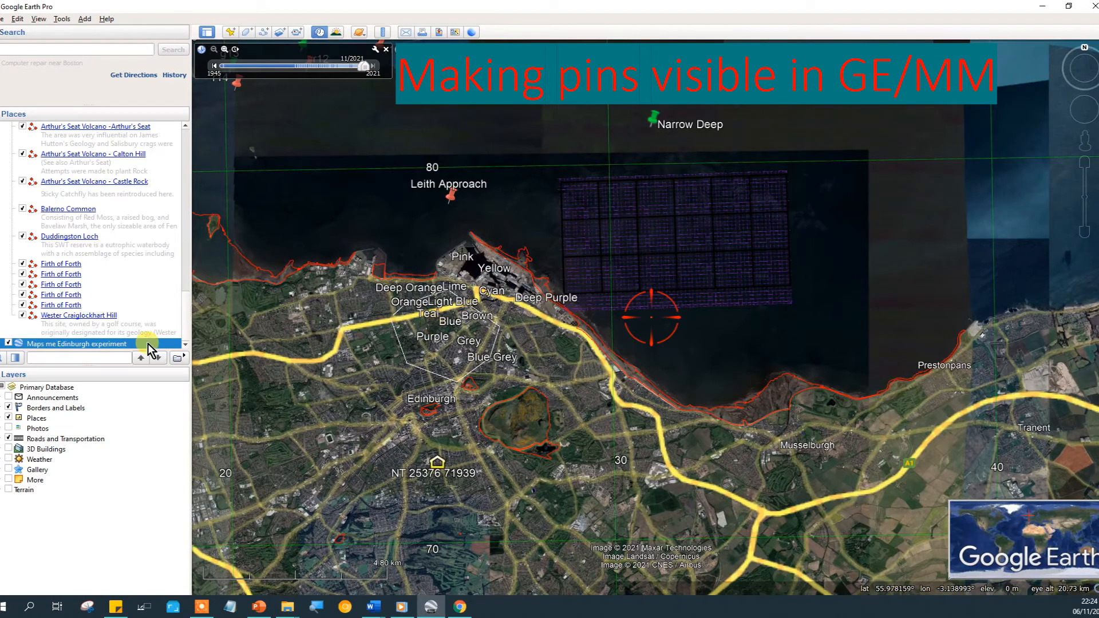
right_click(106, 343)
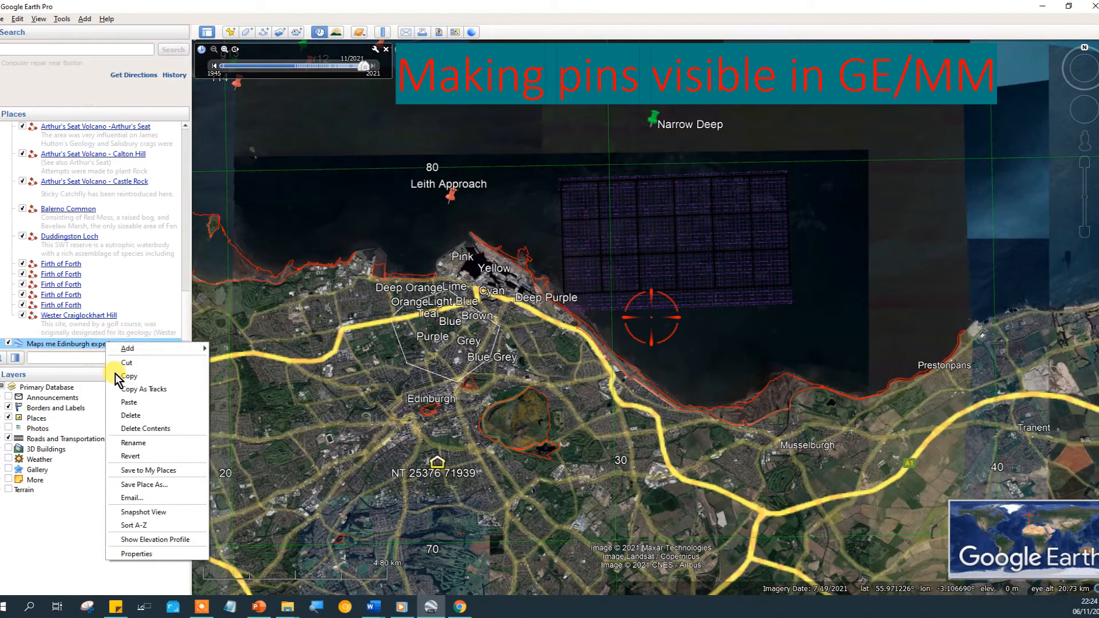
left_click(154, 485)
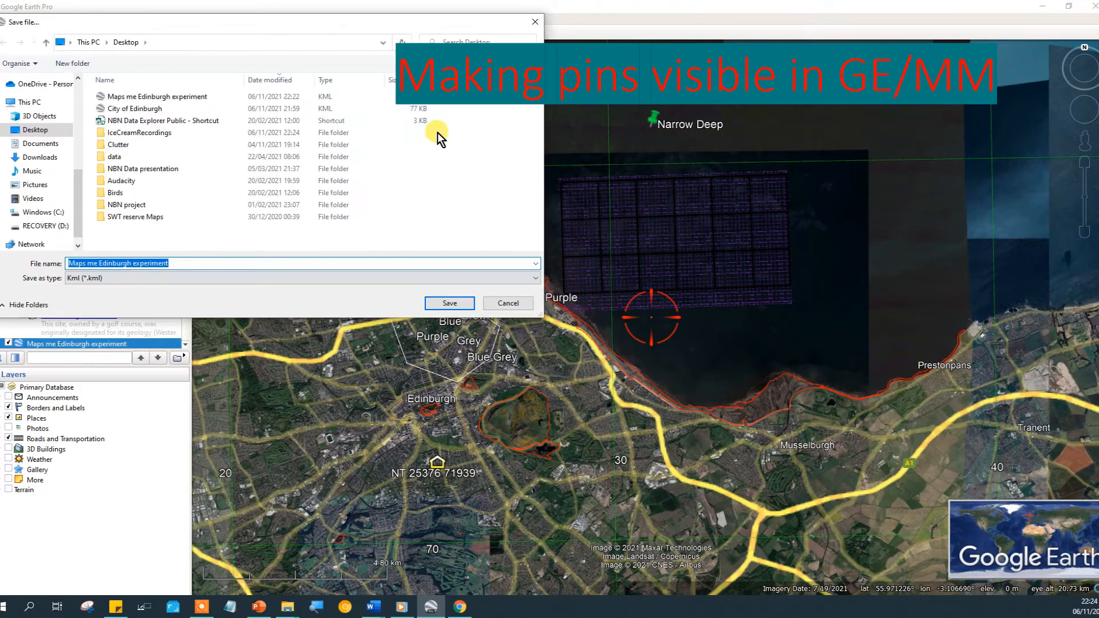
left_click(447, 304)
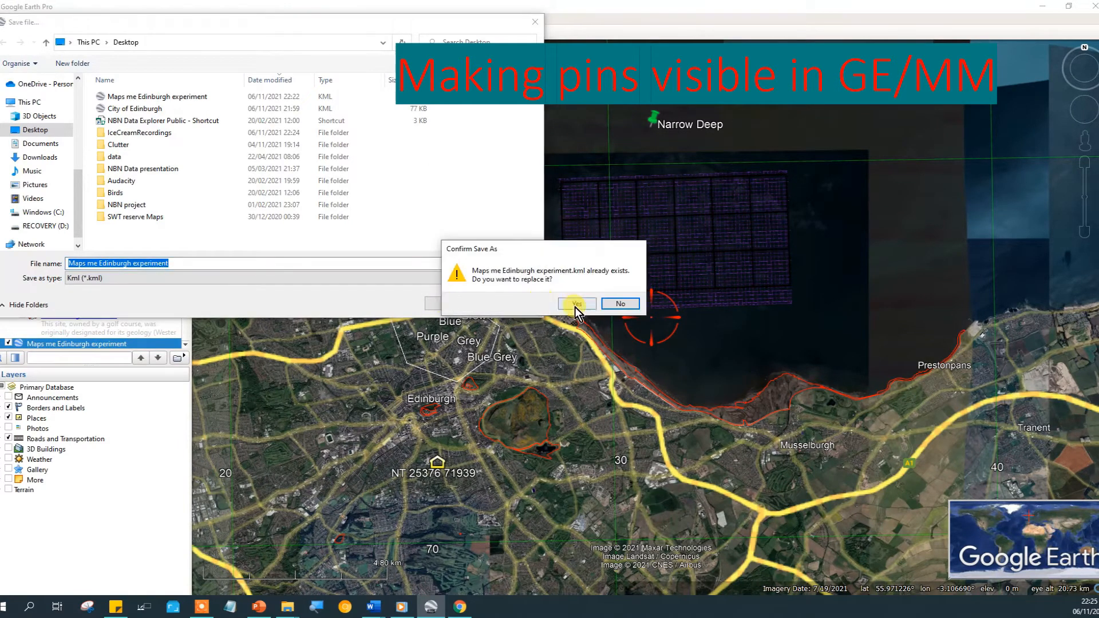
left_click(577, 304)
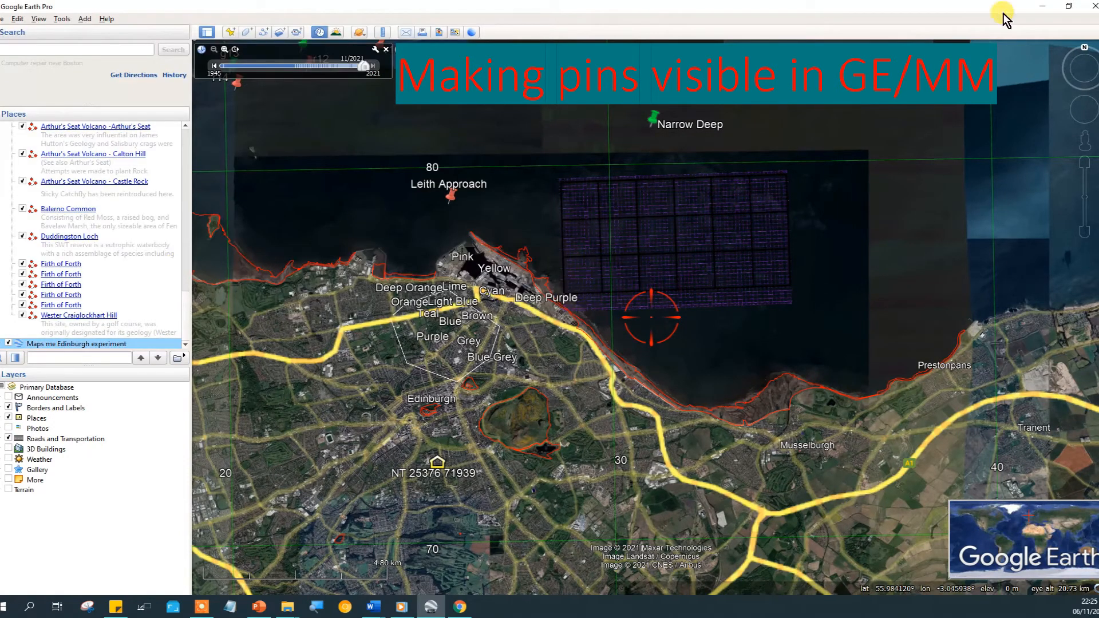
Step: Delete the Maps me Edinburgh experiment entry from the Places list
right_click(41, 344)
left_click(66, 417)
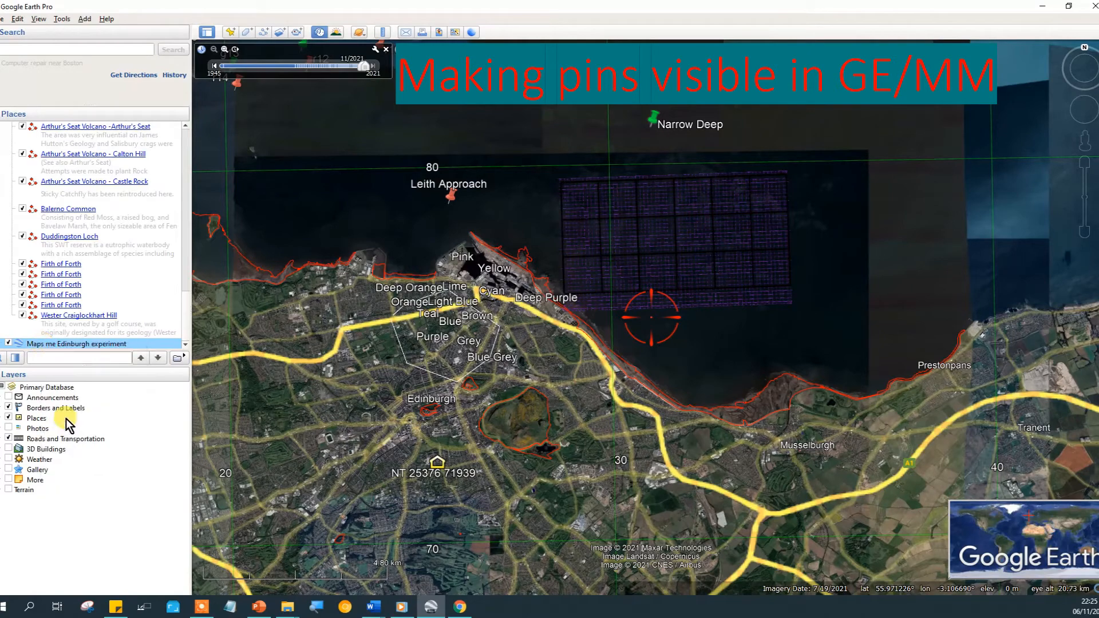
left_click(598, 318)
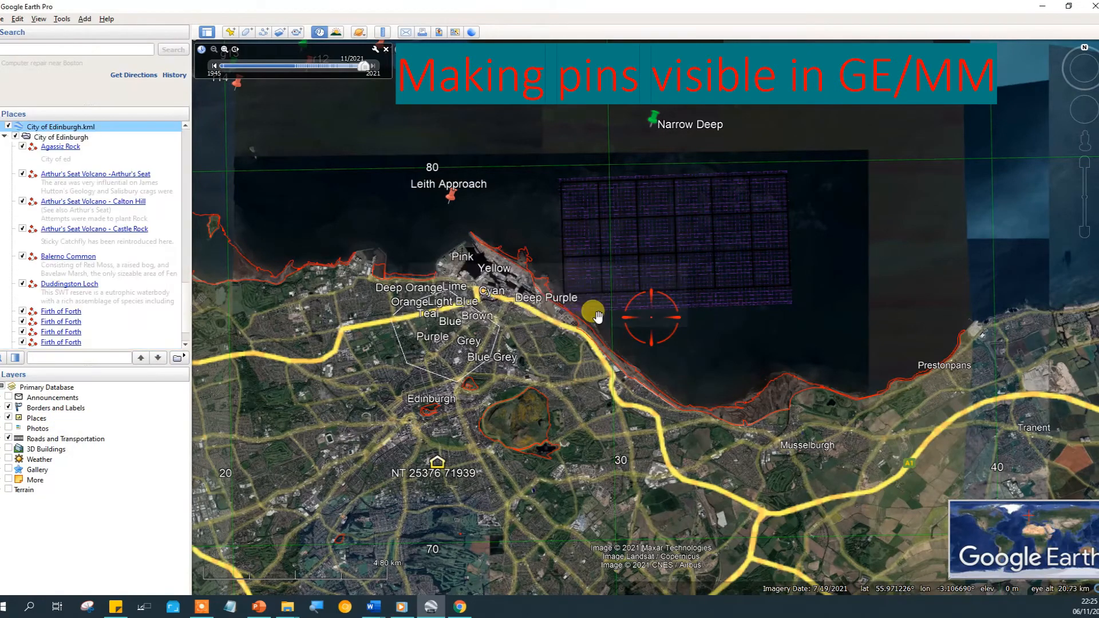
Step: Switch to the desktop and open the Maps me Edinburgh experiment KML file in a maximised Notepad window
left_click(1042, 6)
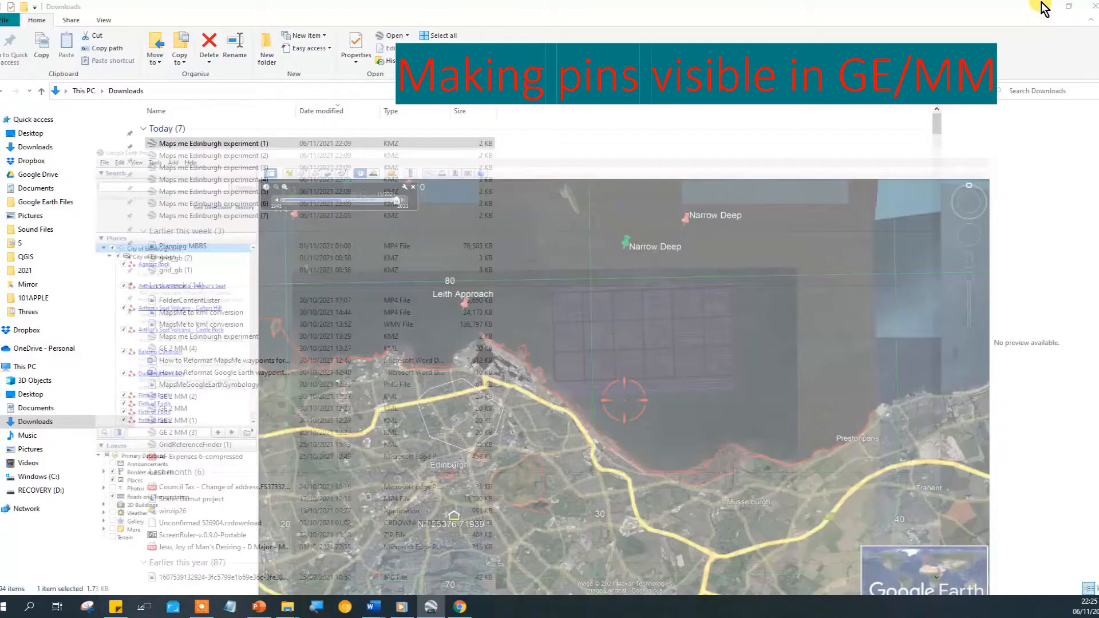
left_click(1042, 6)
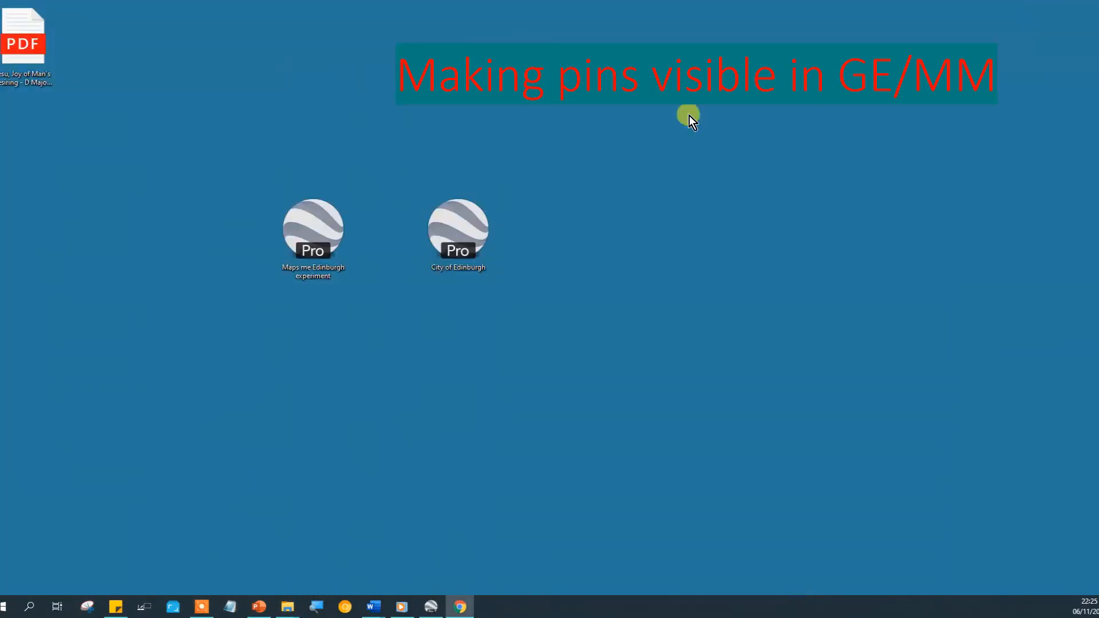
double_click(286, 247)
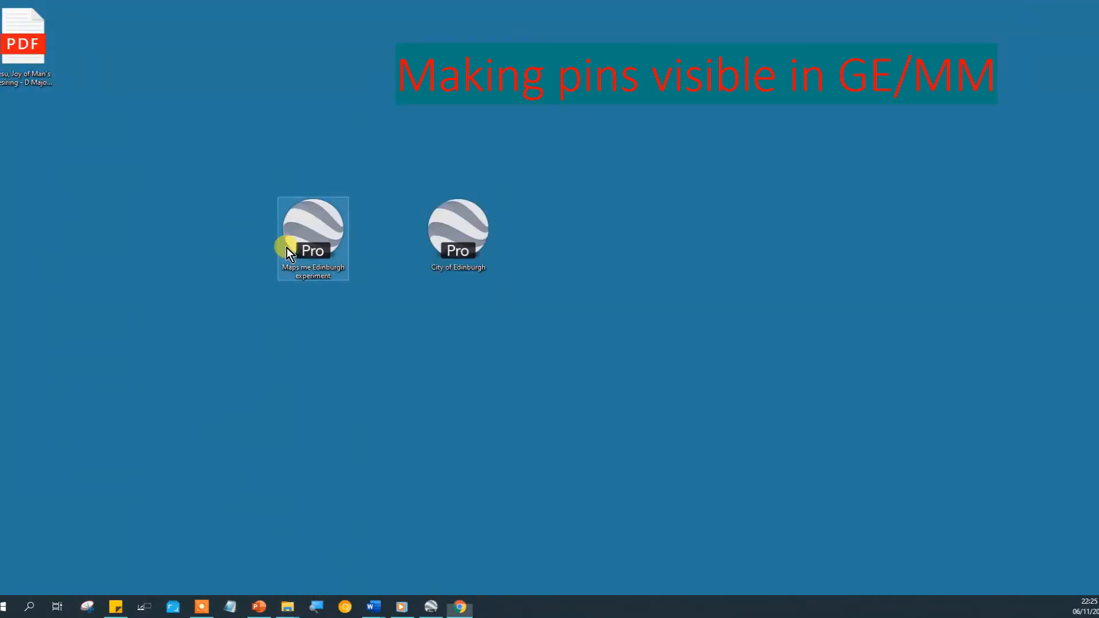
right_click(286, 247)
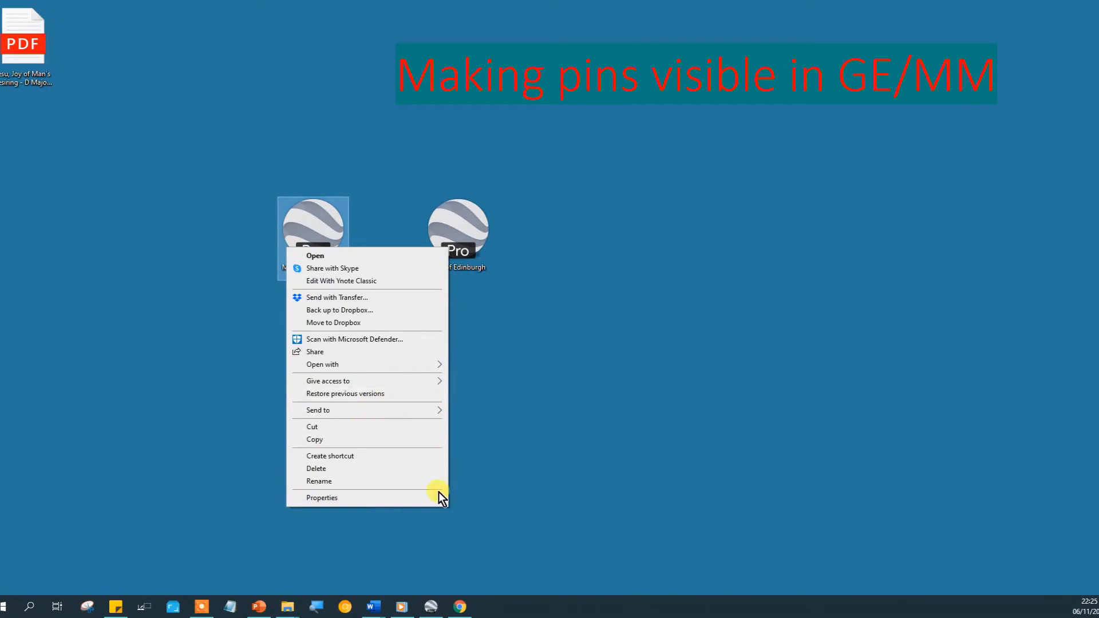
mouse_move(375, 365)
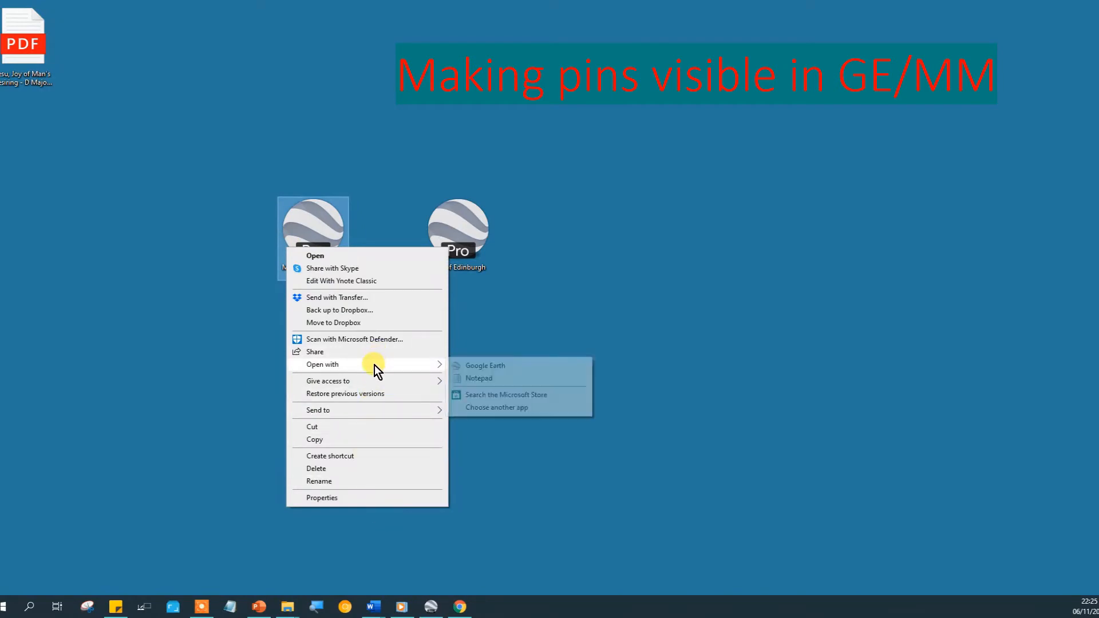
left_click(492, 379)
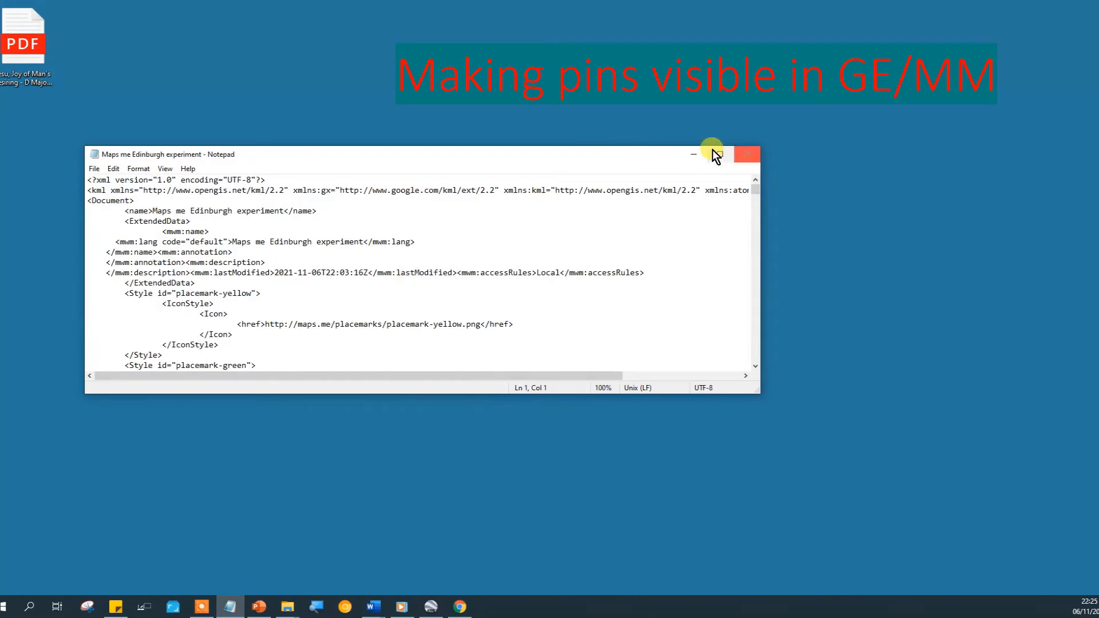
left_click(715, 153)
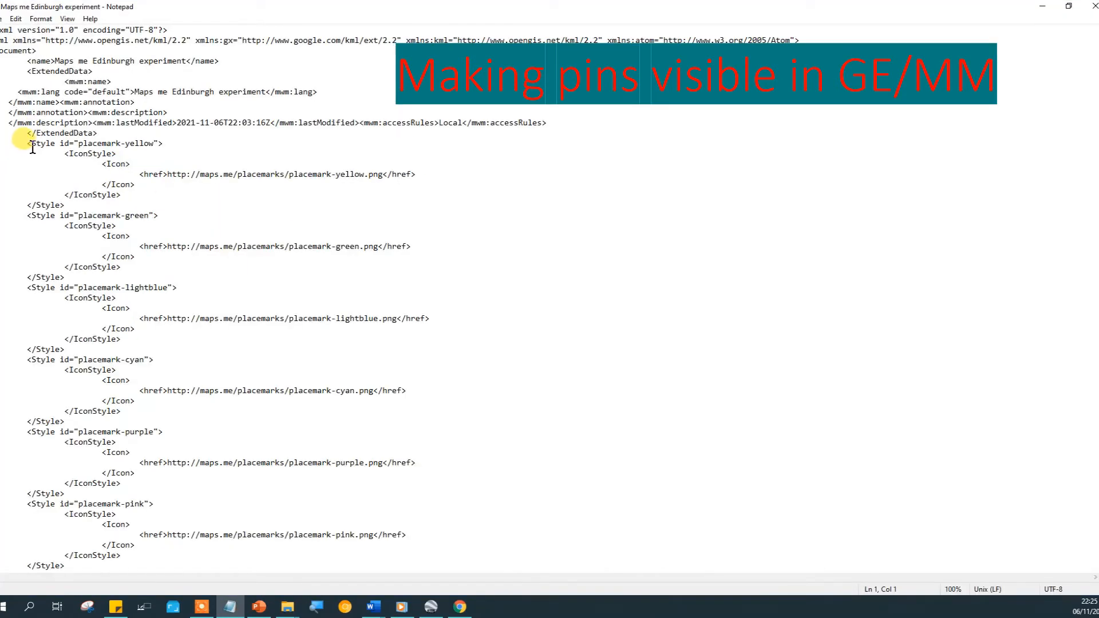
Step: Delete all the Style definitions between the closing ExtendedData tag and the first Placemark, leaving a blank line there
left_click_drag(26, 133, 95, 132)
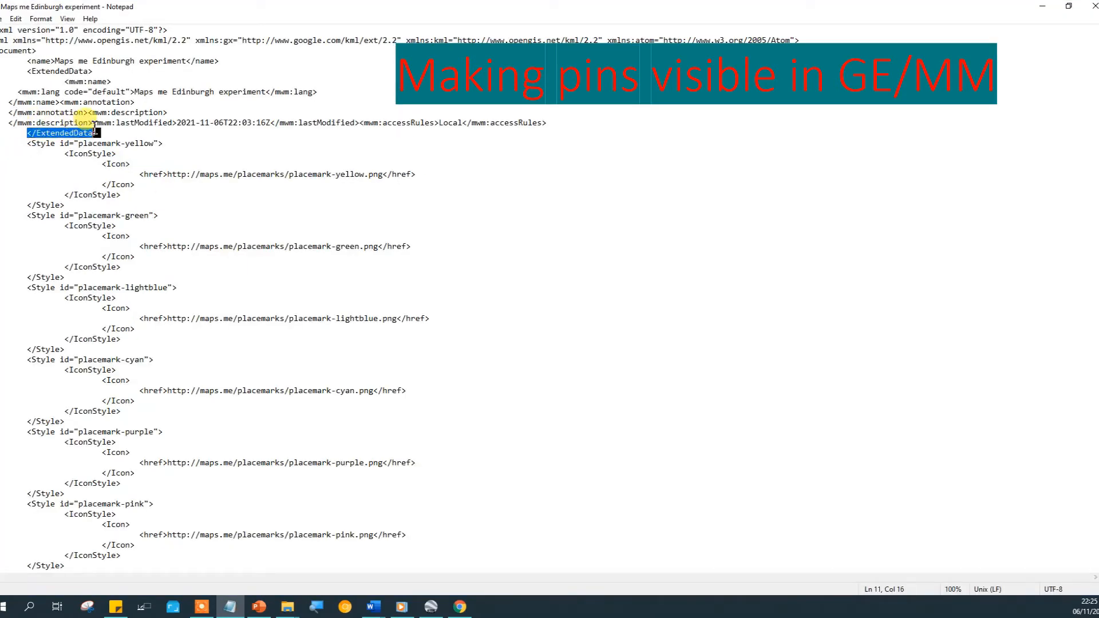
left_click(109, 132)
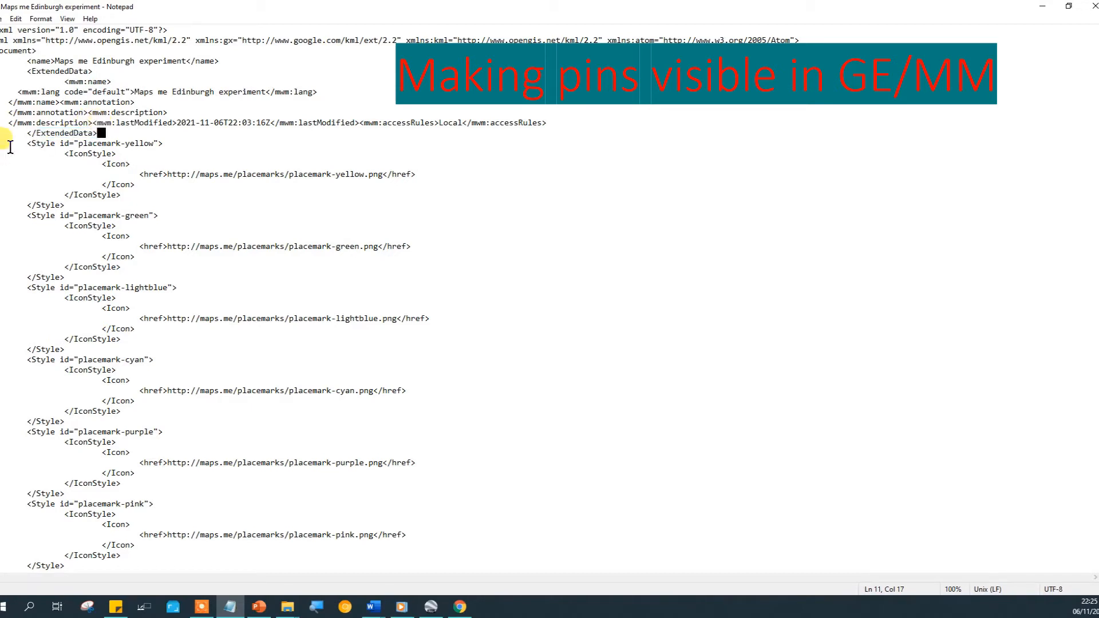
left_click_drag(27, 144, 350, 605)
left_click_drag(356, 296, 326, 346)
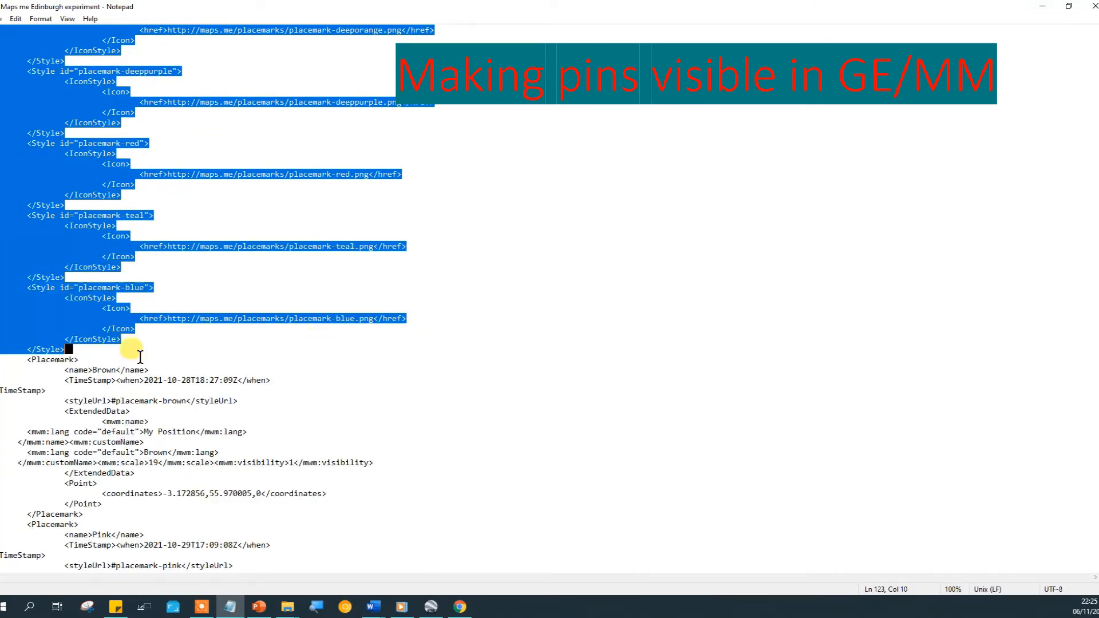
left_click_drag(50, 346, 155, 356)
key("Delete")
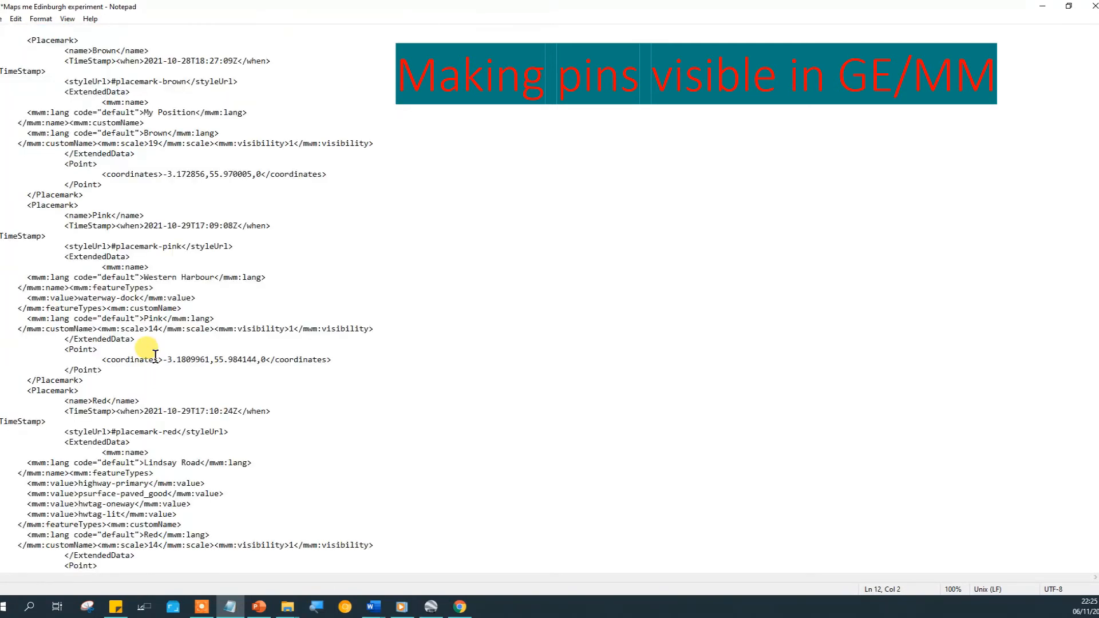
key("Return")
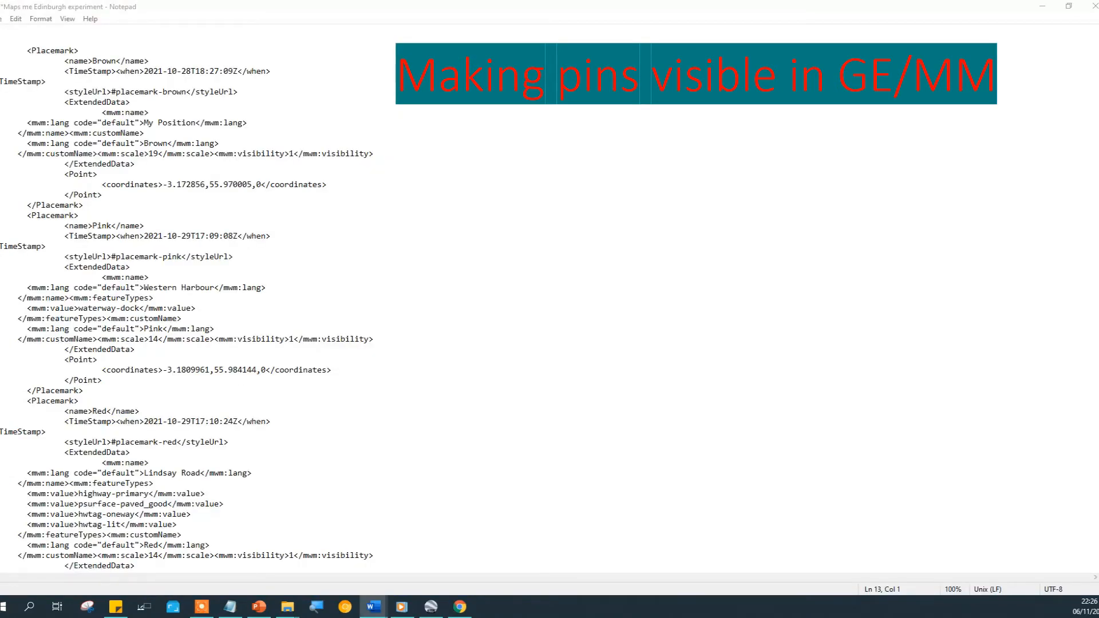
Step: Switch to the Word document and copy all the style code under the heading Code for converting Maps.Me pins to Google Earth pins
left_click_drag(293, 211, 497, 76)
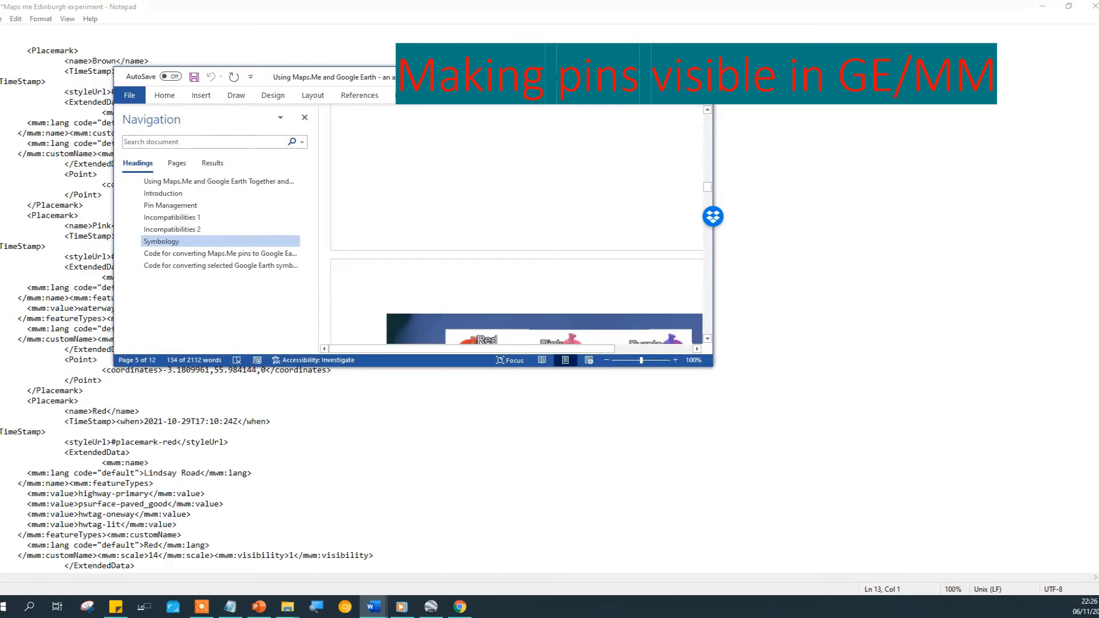
left_click(673, 77)
left_click(117, 186)
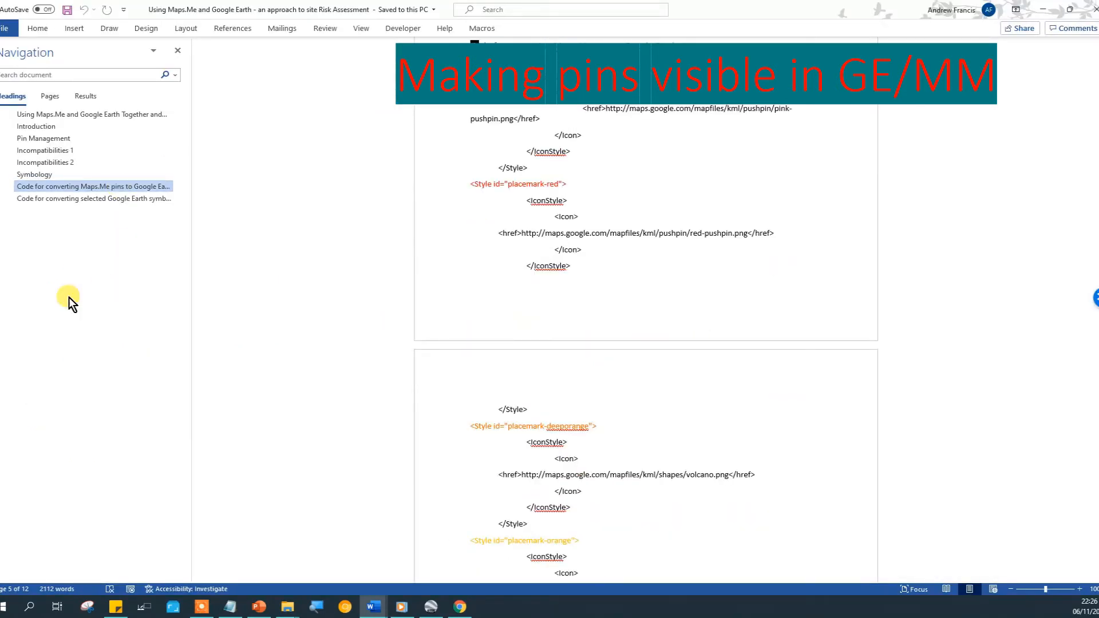
left_click(84, 201)
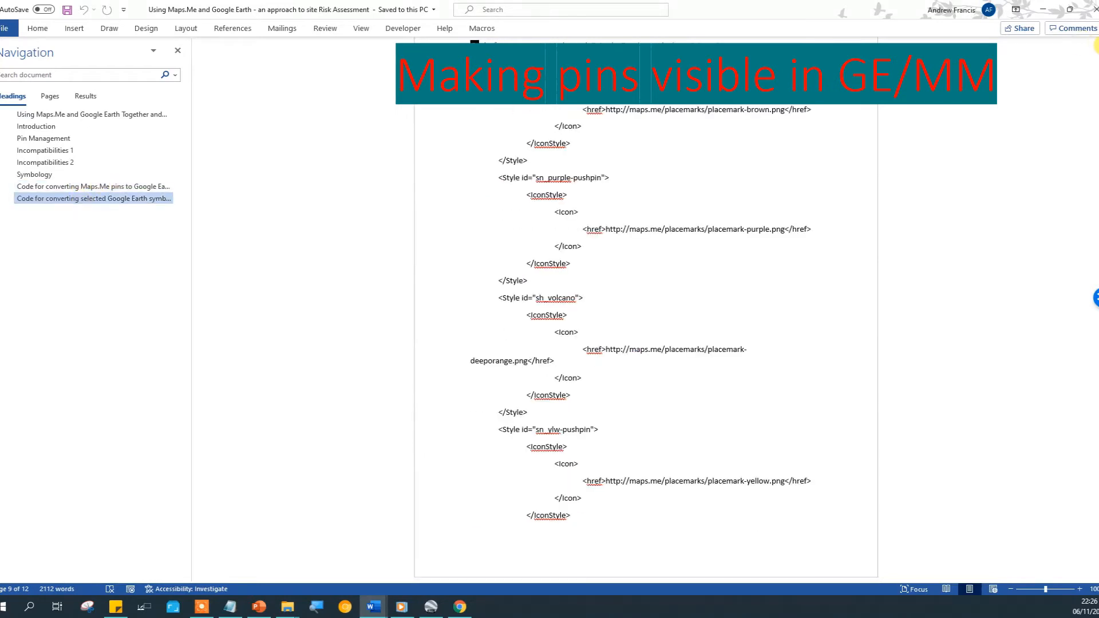
scroll(692, 238, "up", 3)
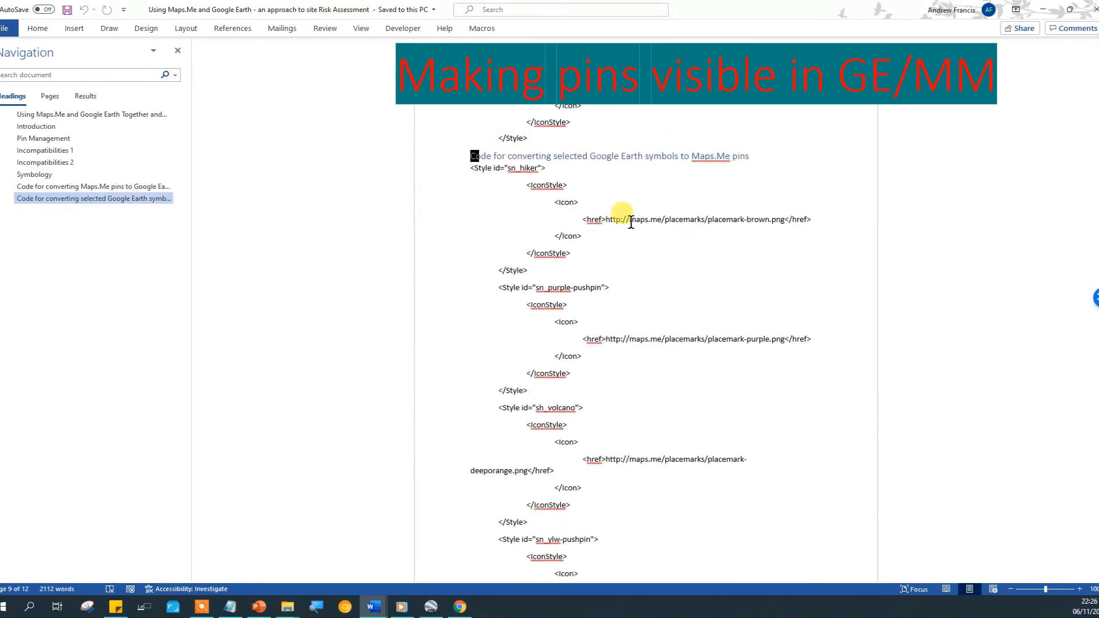
left_click_drag(535, 141, 466, 493)
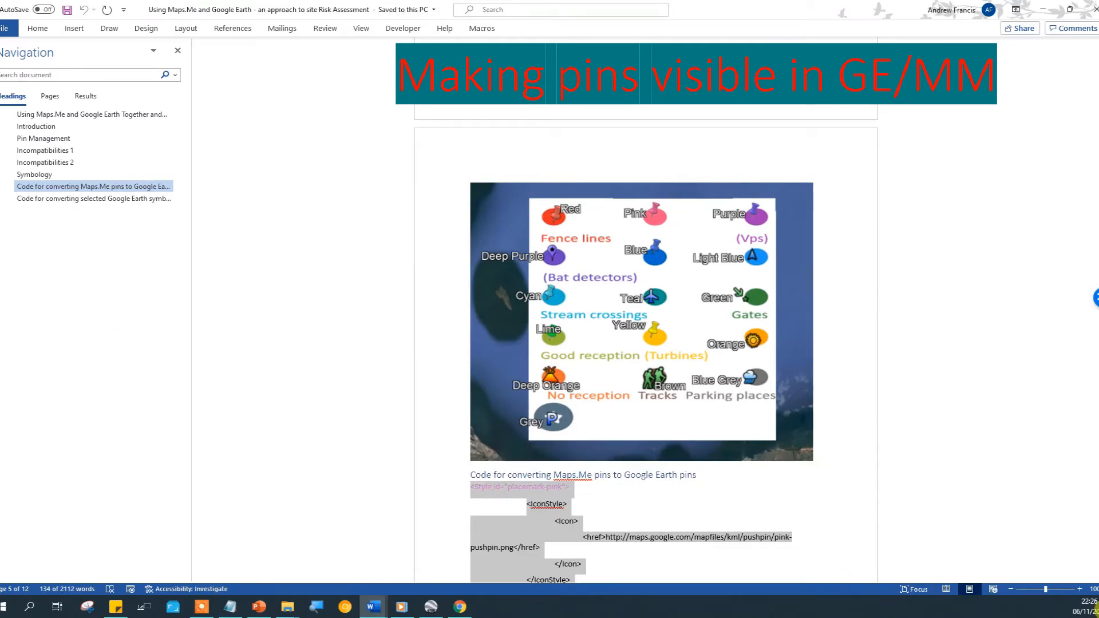
Step: Return to Notepad and paste the copied Google Earth style code above the first Placemark
key("alt+Tab")
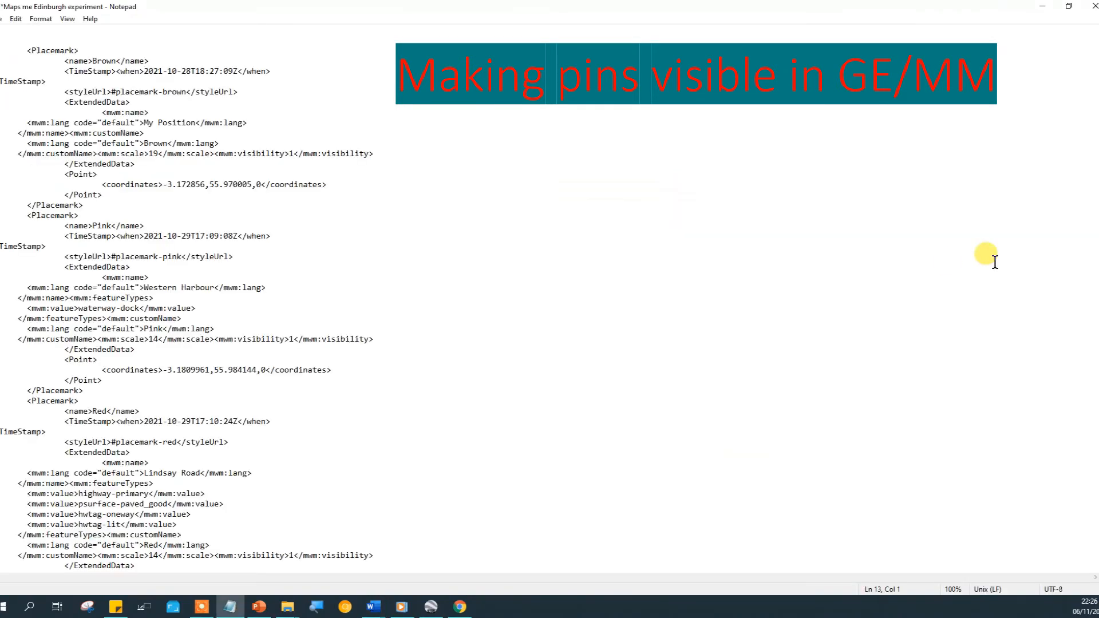
scroll(289, 116, "up", 15)
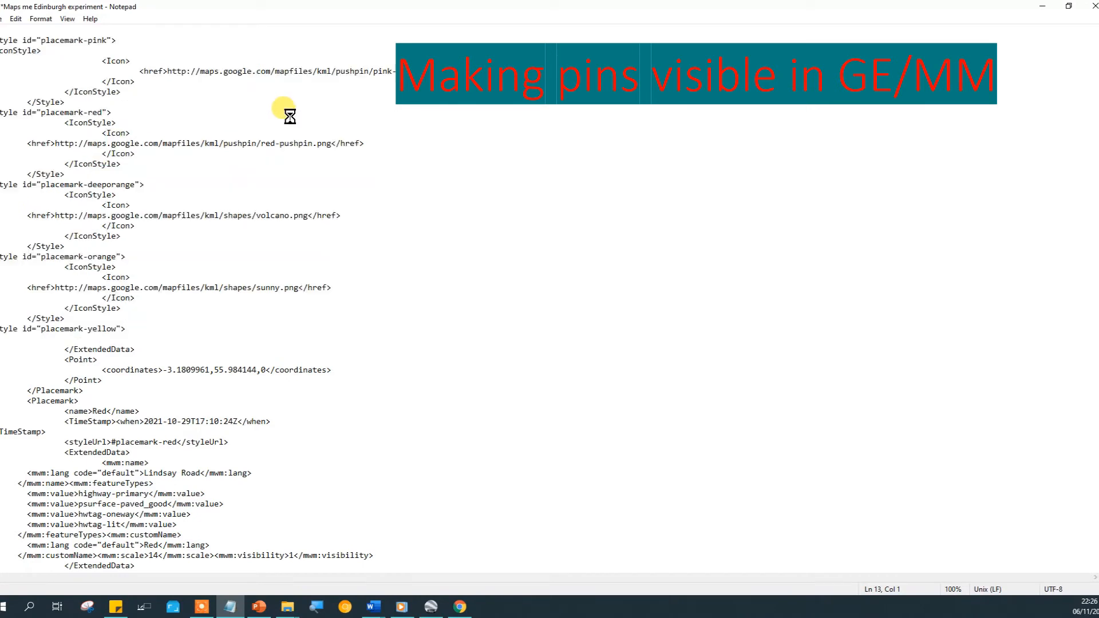
left_click(4, 34)
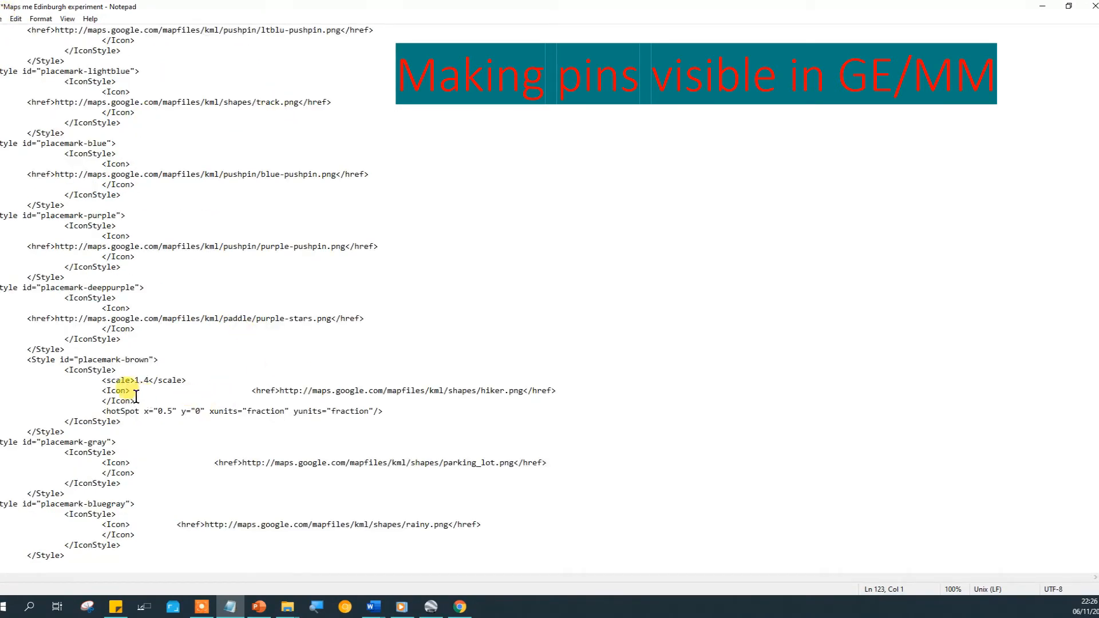
Step: Save the edited KML file under its existing name, close Notepad and return to the desktop
left_click(1, 21)
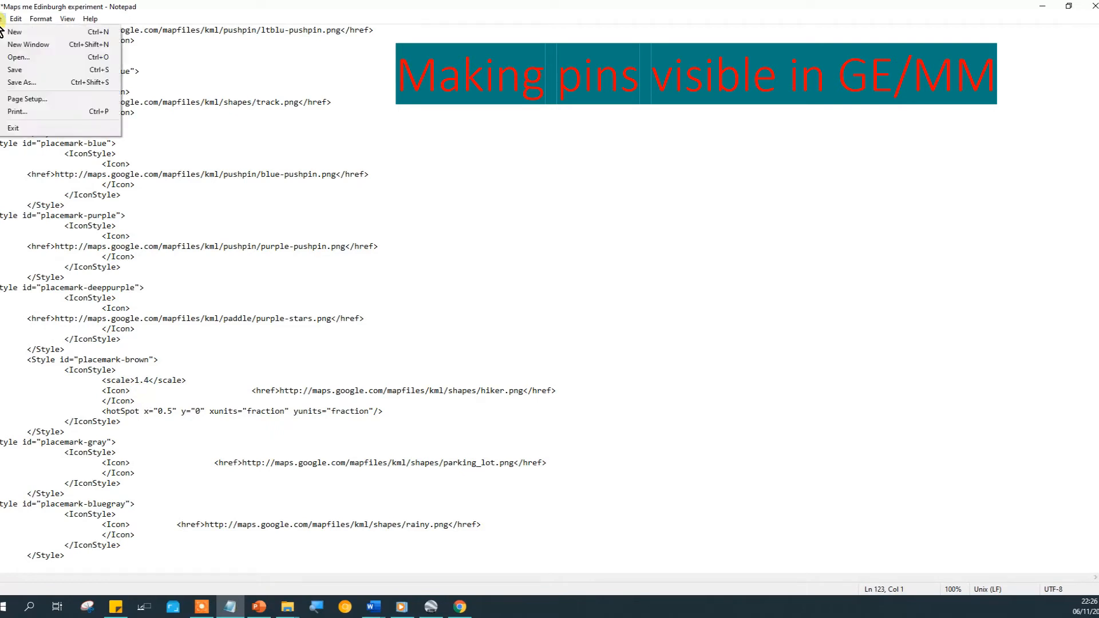
left_click(16, 84)
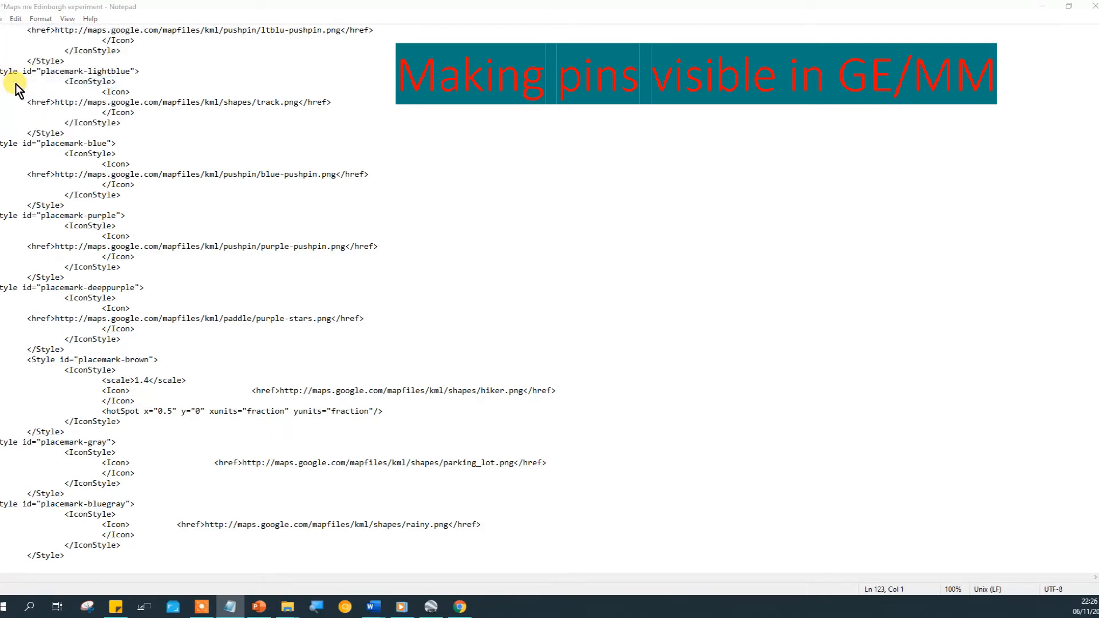
left_click(373, 34)
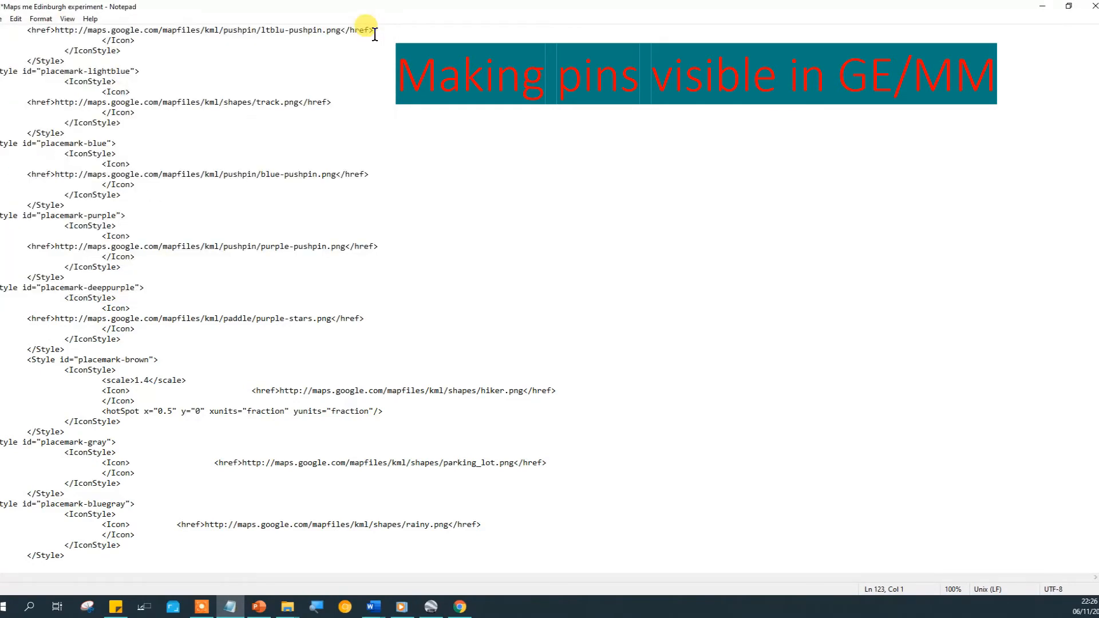
left_click(1, 19)
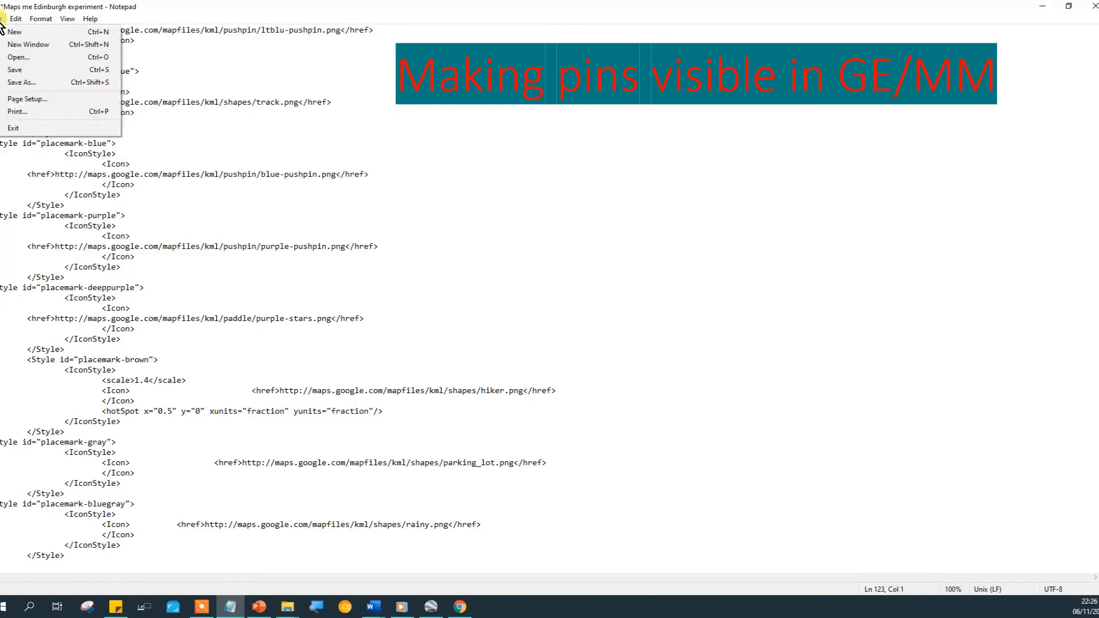
left_click(16, 67)
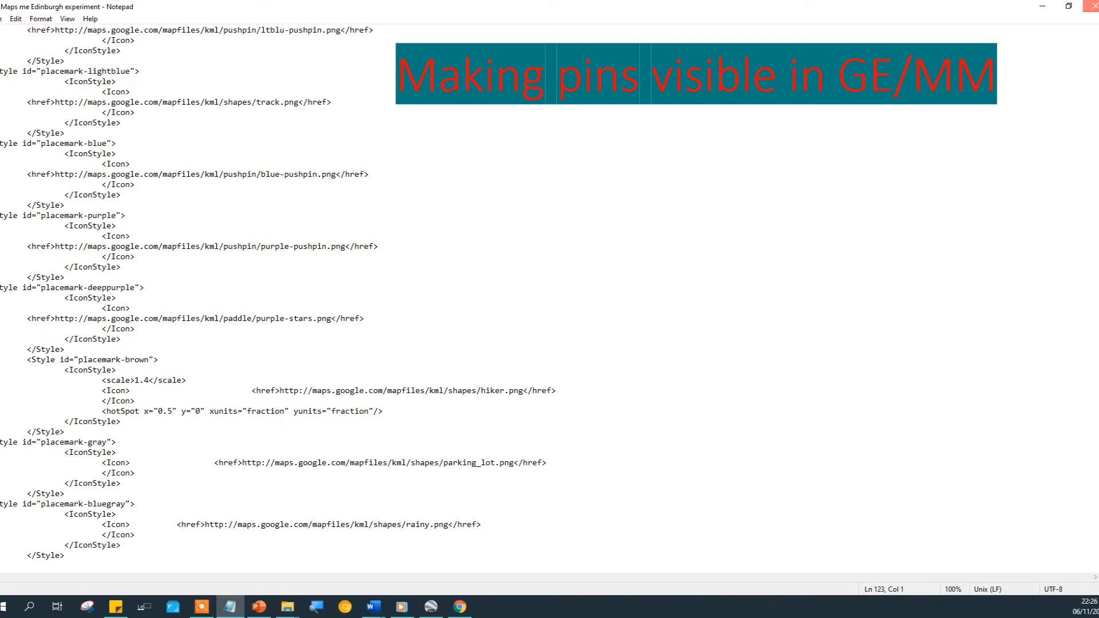
left_click(1093, 6)
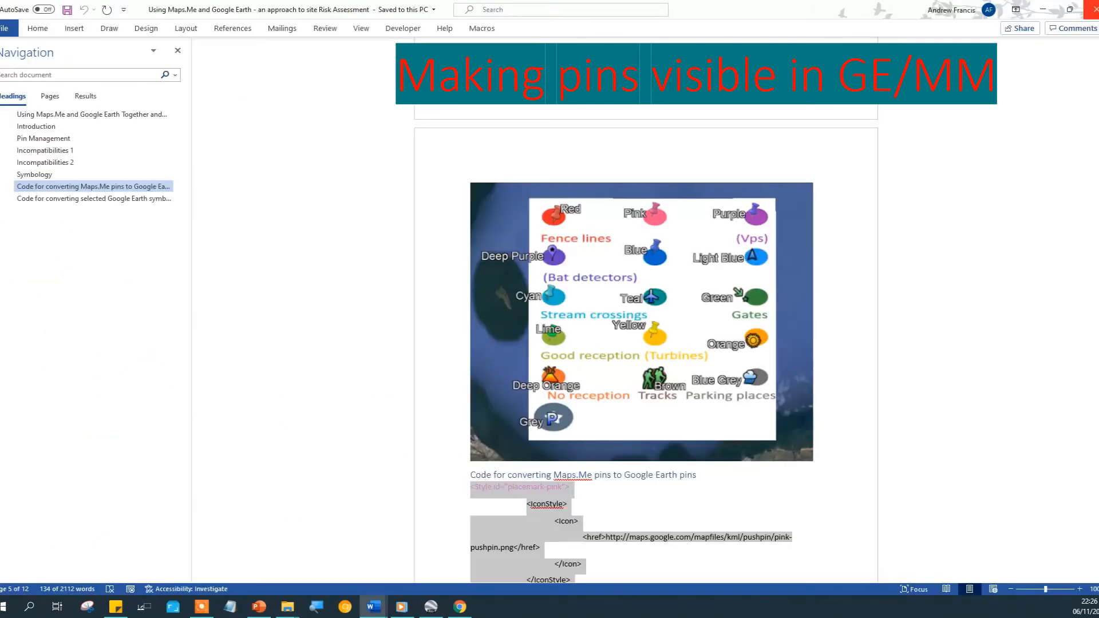
left_click(1040, 12)
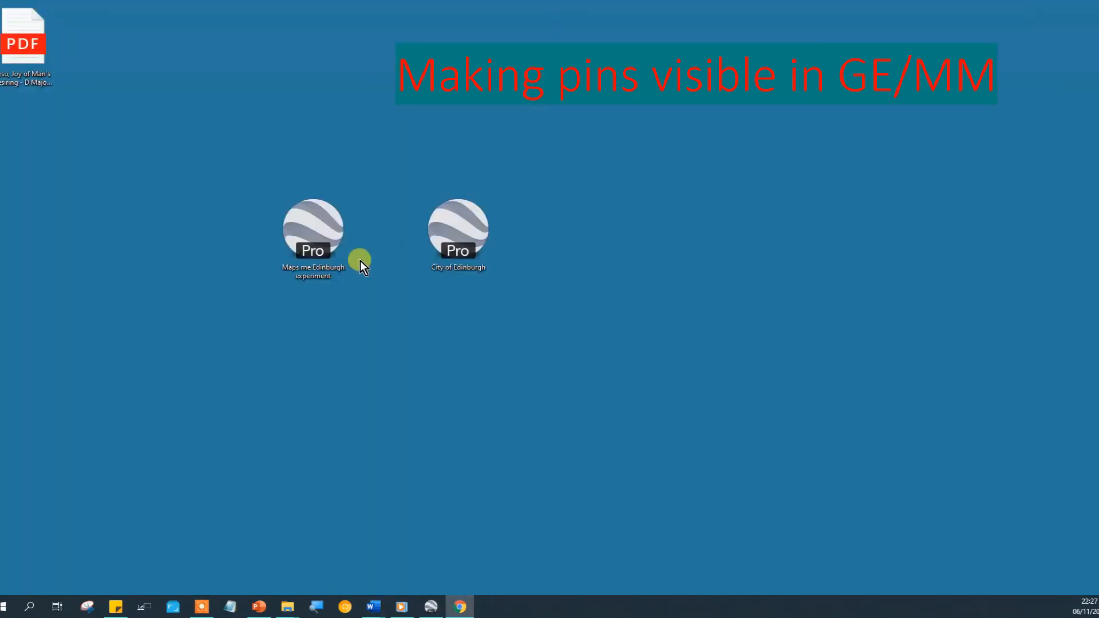
Step: Open the Maps me Edinburgh experiment file from the desktop in Google Earth Pro and inspect its coloured pins around northern Edinburgh
left_click(291, 244)
double_click(292, 243)
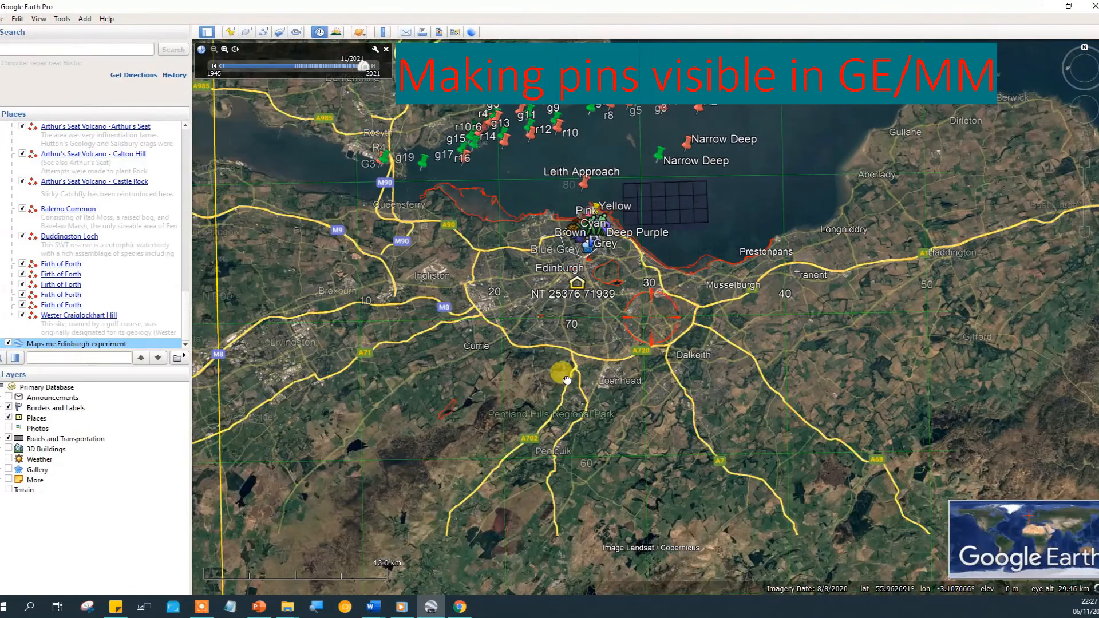
left_click(1085, 163)
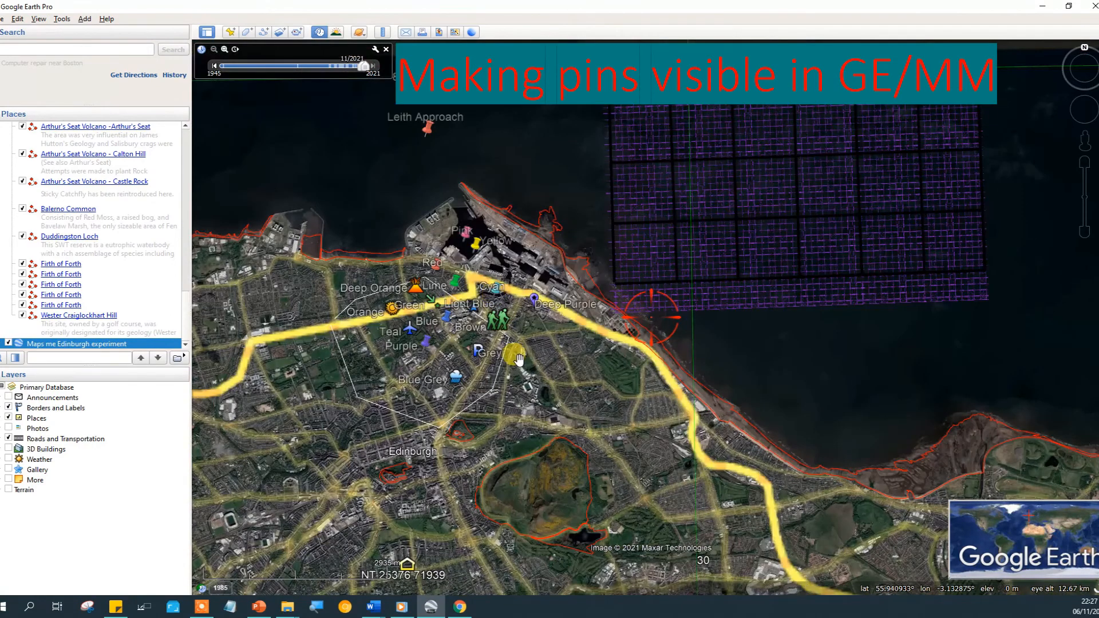
left_click_drag(523, 363, 672, 353)
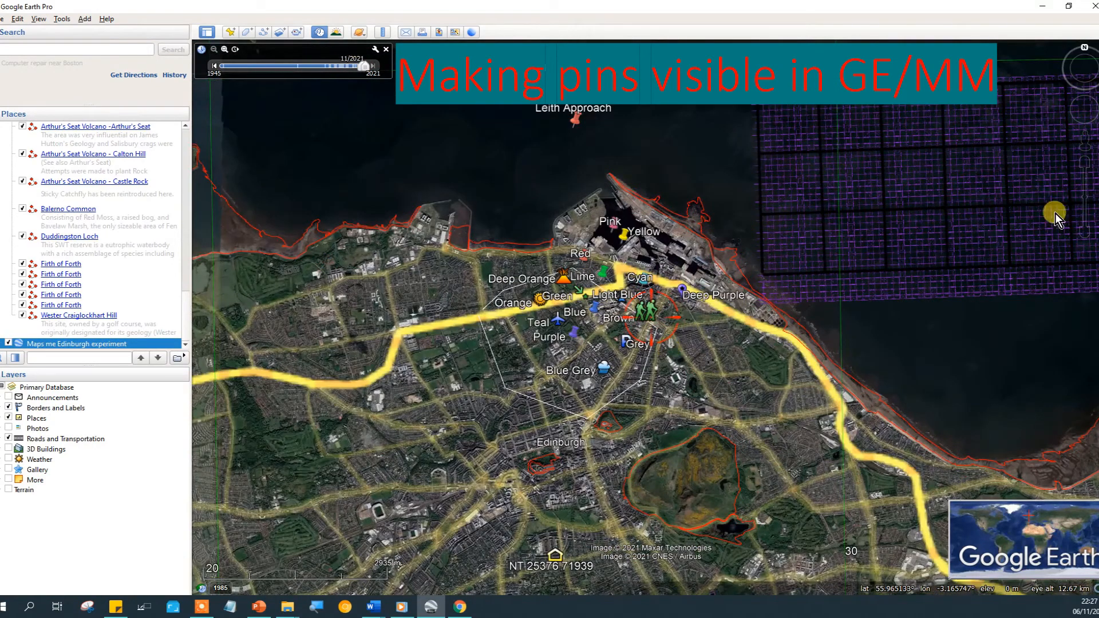
mouse_move(1087, 166)
left_click_drag(1087, 166, 1086, 163)
left_click(1085, 164)
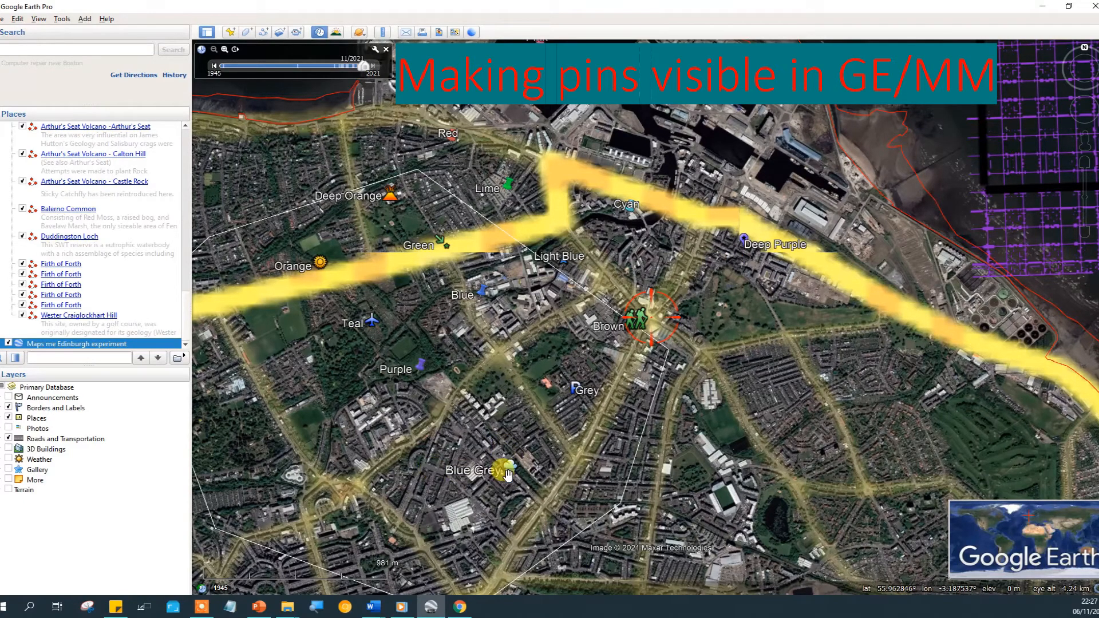
Step: Bring the Yellow pin into view on the map, look at its available commands and dismiss them
left_click(190, 345)
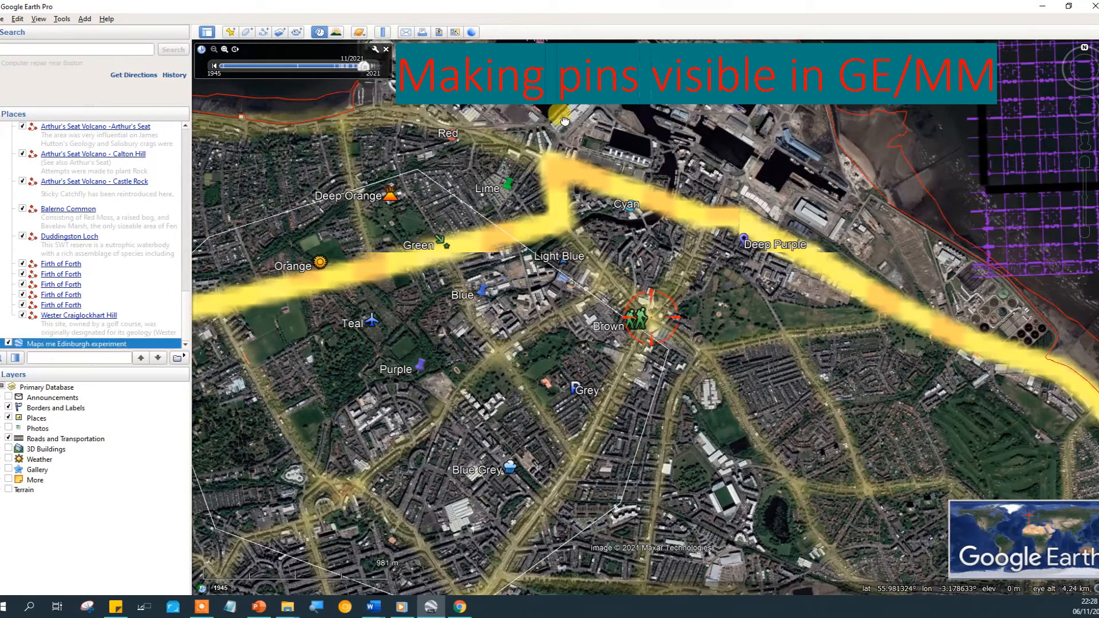
left_click_drag(560, 114, 559, 143)
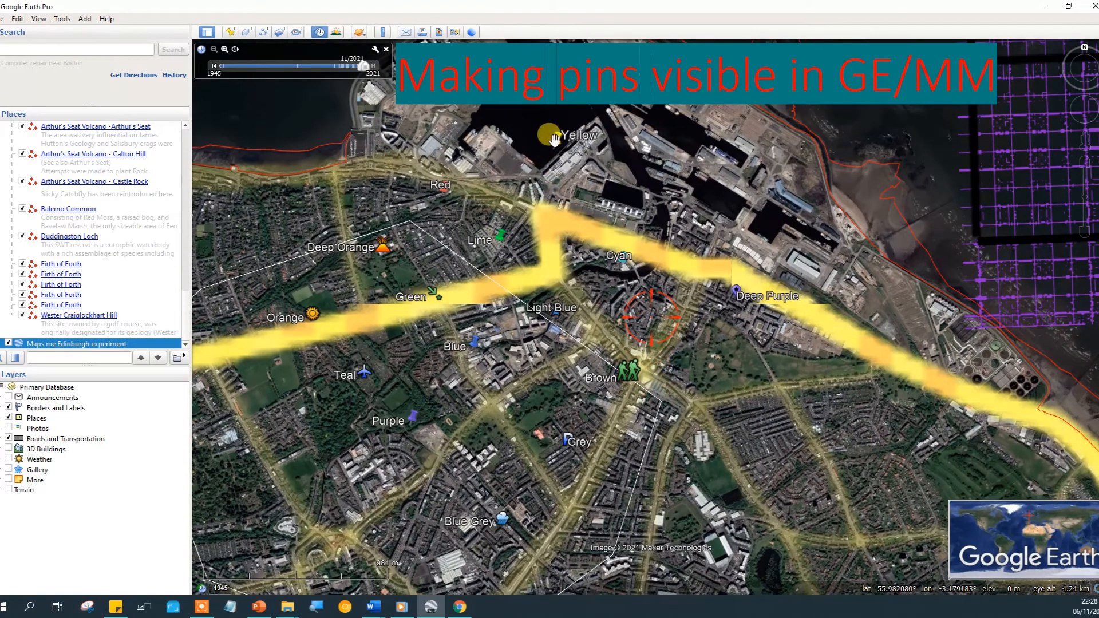
right_click(555, 142)
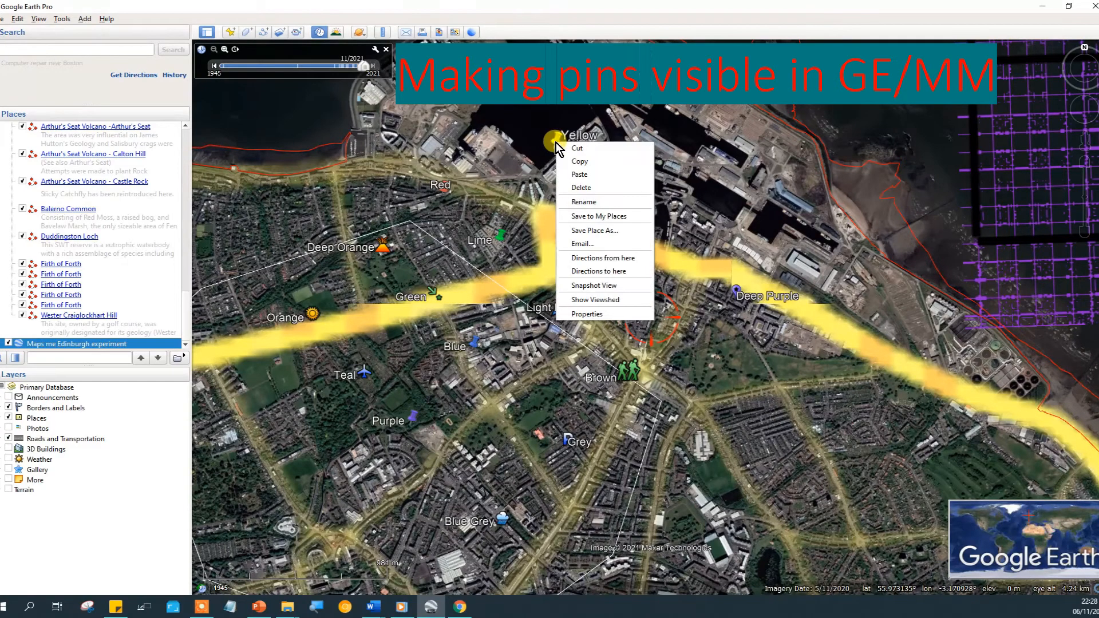
left_click(447, 204)
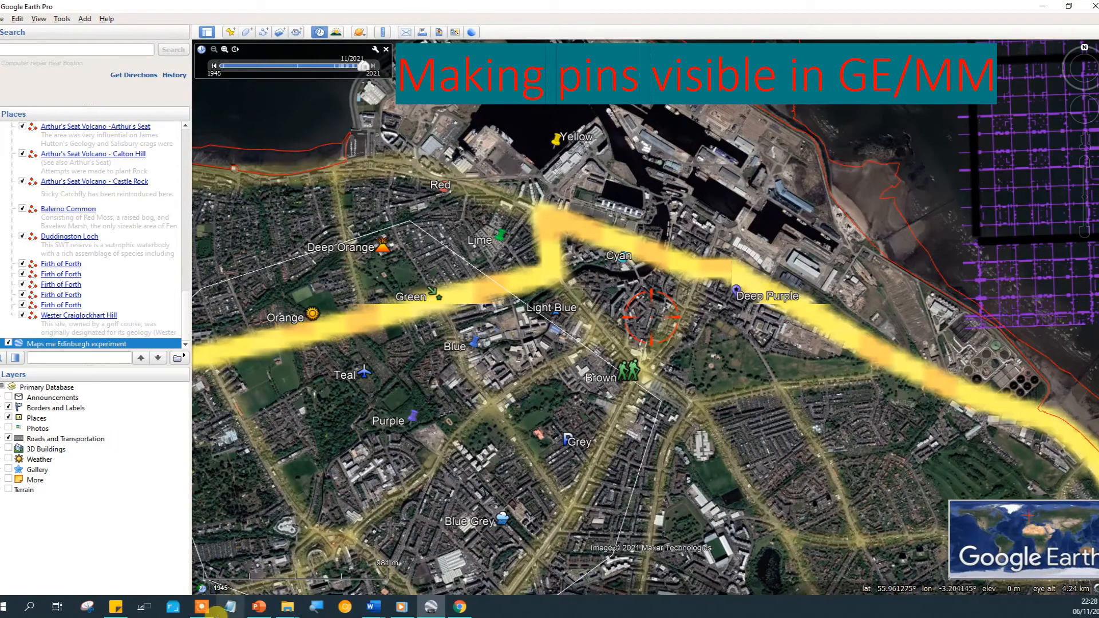
left_click(200, 608)
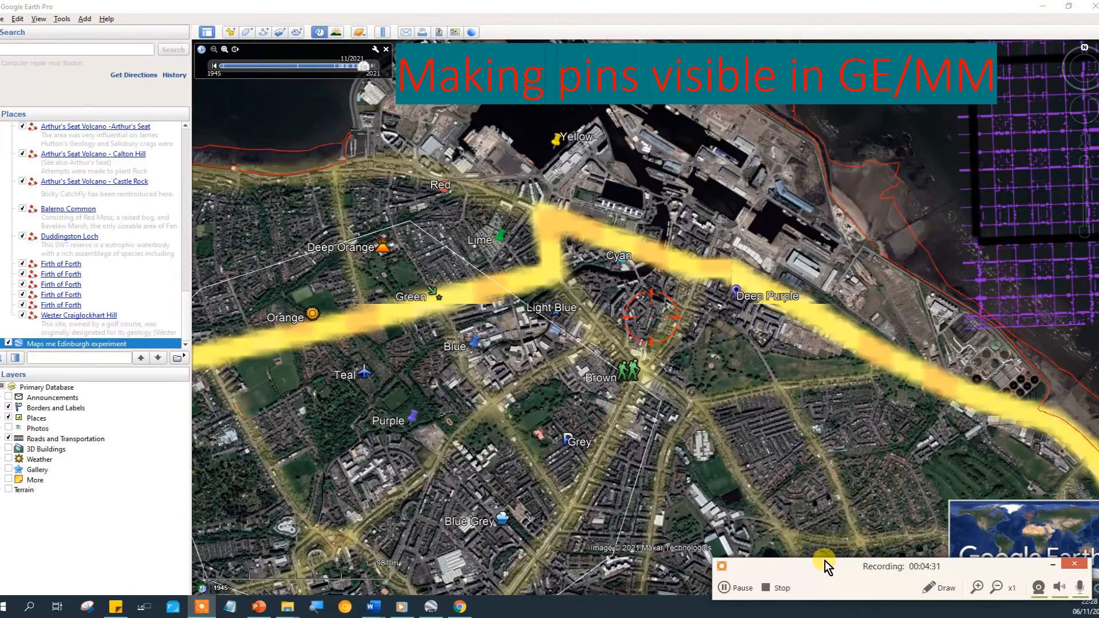
left_click(766, 588)
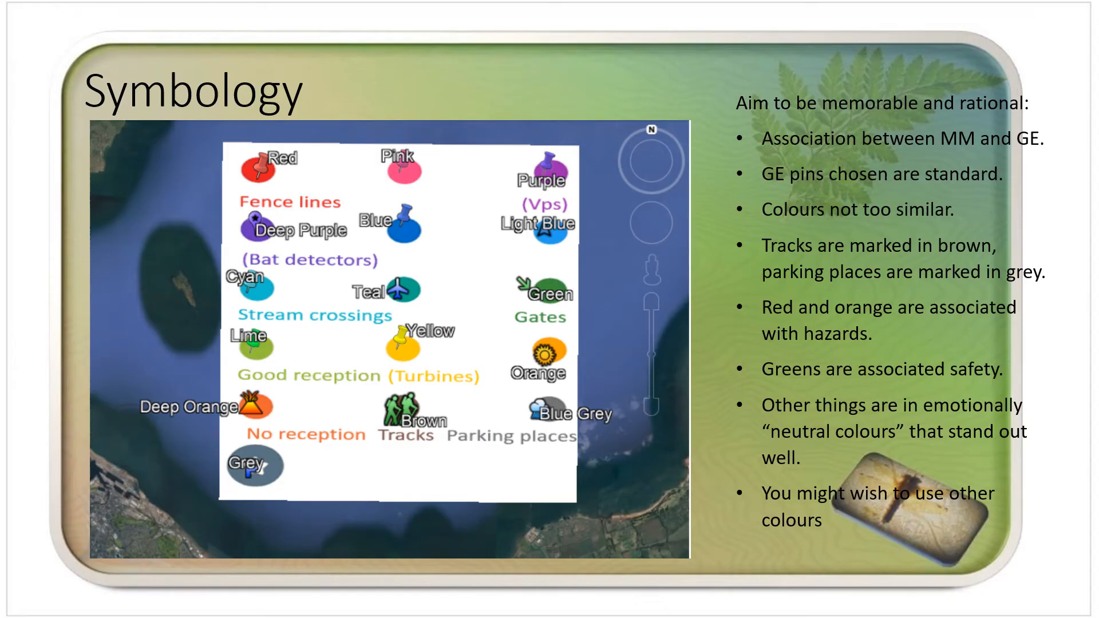